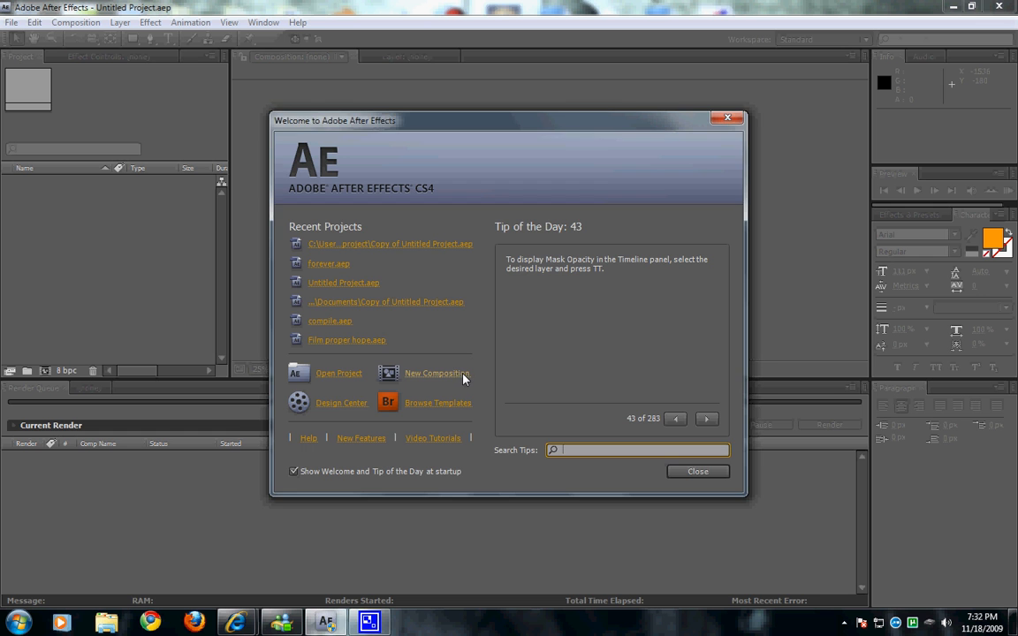
Step: Create one composition with the default settings and a second one using the PAL D1/DV preset
{"action": "left_click", "coordinate": [433, 376]}
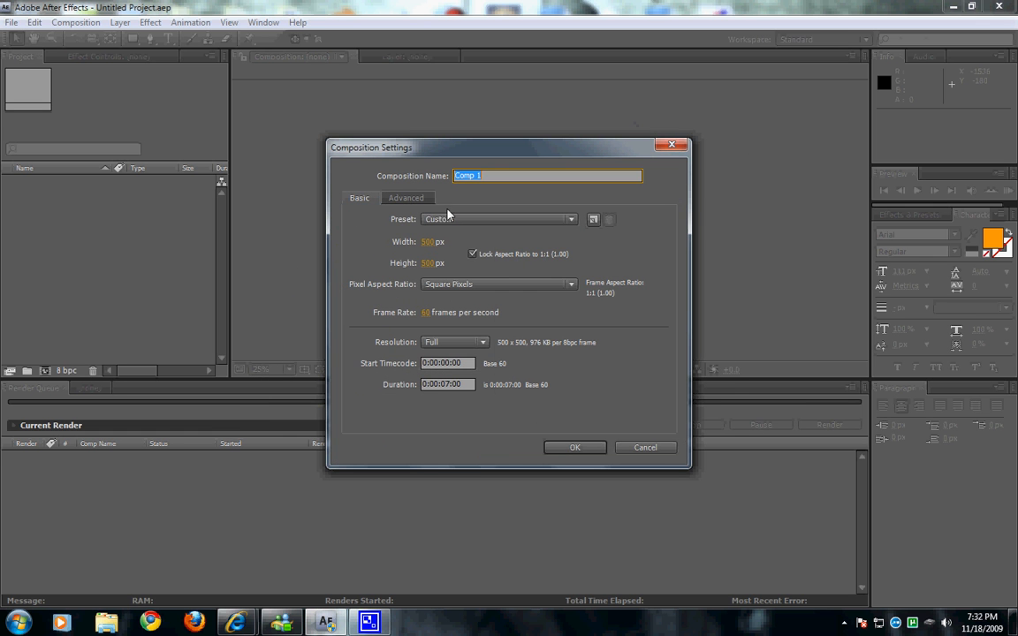
{"action": "left_click", "coordinate": [573, 447]}
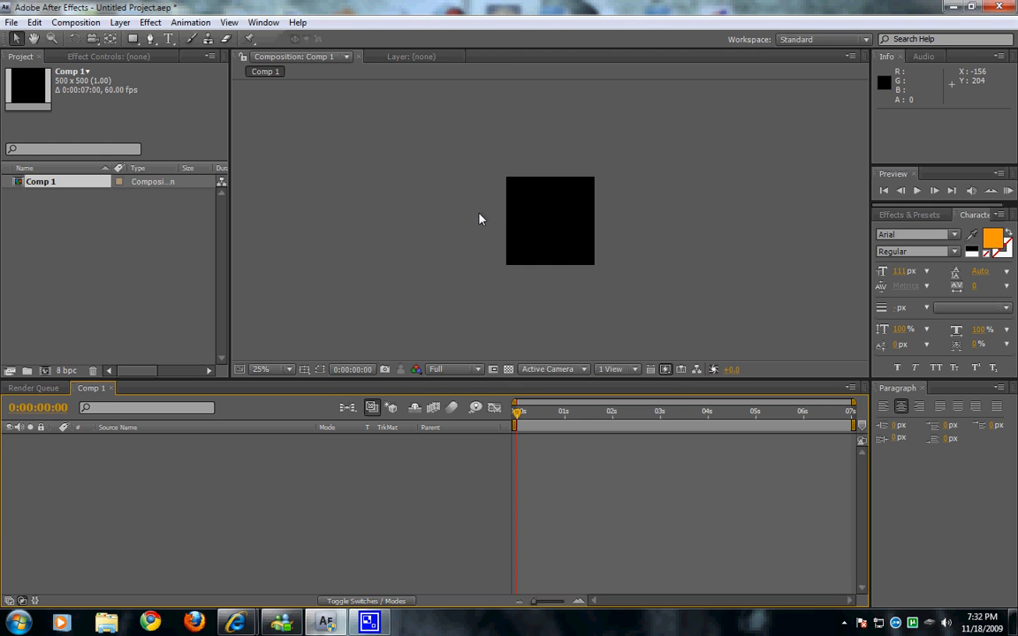
{"action": "left_click", "coordinate": [76, 23]}
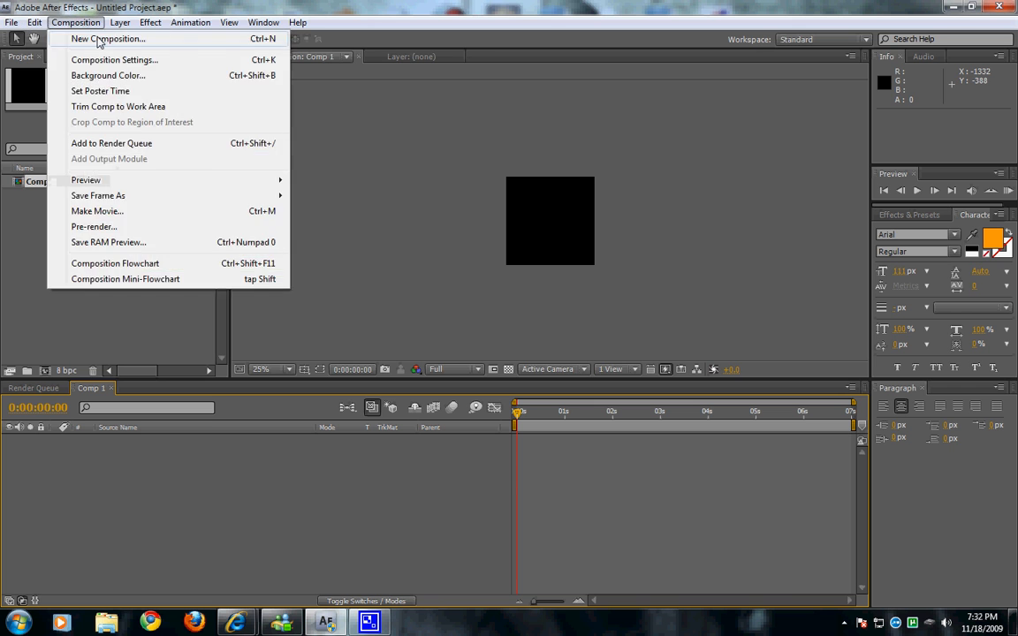
{"action": "left_click", "coordinate": [97, 36]}
{"action": "left_click", "coordinate": [570, 219]}
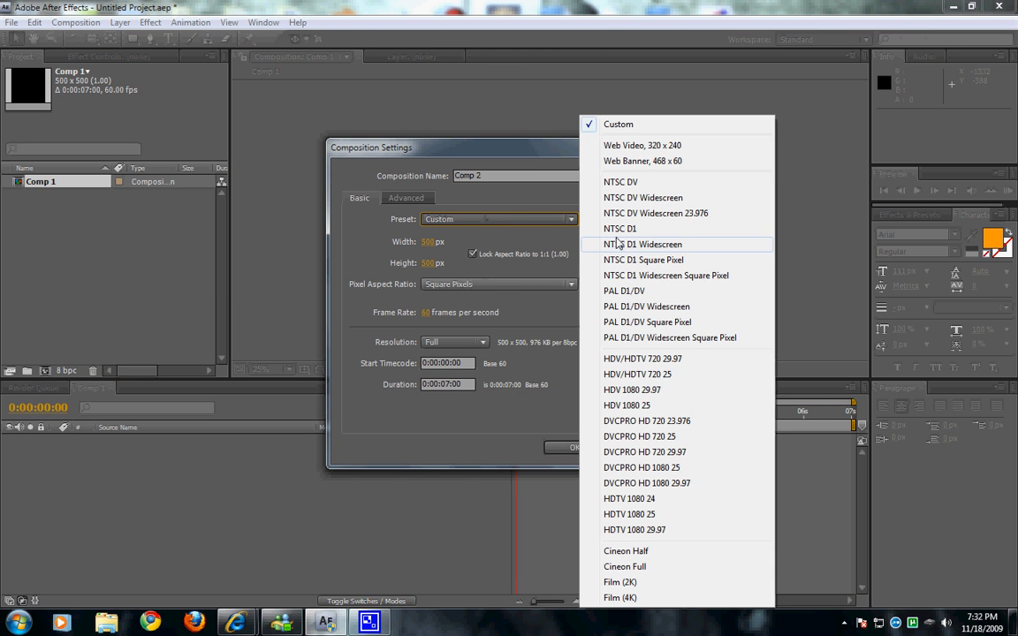
{"action": "left_click", "coordinate": [638, 291]}
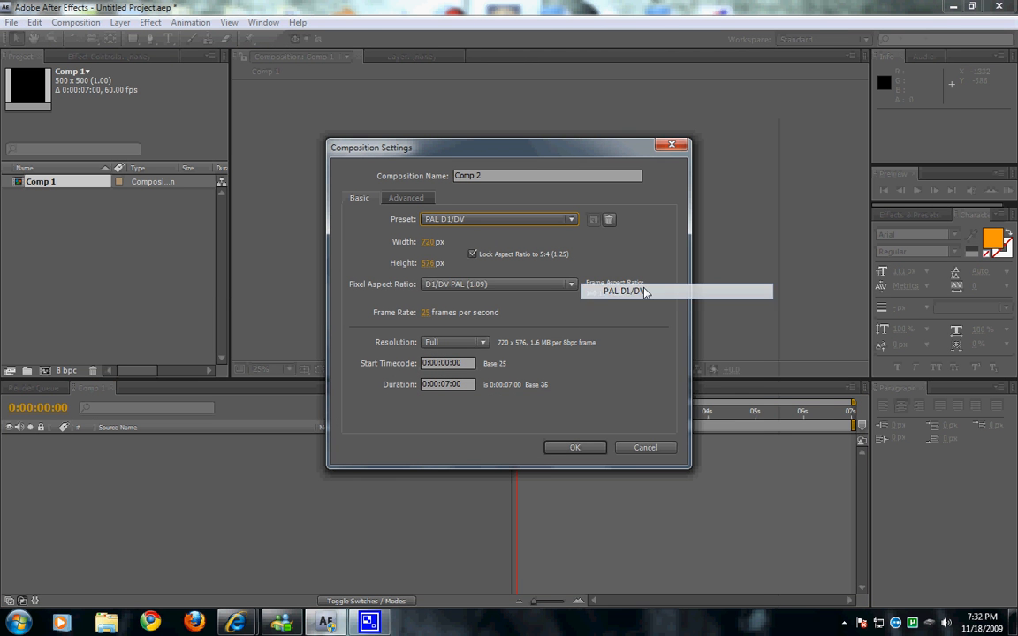
{"action": "left_click", "coordinate": [576, 448]}
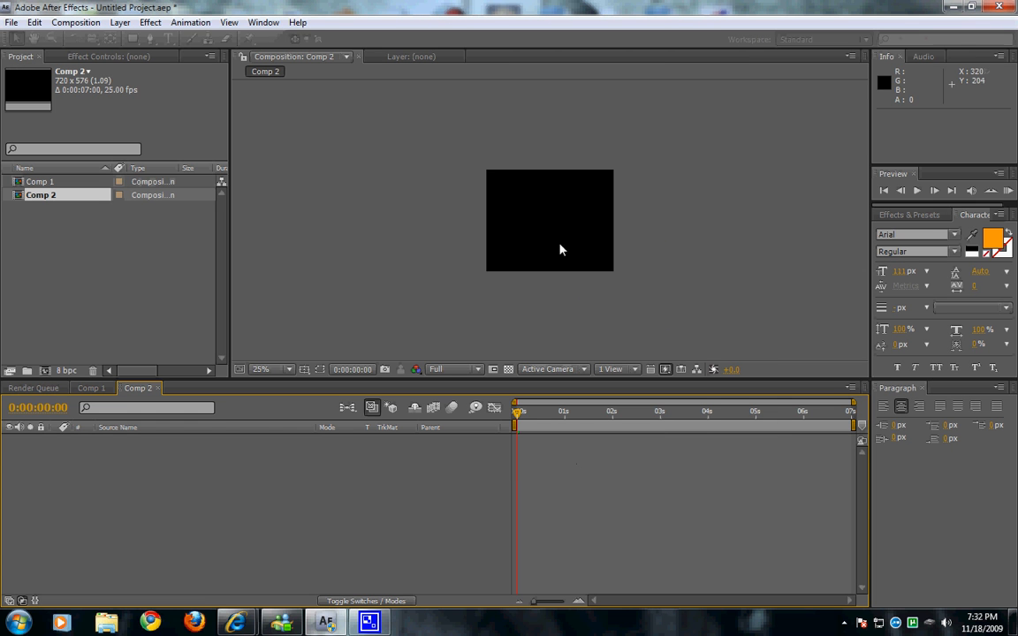
Step: Add a text layer reading "Bextec" in the new PAL composition
{"action": "key", "text": "period"}
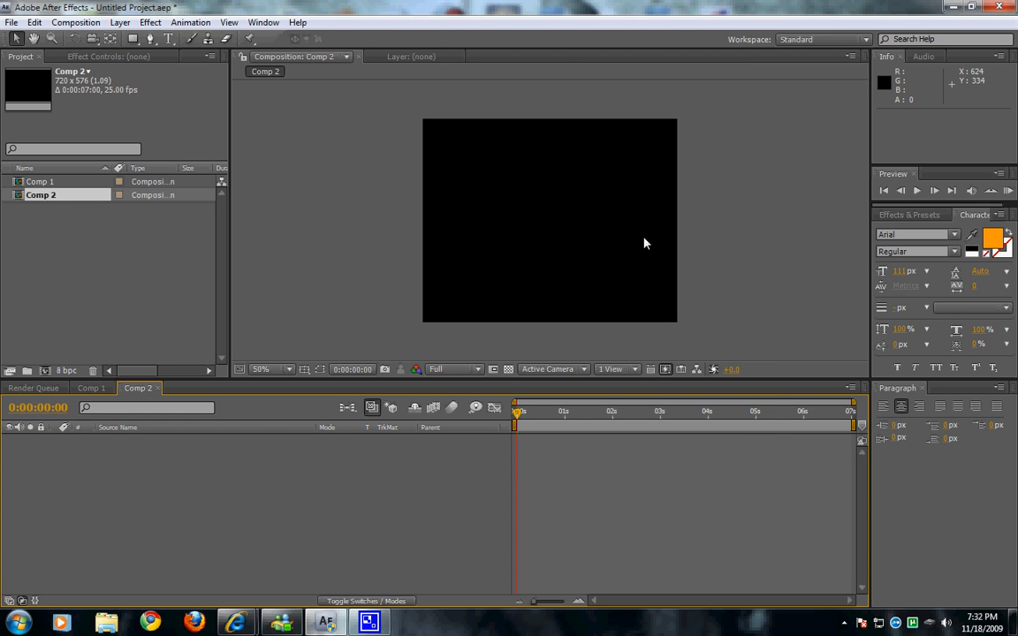
{"action": "left_click", "coordinate": [168, 40]}
{"action": "left_click", "coordinate": [517, 231]}
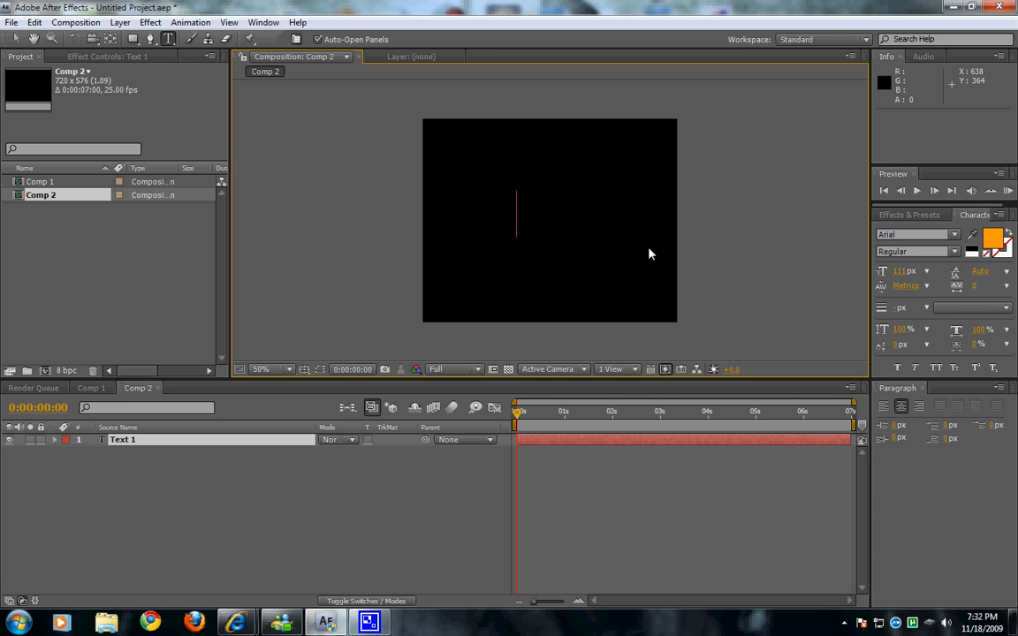
{"action": "type", "text": "Bexte"}
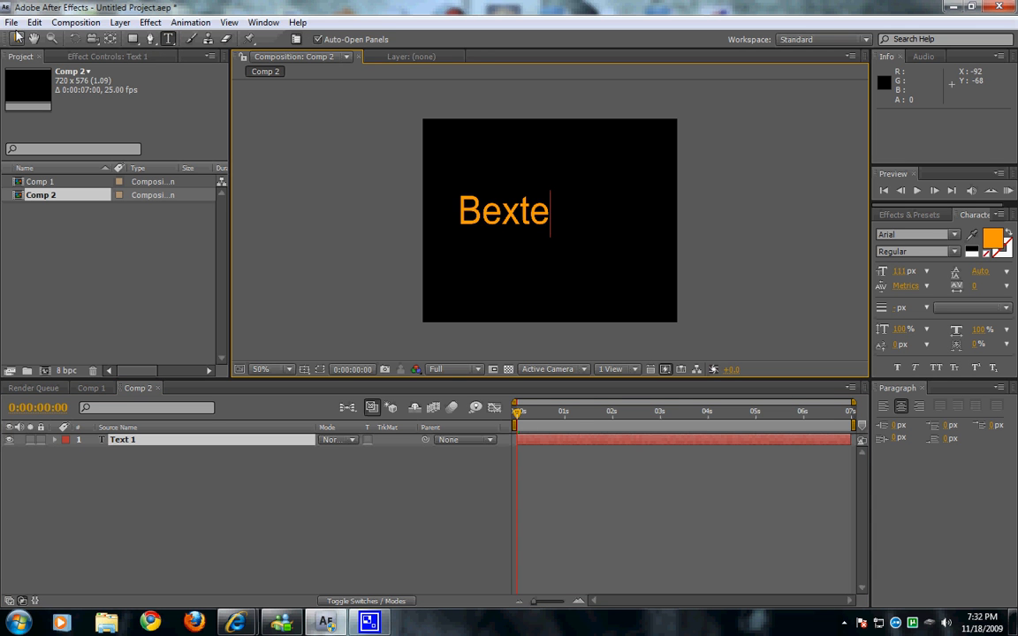
{"action": "left_click", "coordinate": [15, 37]}
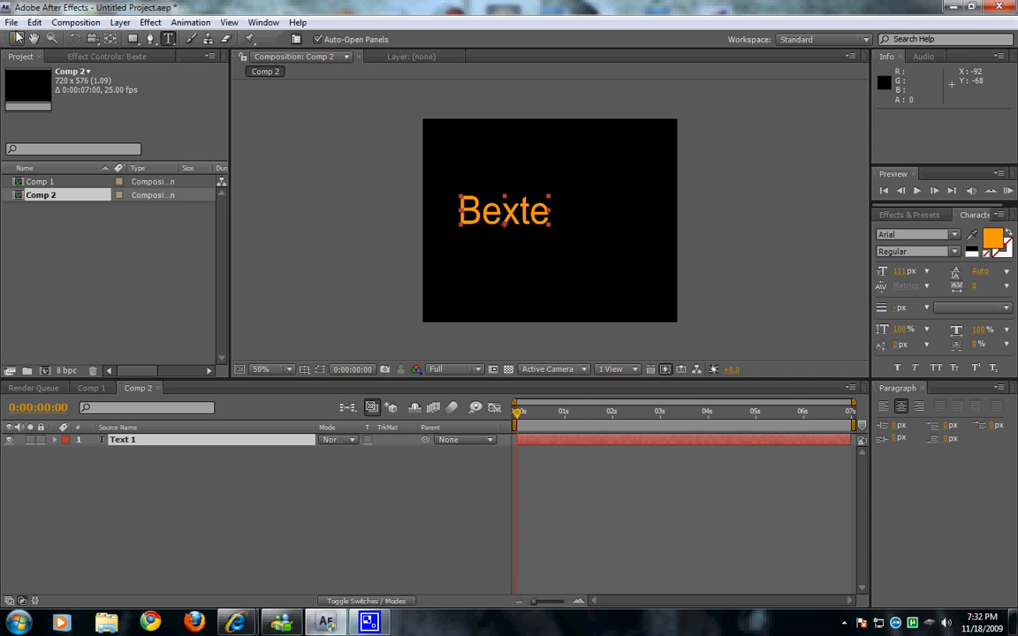
{"action": "left_click", "coordinate": [170, 39]}
{"action": "left_click", "coordinate": [169, 439]}
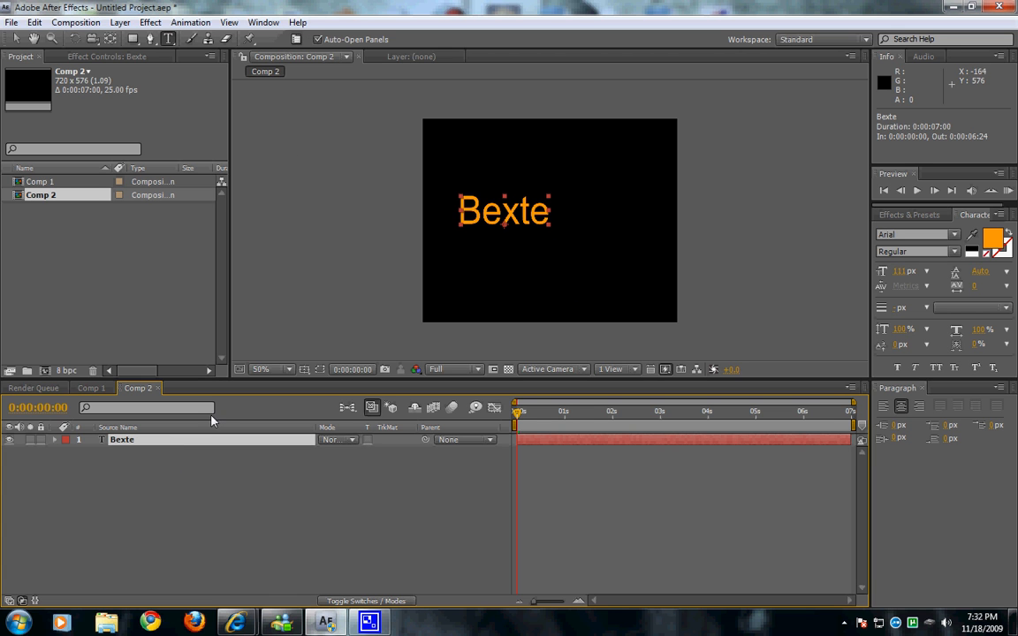
{"action": "left_click", "coordinate": [549, 218]}
{"action": "type", "text": "c"}
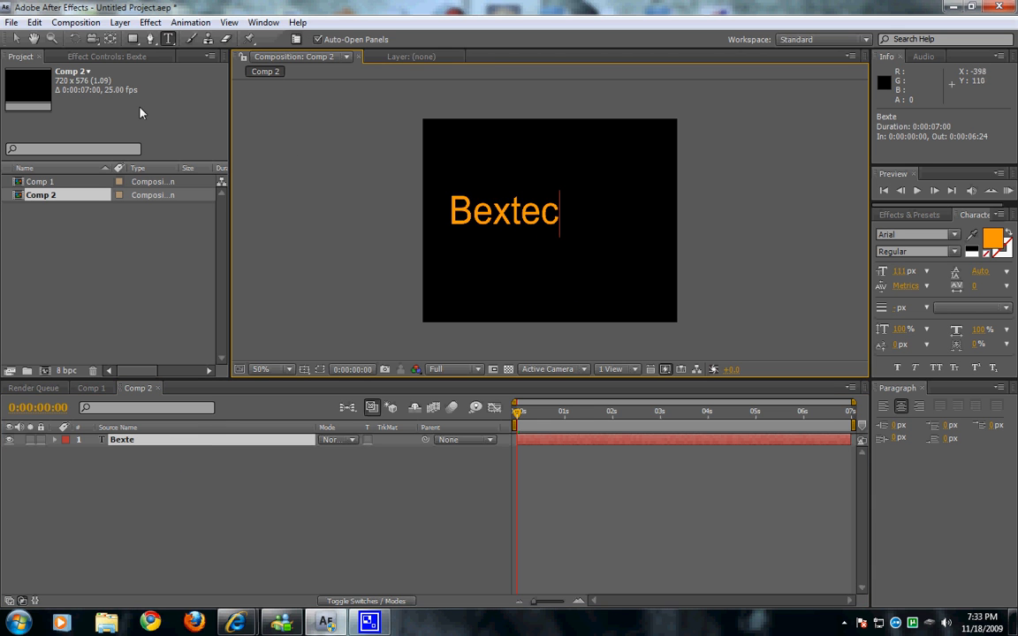
Step: Move the Bextec text to about 338, 304 near the frame's centre and set its fill colour to white (FFFFFF)
{"action": "left_click", "coordinate": [16, 39]}
{"action": "left_click_drag", "start_coordinate": [528, 212], "coordinate": [572, 219]}
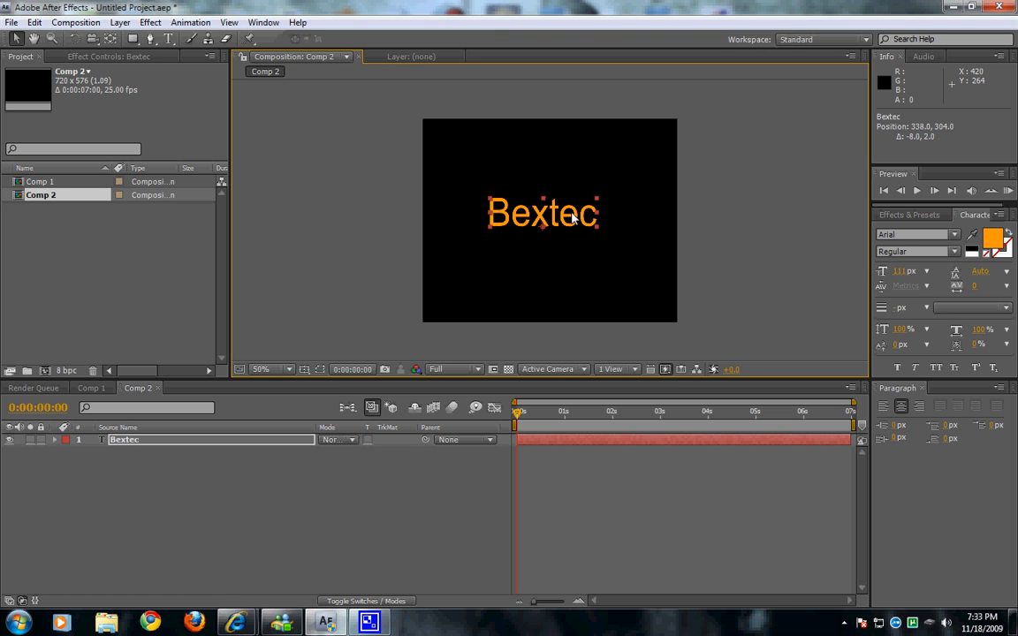
{"action": "left_click", "coordinate": [993, 237]}
{"action": "left_click_drag", "start_coordinate": [536, 365], "coordinate": [128, 145]}
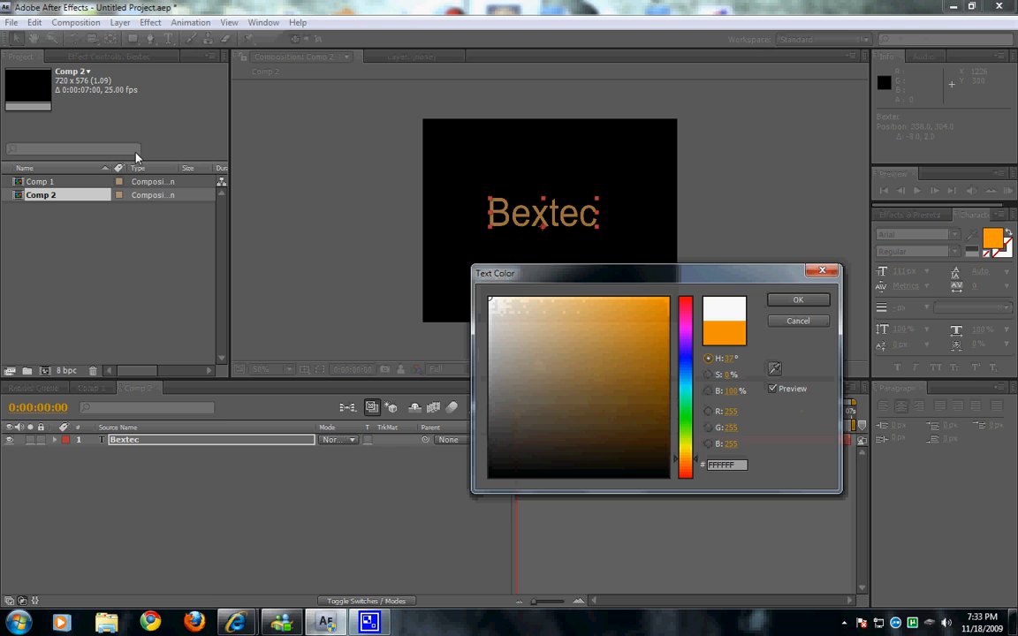
{"action": "key", "text": "Return"}
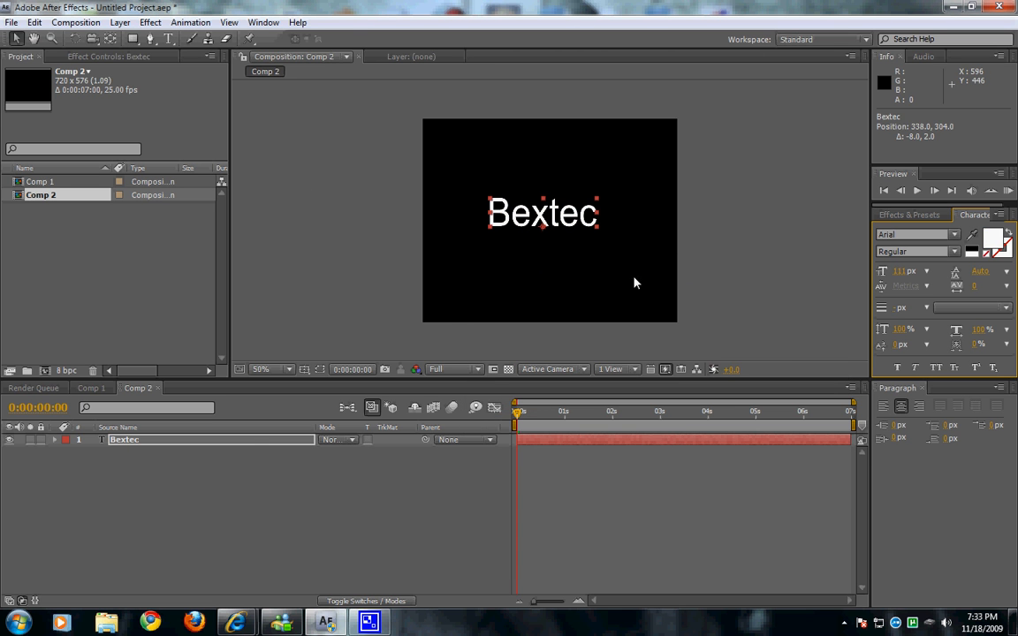
Step: Auto-trace the Bextec text layer's Alpha channel for the current frame and hide the original text layer
{"action": "left_click", "coordinate": [216, 439]}
{"action": "left_click", "coordinate": [117, 23]}
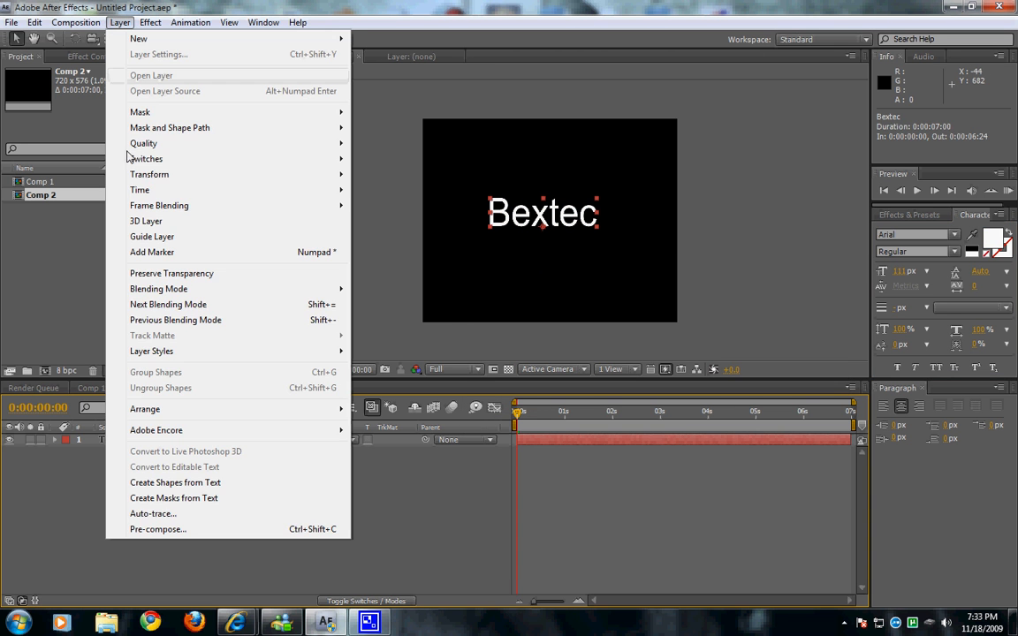
{"action": "left_click", "coordinate": [154, 513]}
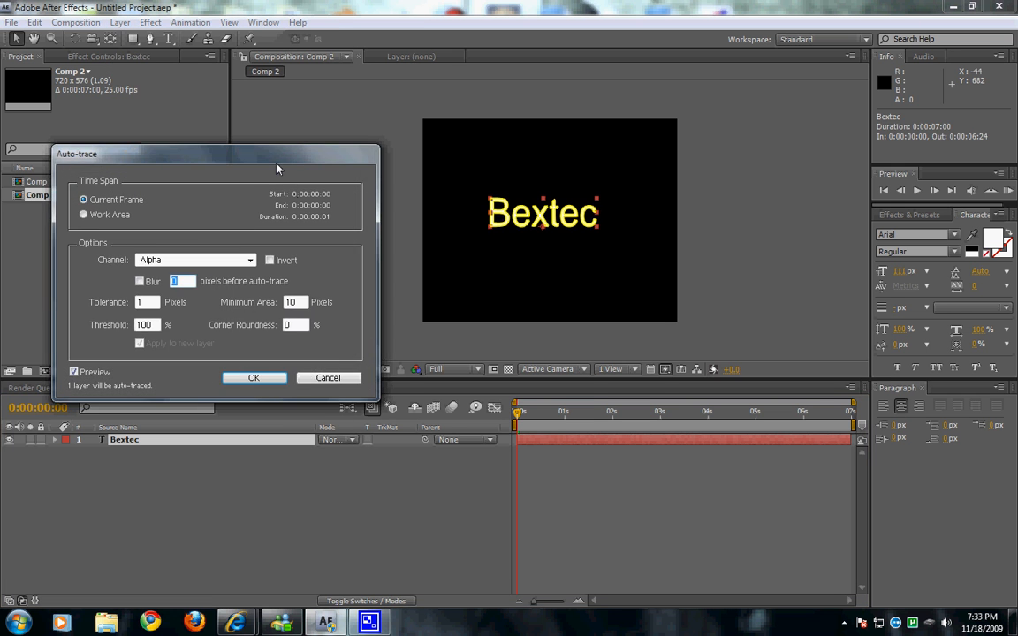
{"action": "left_click_drag", "start_coordinate": [311, 170], "coordinate": [557, 149]}
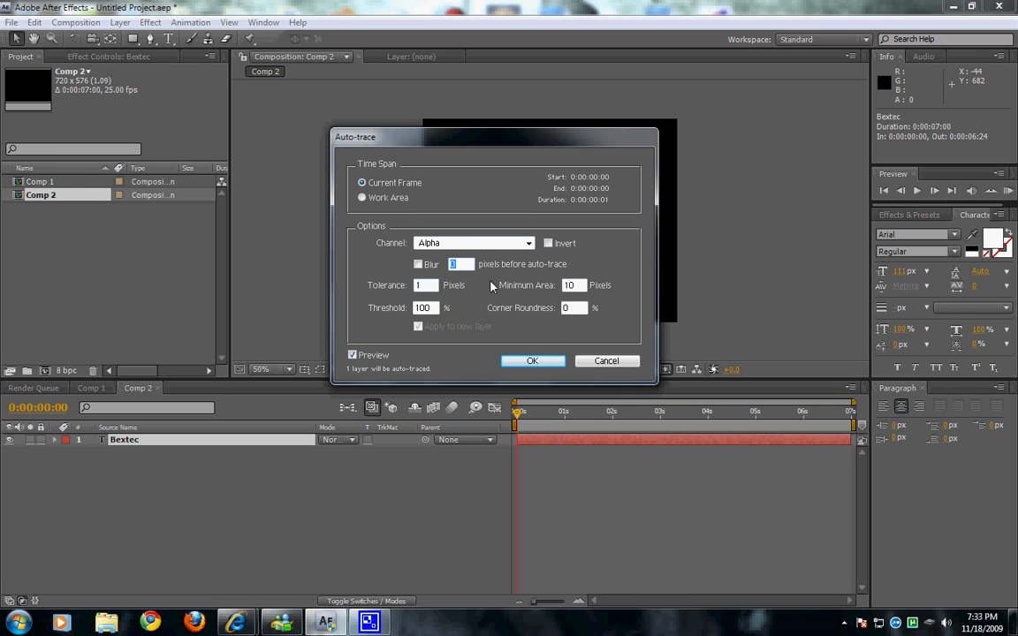
{"action": "left_click_drag", "start_coordinate": [453, 144], "coordinate": [202, 173]}
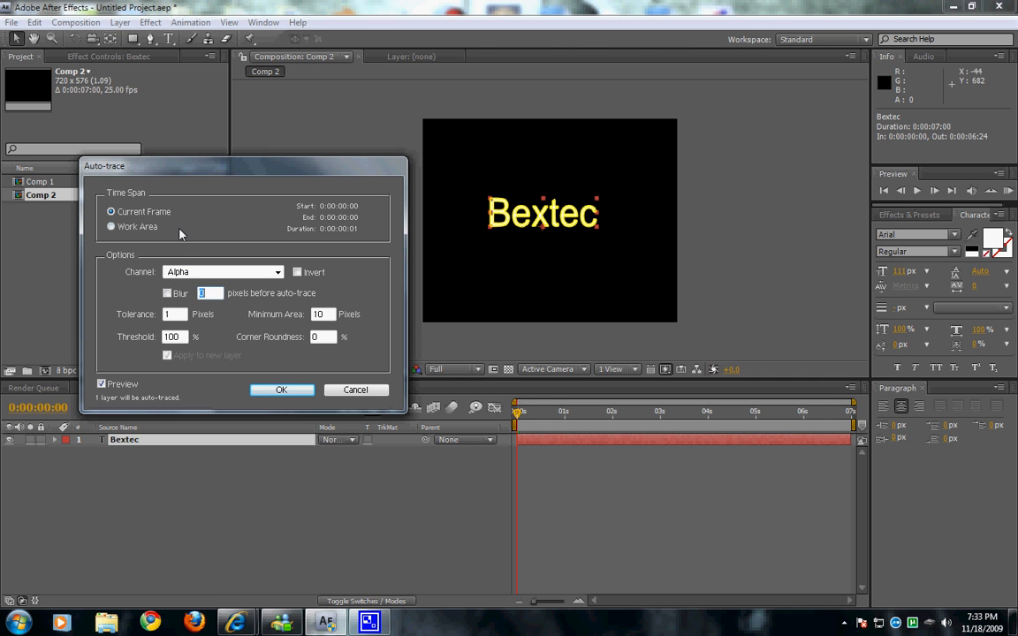
{"action": "left_click", "coordinate": [276, 391]}
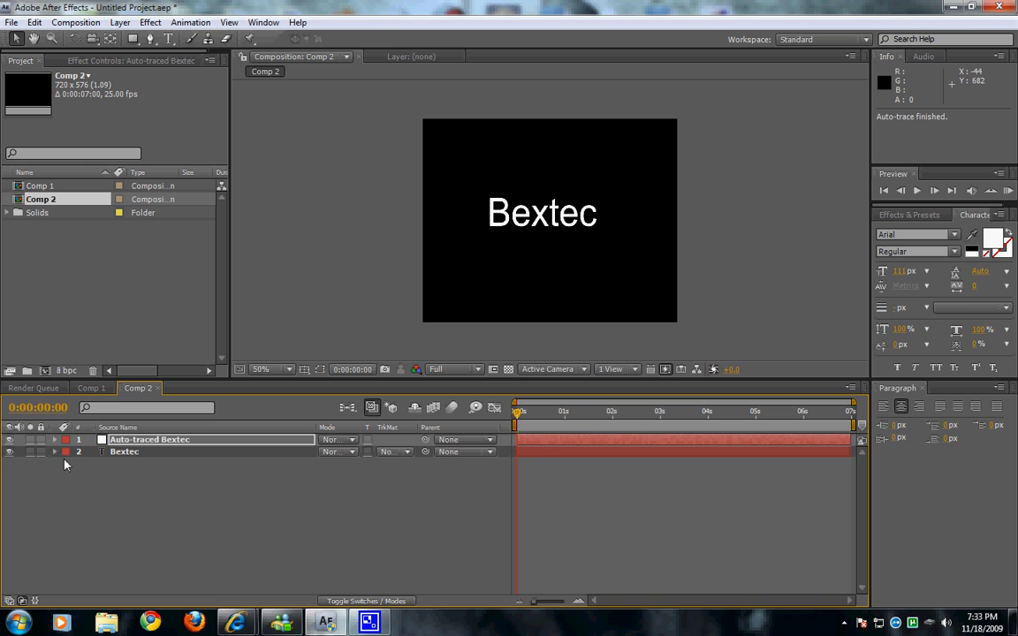
{"action": "left_click", "coordinate": [9, 451]}
Step: Apply the Scribble effect to the auto-traced layer and set its Scribble option to All Masks Using Modes
{"action": "left_click", "coordinate": [106, 440]}
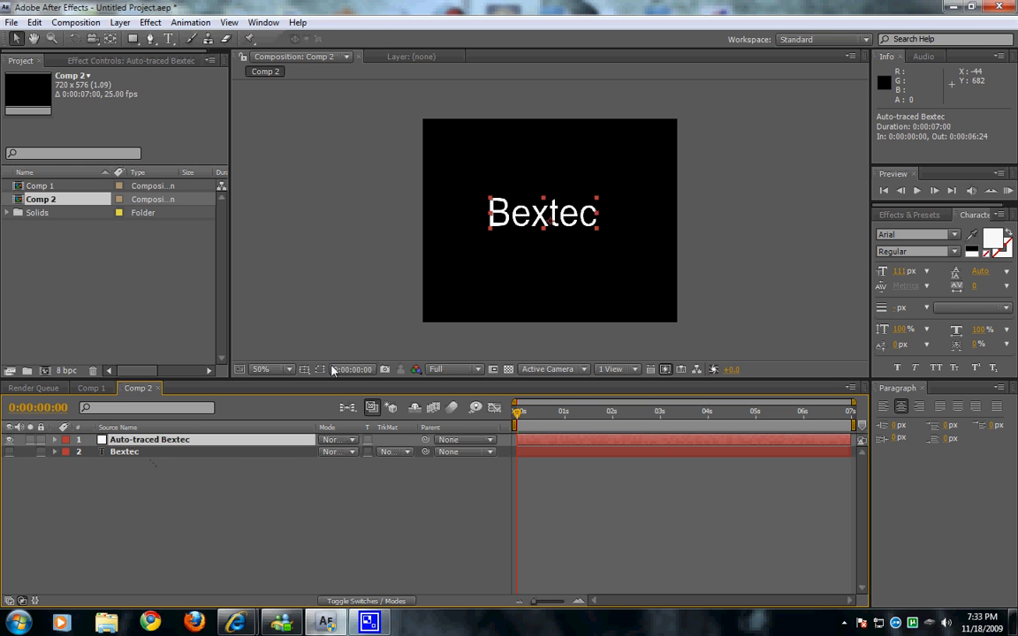
{"action": "left_click", "coordinate": [148, 22]}
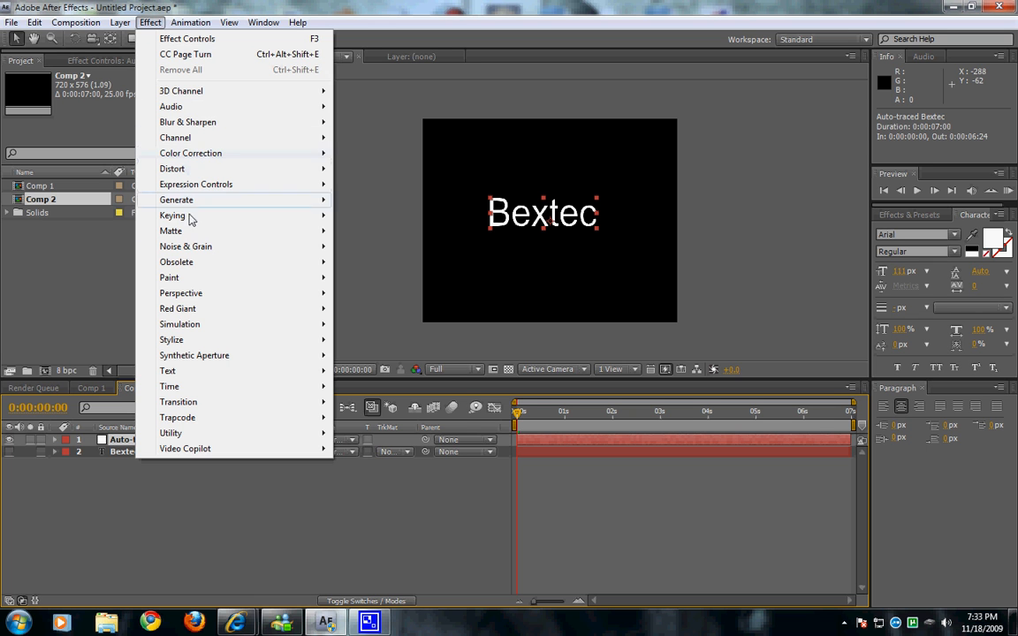
{"action": "mouse_move", "coordinate": [227, 201]}
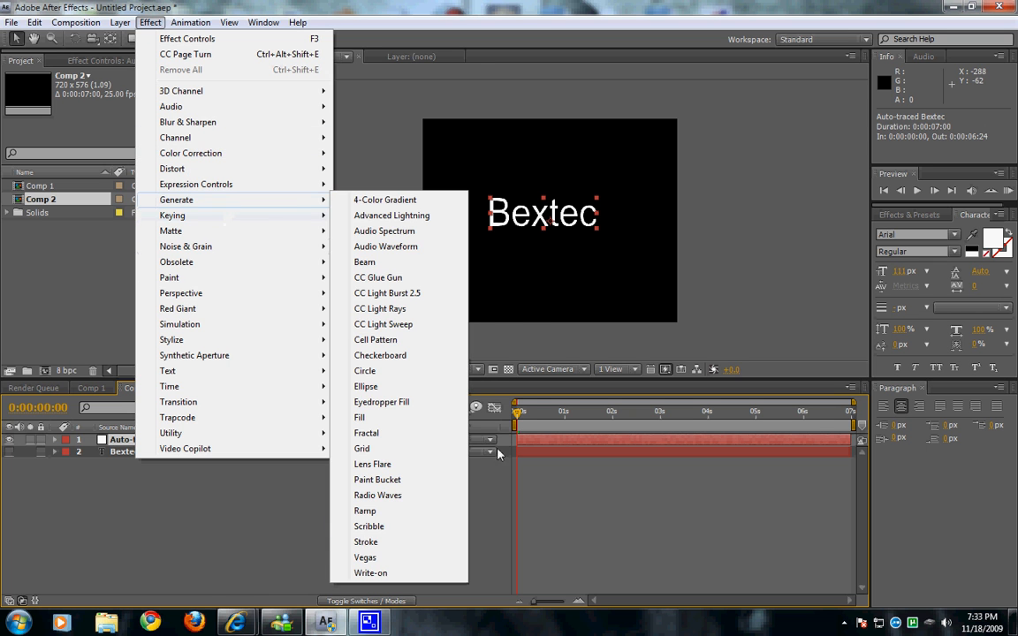
{"action": "left_click", "coordinate": [403, 527]}
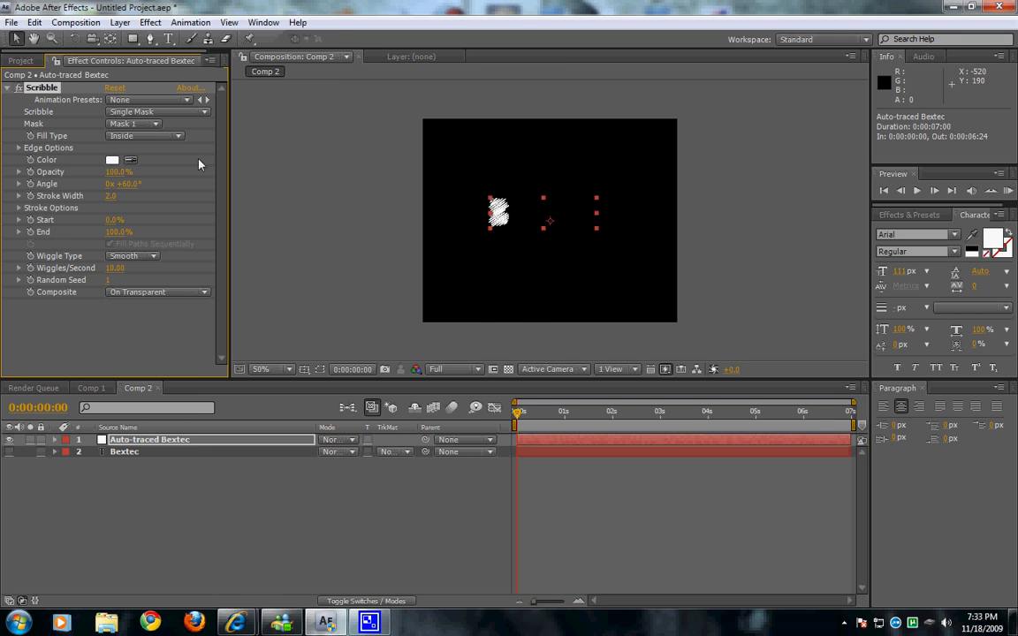
{"action": "left_click", "coordinate": [141, 112]}
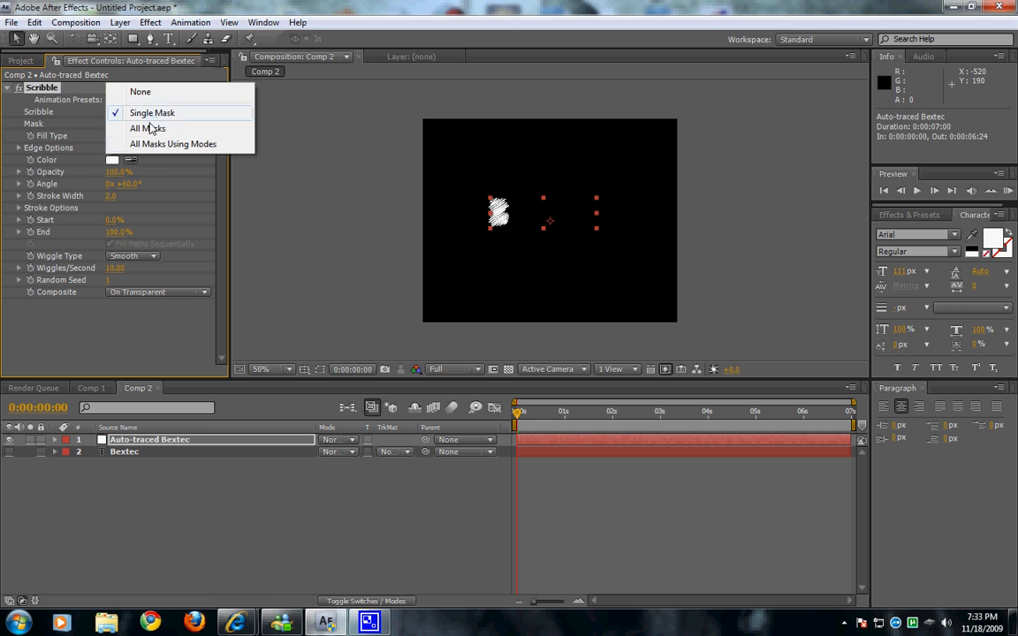
{"action": "left_click", "coordinate": [132, 144]}
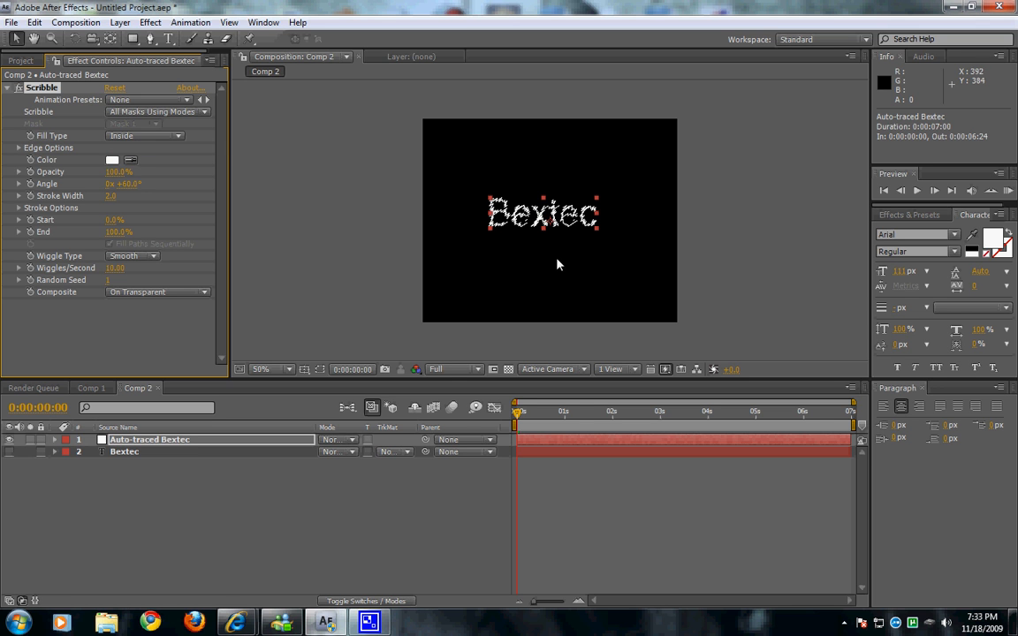
Step: Try the All Masks option on the Scribble effect and return it to All Masks Using Modes
{"action": "scroll", "coordinate": [488, 224], "scroll_direction": "up", "scroll_amount": 2}
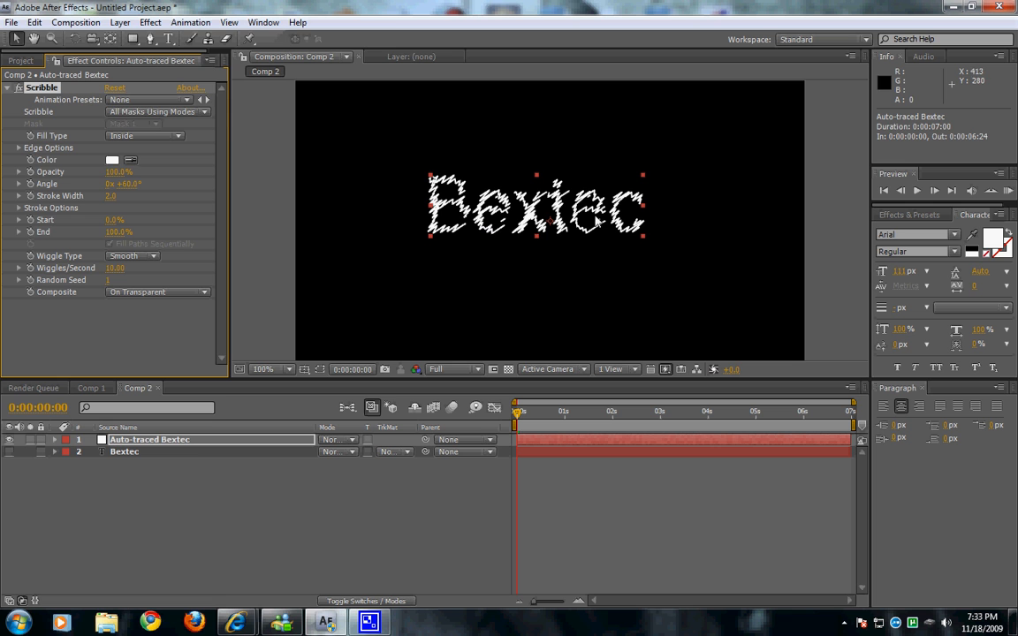
{"action": "left_click", "coordinate": [175, 111]}
{"action": "left_click", "coordinate": [164, 97]}
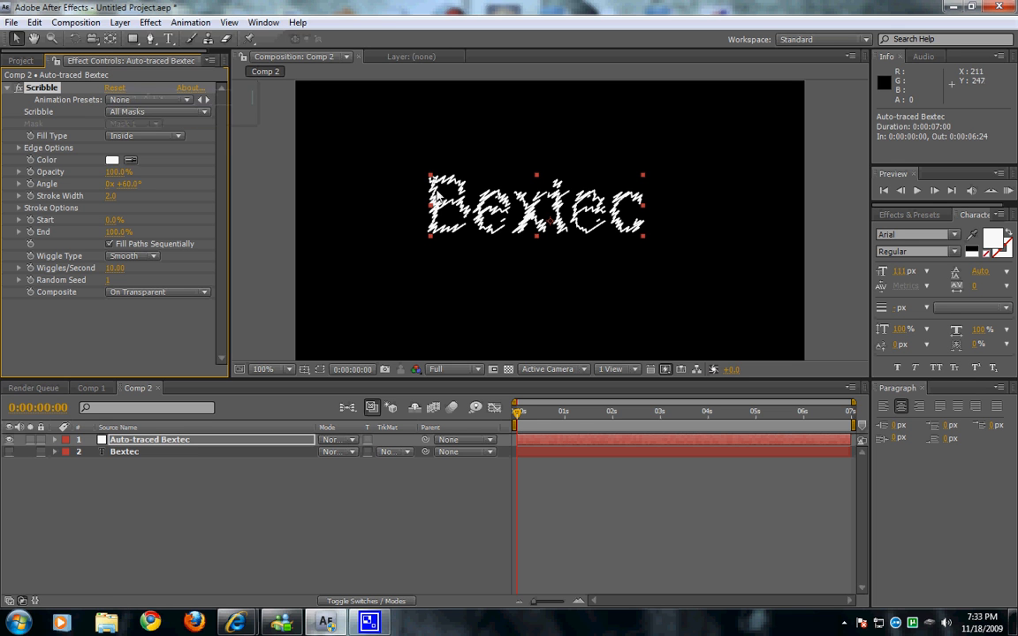
{"action": "left_click", "coordinate": [176, 110]}
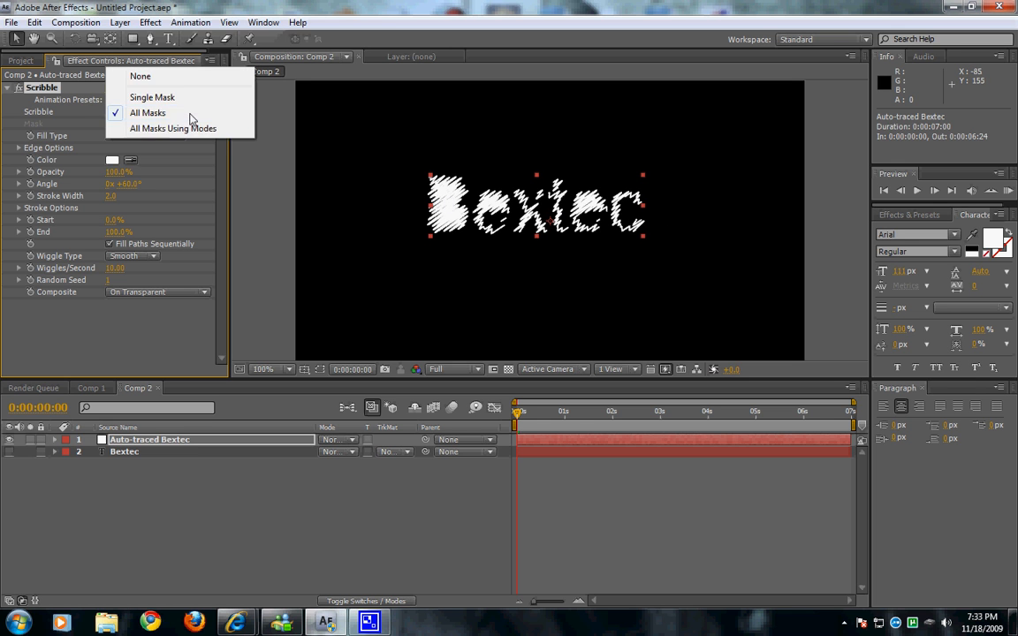
{"action": "left_click", "coordinate": [166, 129]}
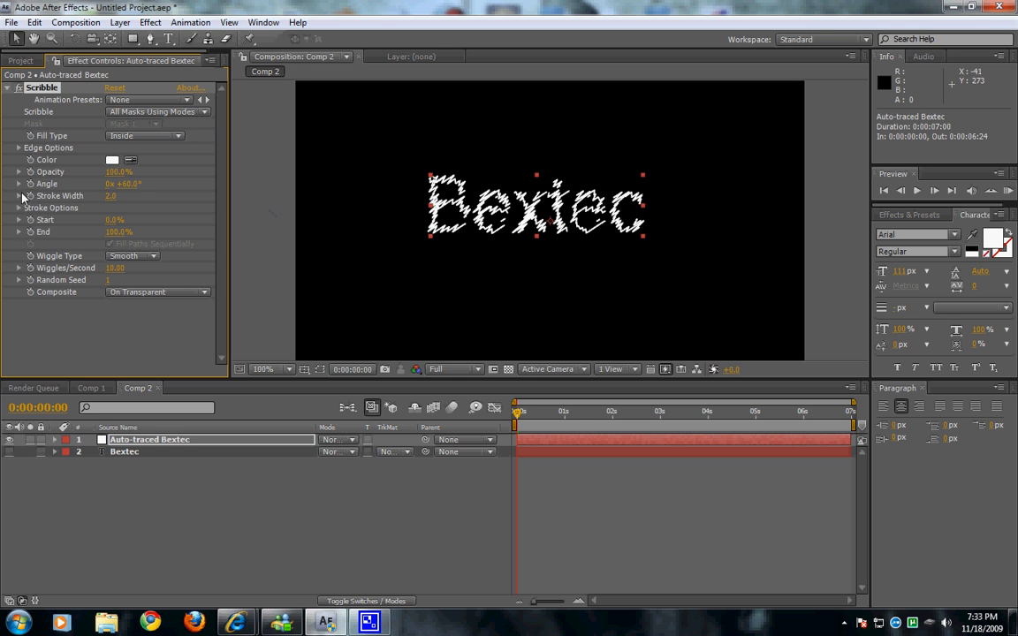
Step: Set the composition's preview resolution to Half
{"action": "left_click", "coordinate": [523, 413]}
{"action": "mouse_move", "coordinate": [542, 420]}
{"action": "left_mouse_down"}
{"action": "mouse_move", "coordinate": [562, 415]}
{"action": "mouse_move", "coordinate": [447, 397]}
{"action": "left_mouse_up"}
{"action": "left_click", "coordinate": [455, 369]}
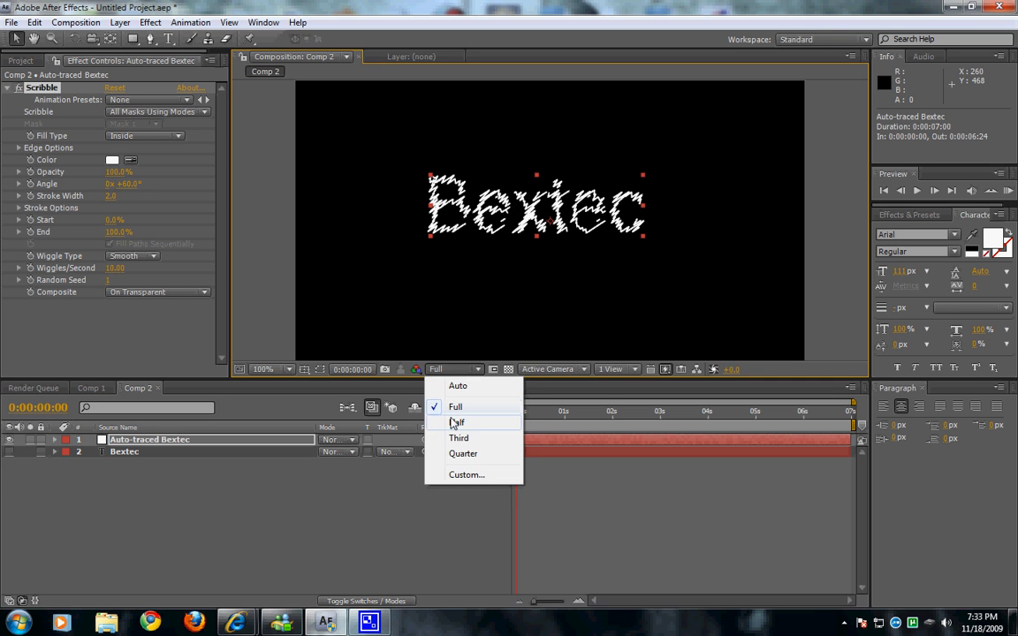
{"action": "left_click", "coordinate": [453, 421]}
Step: Run a RAM preview of the scribble animation, stop it, and switch the preview's loop option
{"action": "key", "text": "KP_0"}
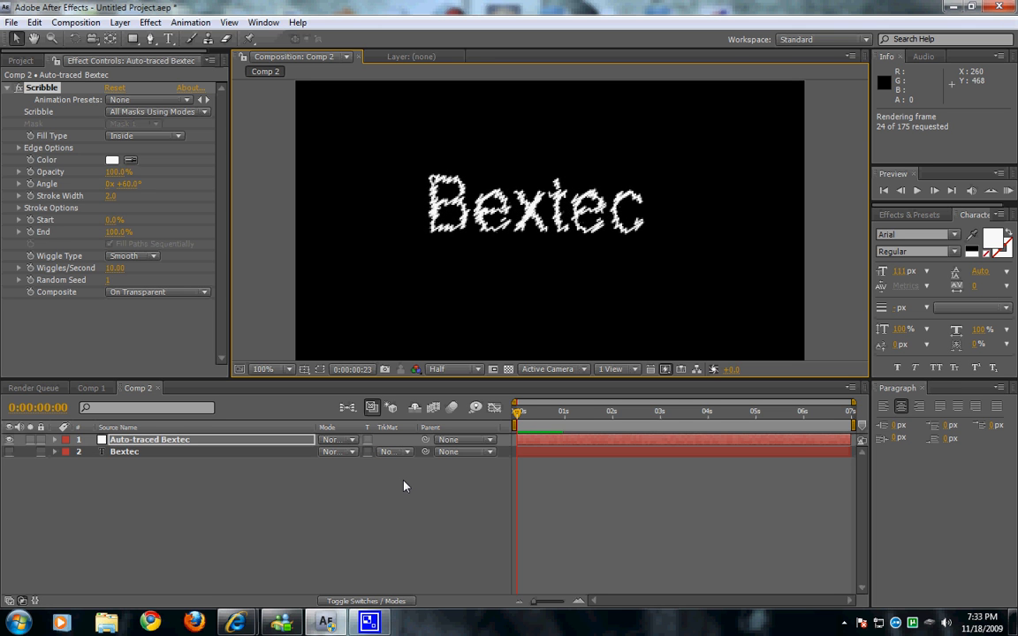
{"action": "key", "text": "space"}
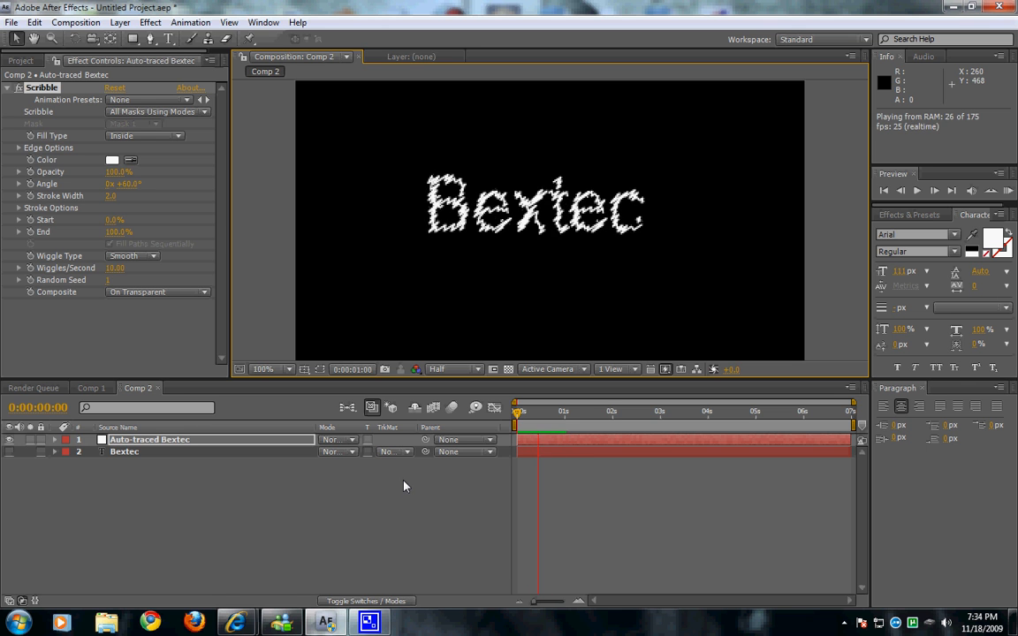
{"action": "key", "text": "space"}
{"action": "left_click", "coordinate": [993, 191]}
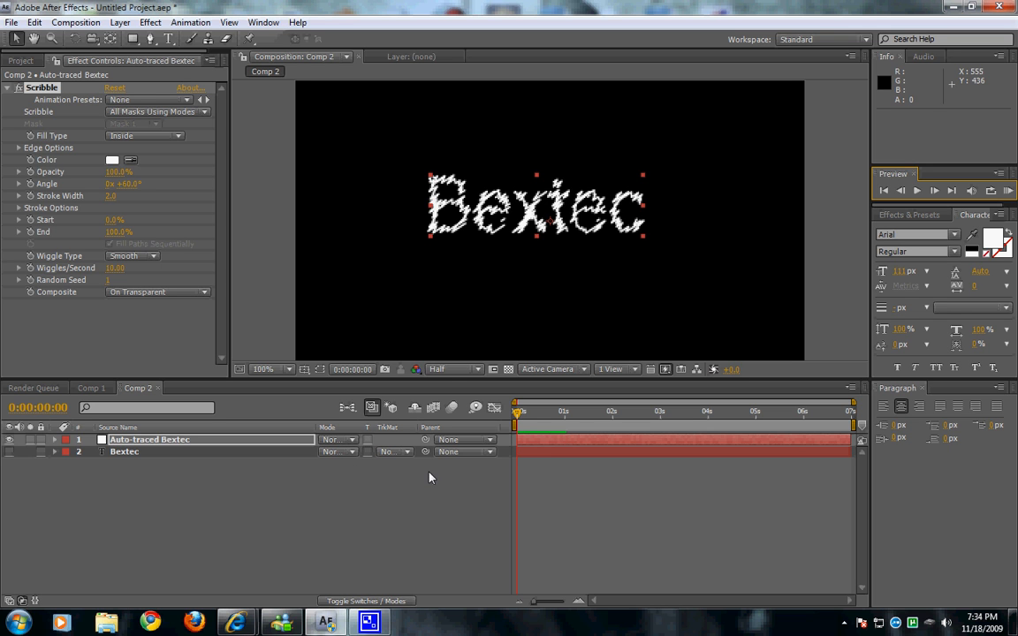
{"action": "left_click", "coordinate": [497, 328]}
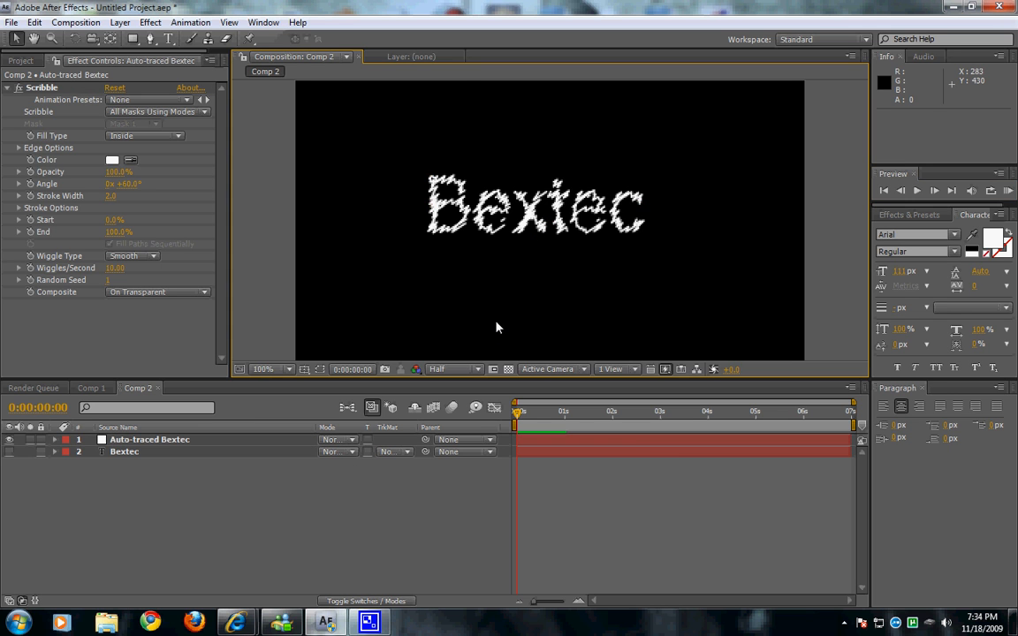
Step: Apply the Glow effect to the Auto-traced Bextec layer, with the Scribble settings collapsed
{"action": "key", "text": "comma"}
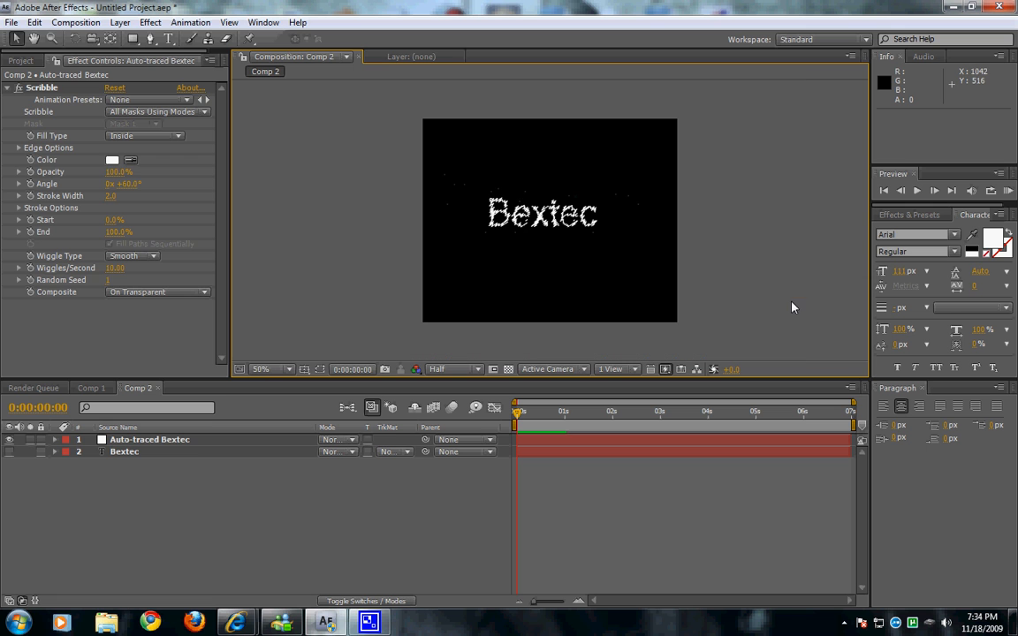
{"action": "left_click", "coordinate": [8, 89]}
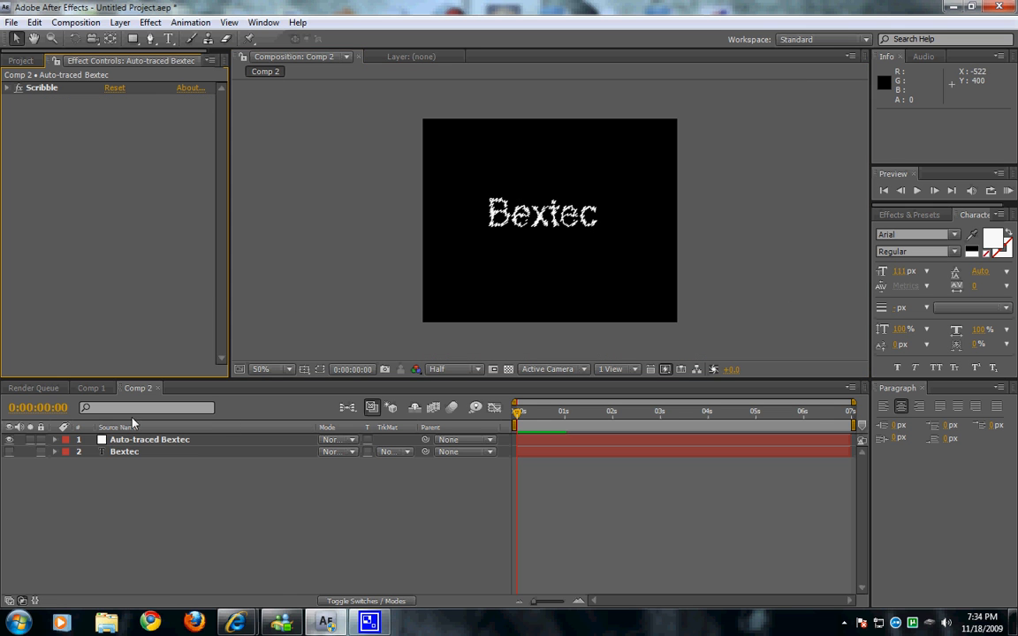
{"action": "left_click", "coordinate": [146, 439]}
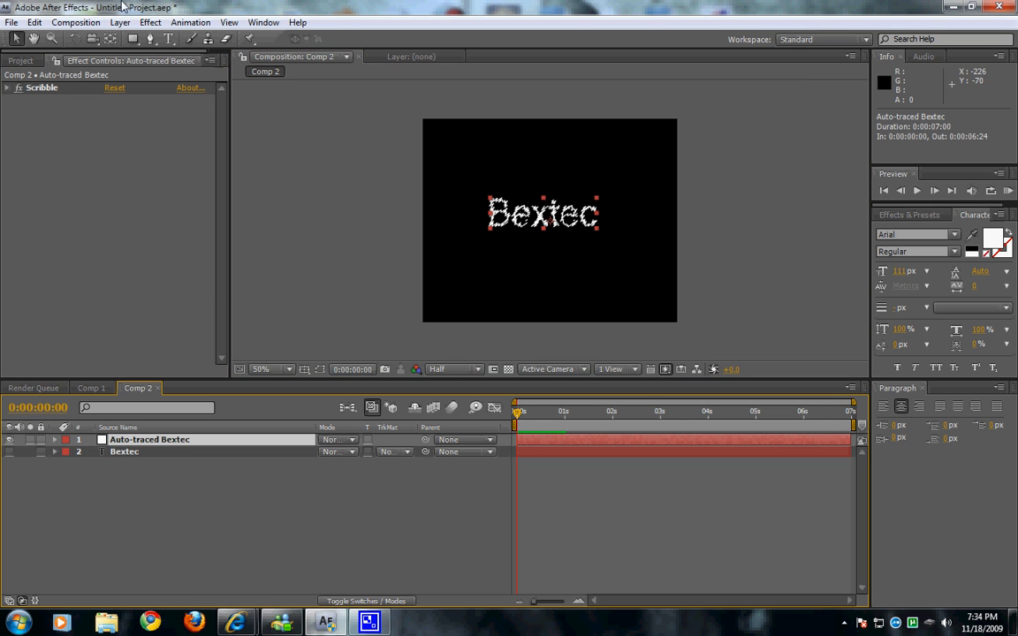
{"action": "left_click", "coordinate": [150, 22]}
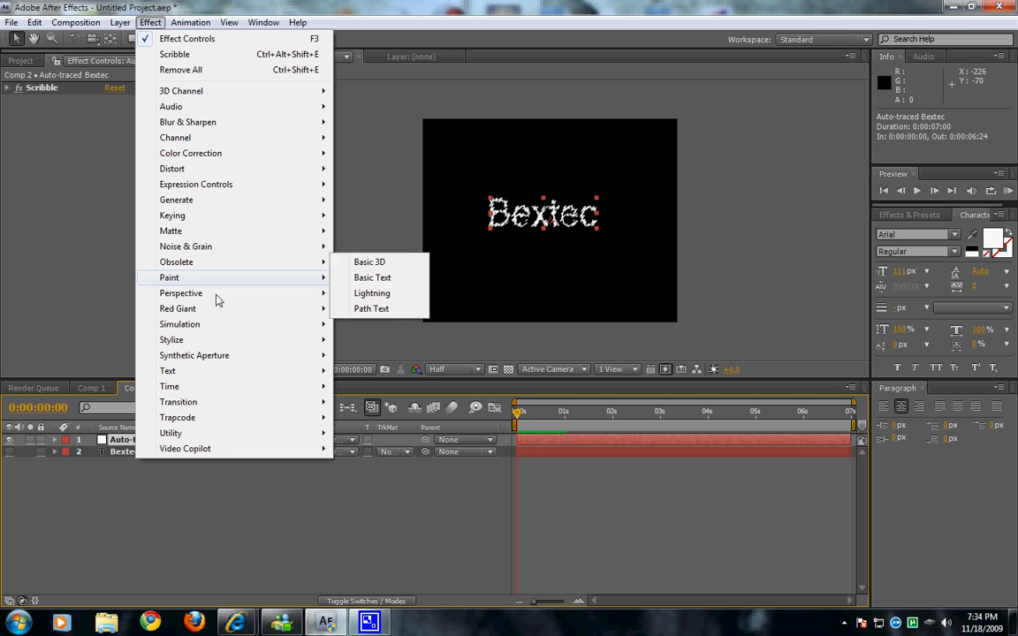
{"action": "mouse_move", "coordinate": [210, 341]}
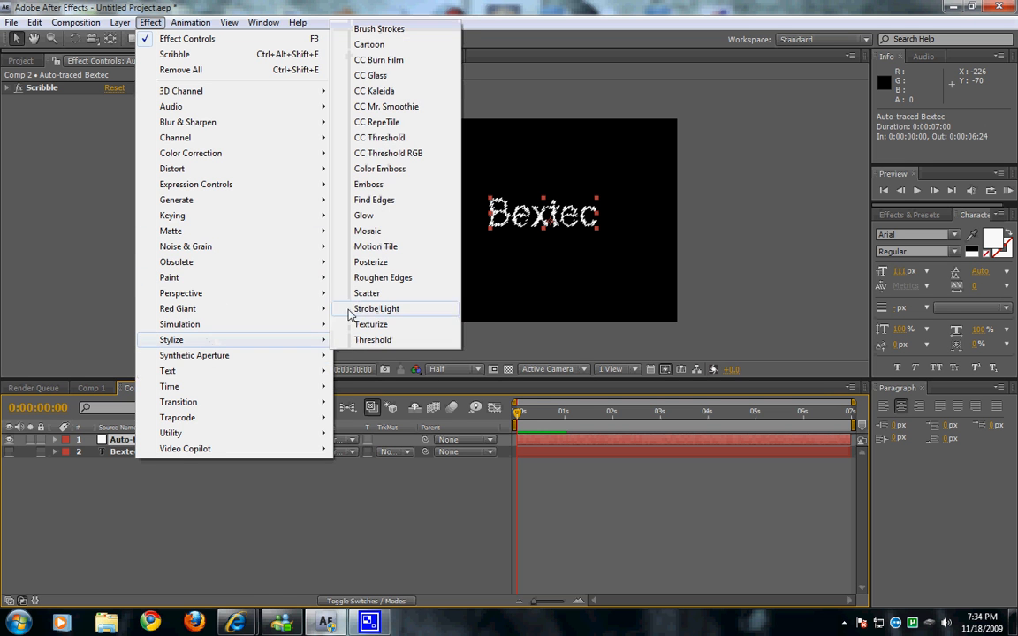
{"action": "left_click", "coordinate": [376, 216]}
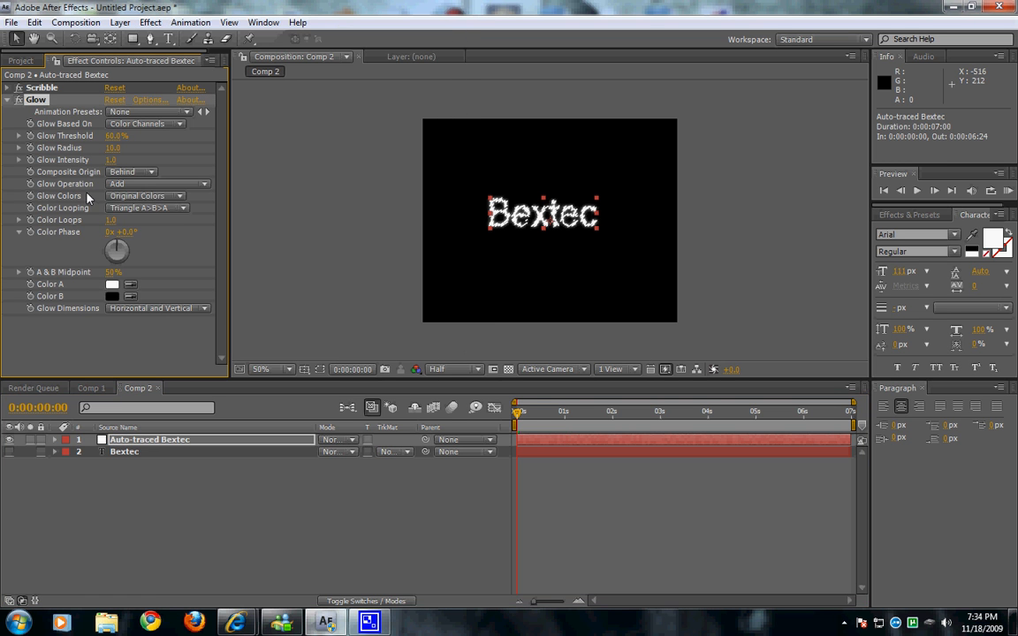
Step: Set Glow Colors to A & B Colors and make Color A a light blue, 00CCFF
{"action": "left_click", "coordinate": [142, 196]}
{"action": "left_click", "coordinate": [137, 212]}
{"action": "left_click", "coordinate": [113, 284]}
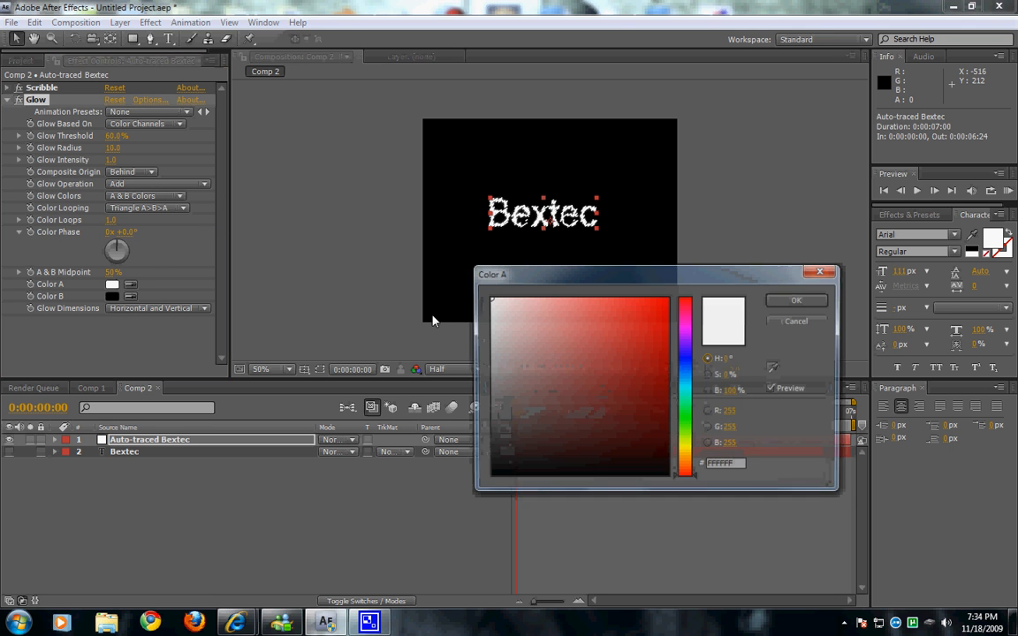
{"action": "left_click_drag", "start_coordinate": [683, 363], "coordinate": [686, 381]}
{"action": "left_click", "coordinate": [640, 338]}
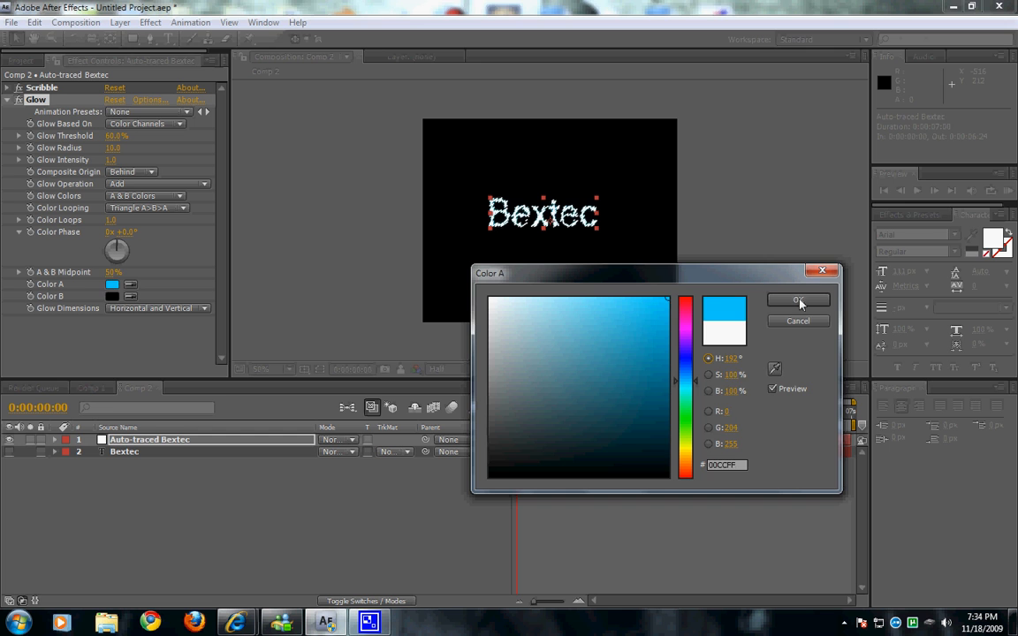
{"action": "left_click", "coordinate": [798, 299]}
Step: Change the Glow effect's Color B to a strong, saturated blue
{"action": "left_click", "coordinate": [112, 296]}
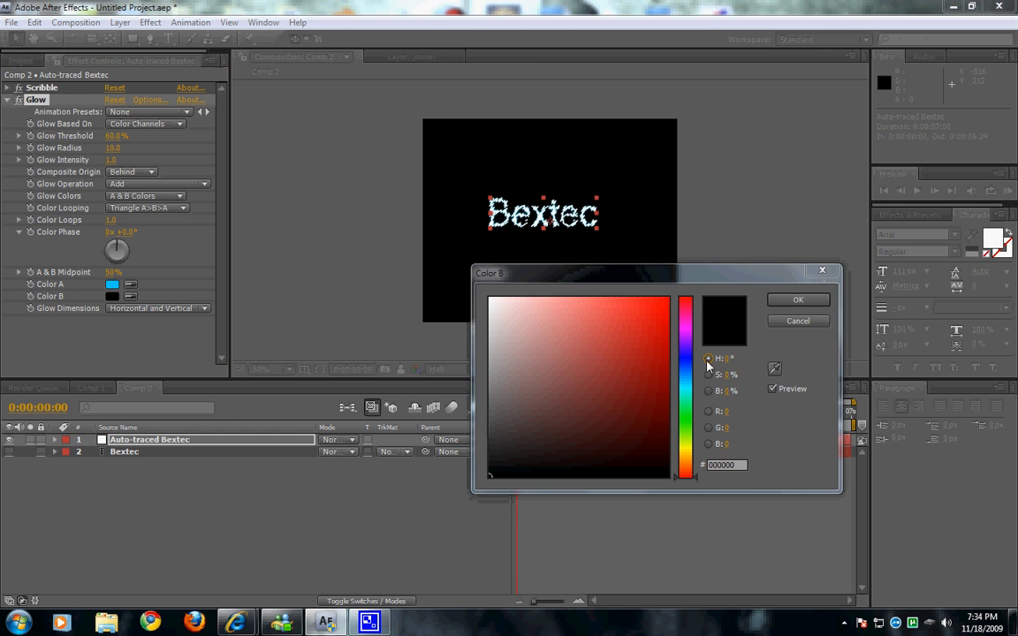
{"action": "left_click", "coordinate": [685, 378]}
{"action": "left_click_drag", "start_coordinate": [660, 318], "coordinate": [666, 387]}
{"action": "left_click", "coordinate": [604, 318]}
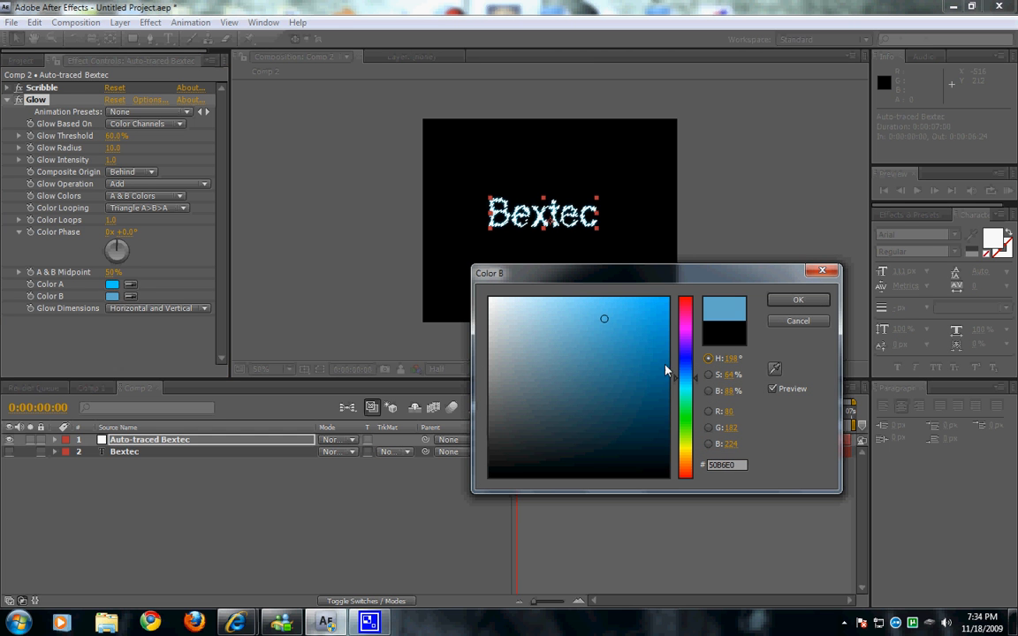
{"action": "left_click", "coordinate": [685, 359]}
{"action": "left_click", "coordinate": [633, 323]}
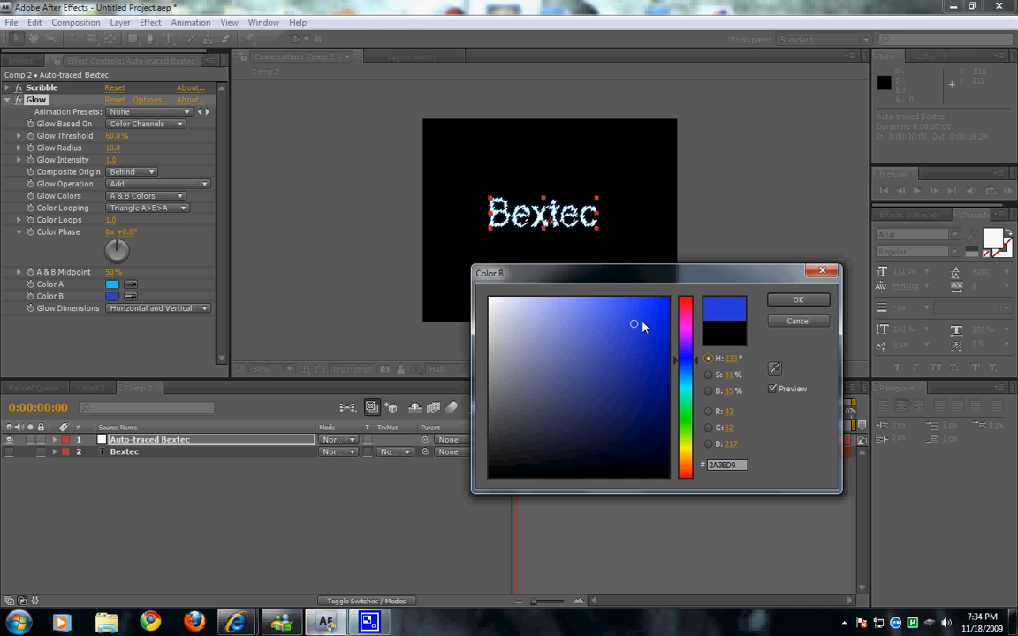
{"action": "left_click", "coordinate": [798, 300]}
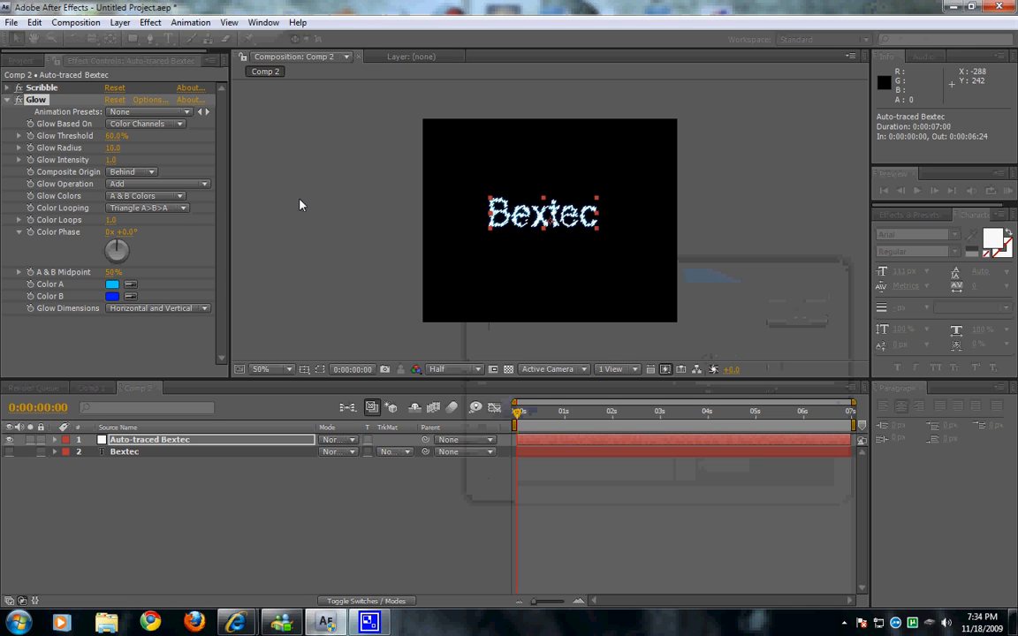
Step: Set the Glow Intensity to 3
{"action": "left_click", "coordinate": [116, 160]}
{"action": "type", "text": "3"}
{"action": "key", "text": "Return"}
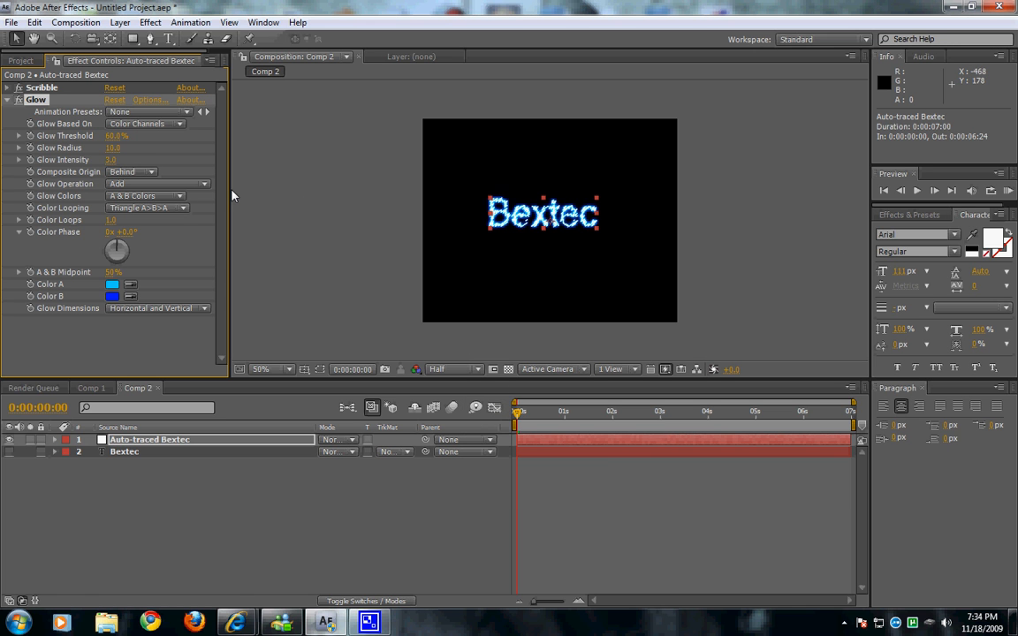
Step: Move the glowing Bextec text slightly to a position of about 372, 294 and inspect it up close
{"action": "left_click_drag", "start_coordinate": [542, 223], "coordinate": [547, 225]}
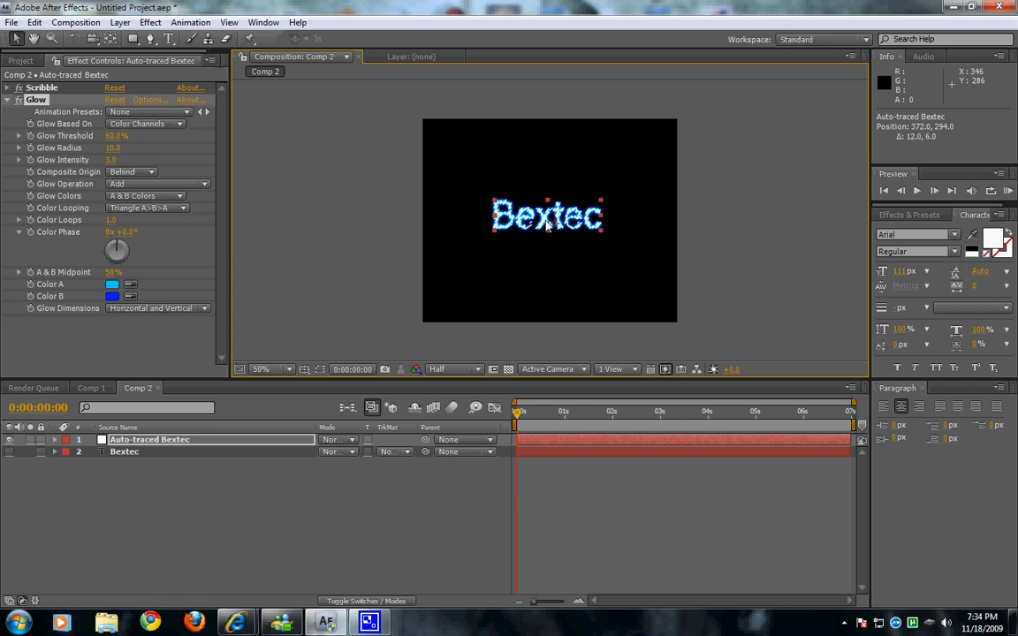
{"action": "scroll", "coordinate": [547, 225], "scroll_direction": "up", "scroll_amount": 3}
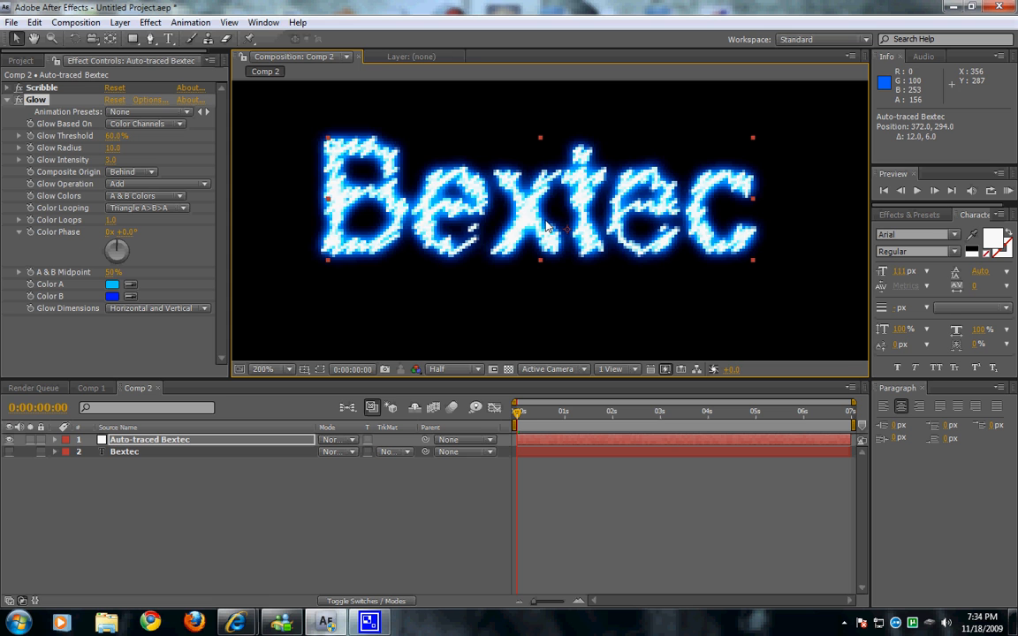
{"action": "scroll", "coordinate": [547, 225], "scroll_direction": "down", "scroll_amount": 3}
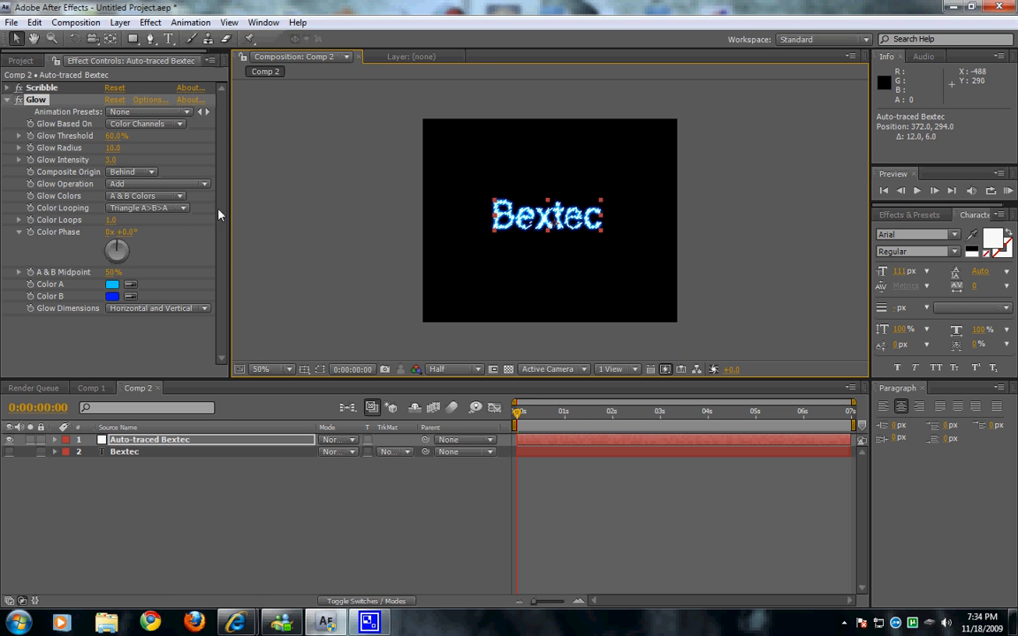
Step: Raise the Glow Threshold to 63.5% and the Glow Radius to 11, and check the glow on a frame within the first second
{"action": "mouse_move", "coordinate": [117, 152]}
{"action": "left_mouse_down"}
{"action": "mouse_move", "coordinate": [97, 132]}
{"action": "mouse_move", "coordinate": [117, 141]}
{"action": "left_mouse_up"}
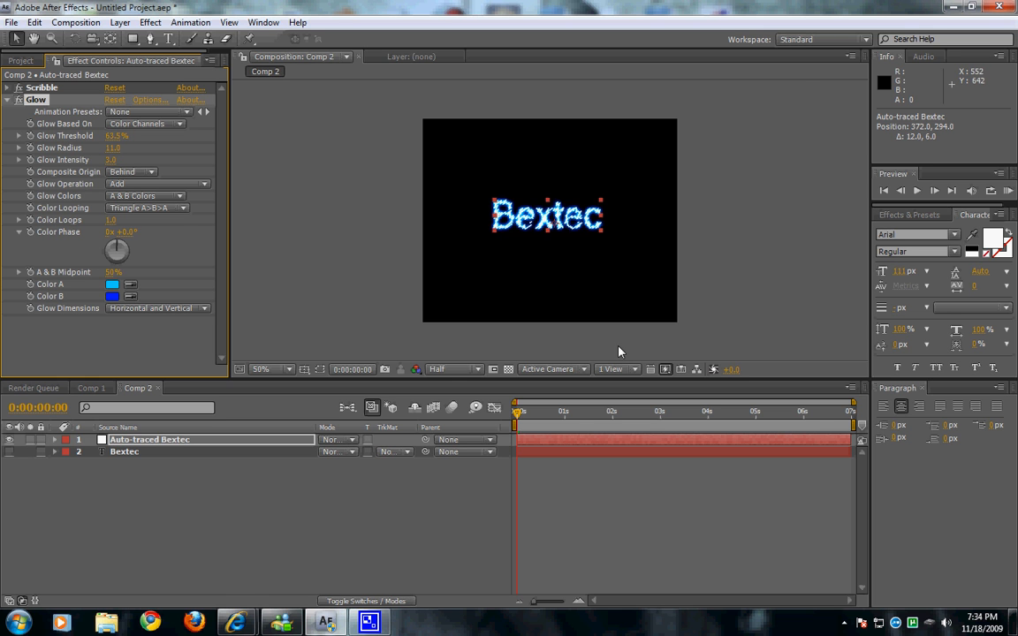
{"action": "key", "text": "period"}
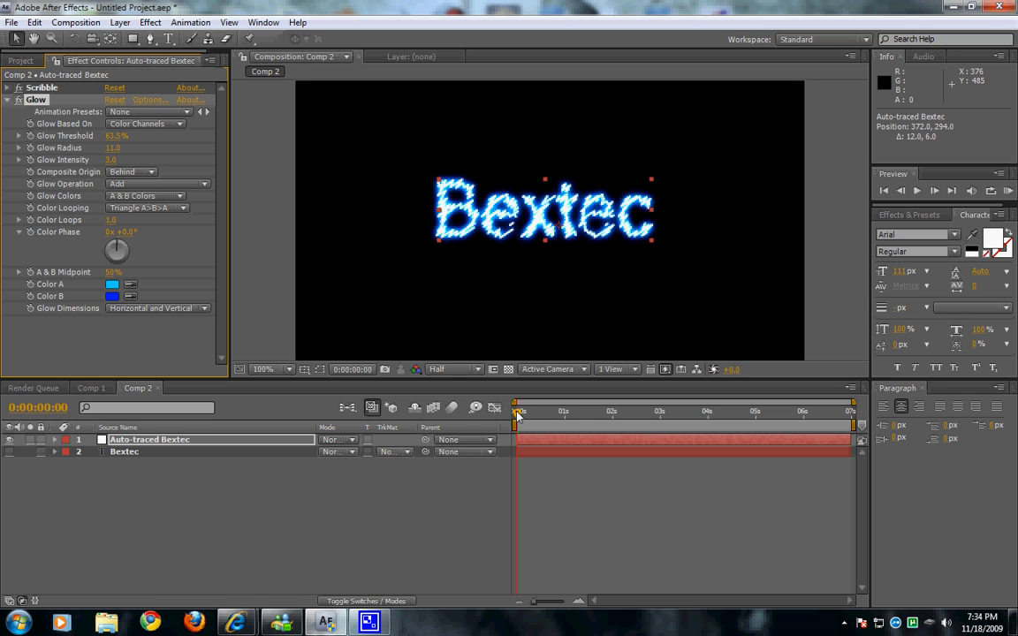
{"action": "left_click", "coordinate": [563, 412]}
{"action": "key", "text": "Home"}
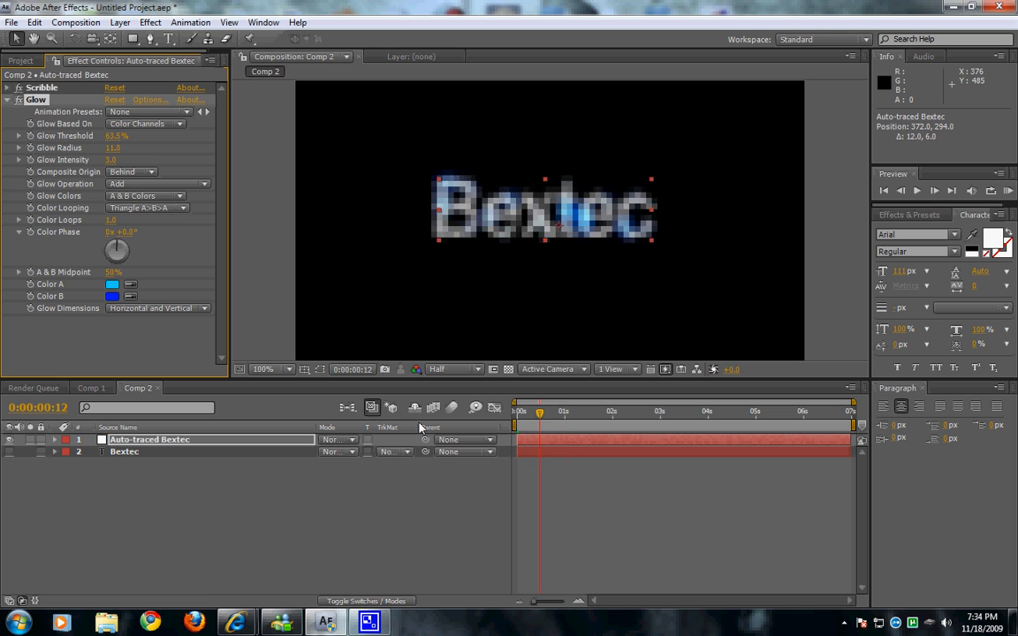
Step: Create a black 720 x 576 px solid layer named Black Solid 1
{"action": "right_click", "coordinate": [227, 460]}
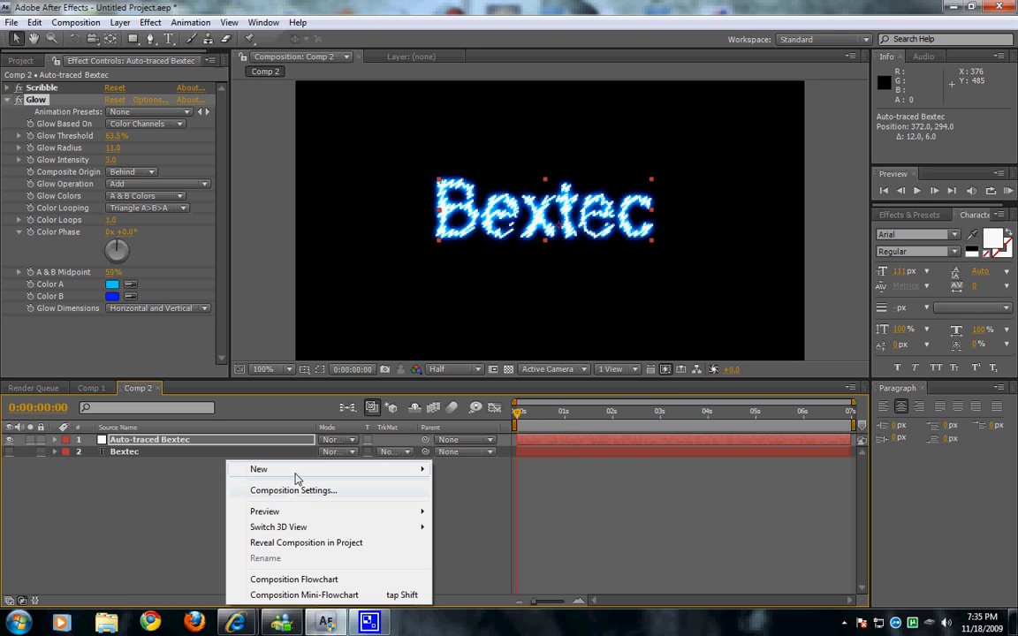
{"action": "mouse_move", "coordinate": [341, 469]}
{"action": "left_click", "coordinate": [477, 507]}
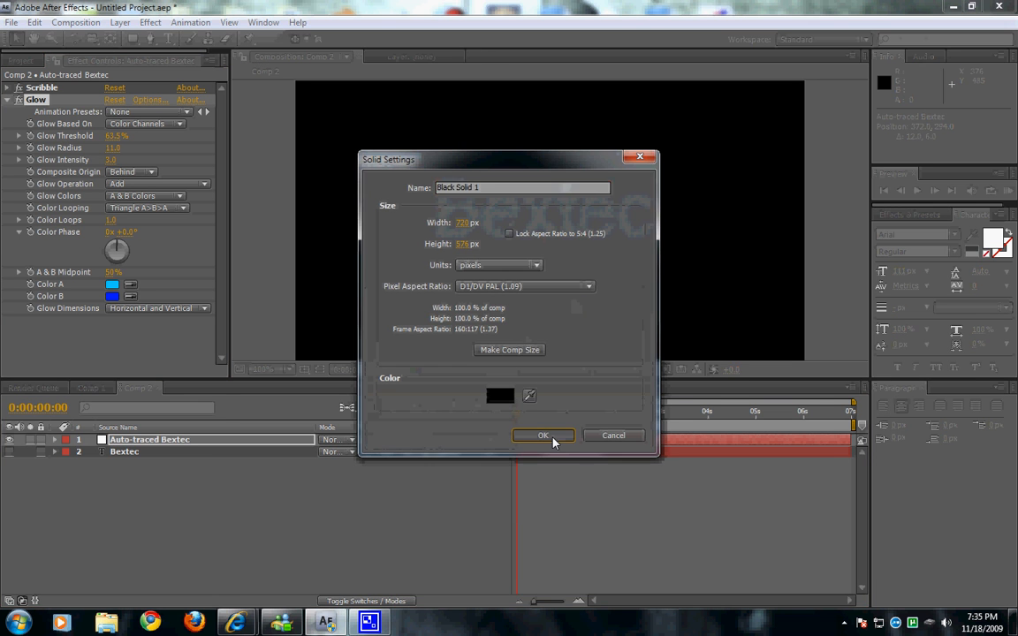
{"action": "left_click", "coordinate": [549, 436]}
Step: Apply the Advanced Lightning effect to Black Solid 1
{"action": "key", "text": "comma"}
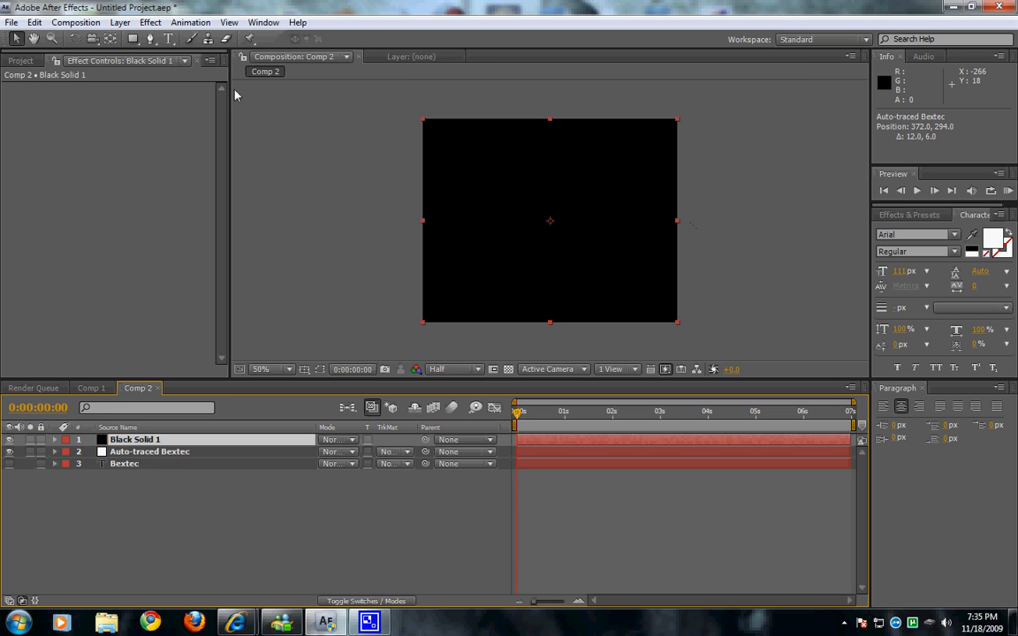
{"action": "left_click", "coordinate": [149, 22]}
{"action": "mouse_move", "coordinate": [211, 202]}
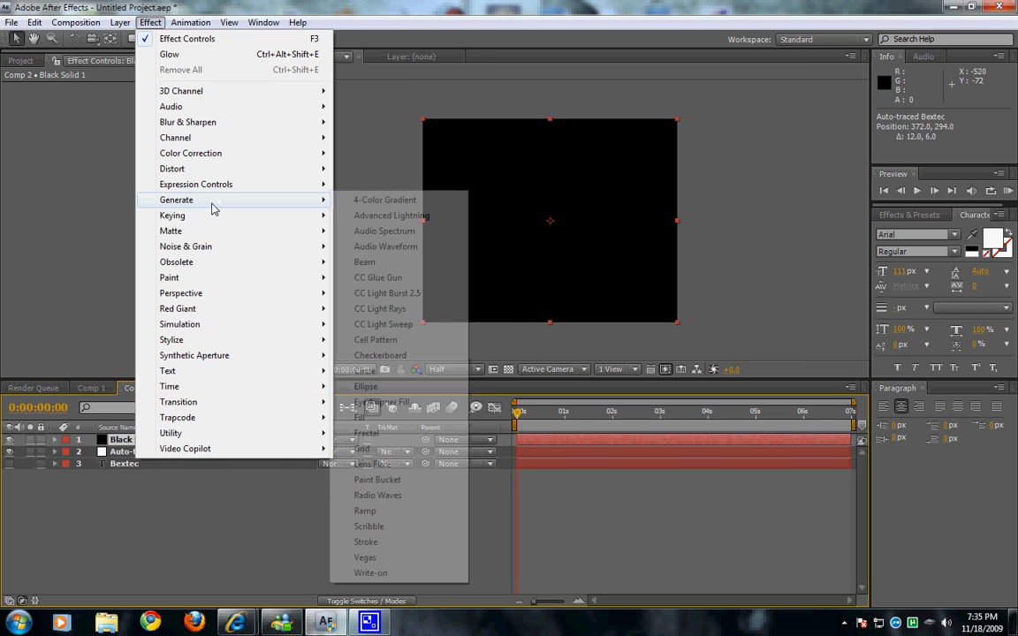
{"action": "left_click", "coordinate": [411, 215]}
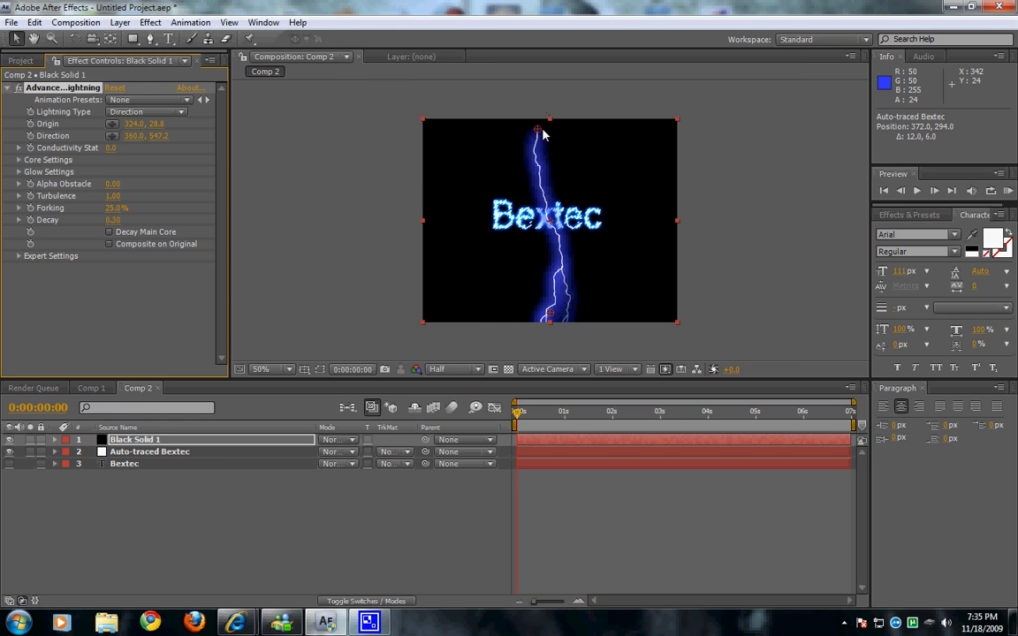
Step: Set the Lightning Type to Strike, with its origin above the frame at about 358, -43 and its direction point on the letter B at about 206, 235
{"action": "left_click_drag", "start_coordinate": [538, 129], "coordinate": [549, 108]}
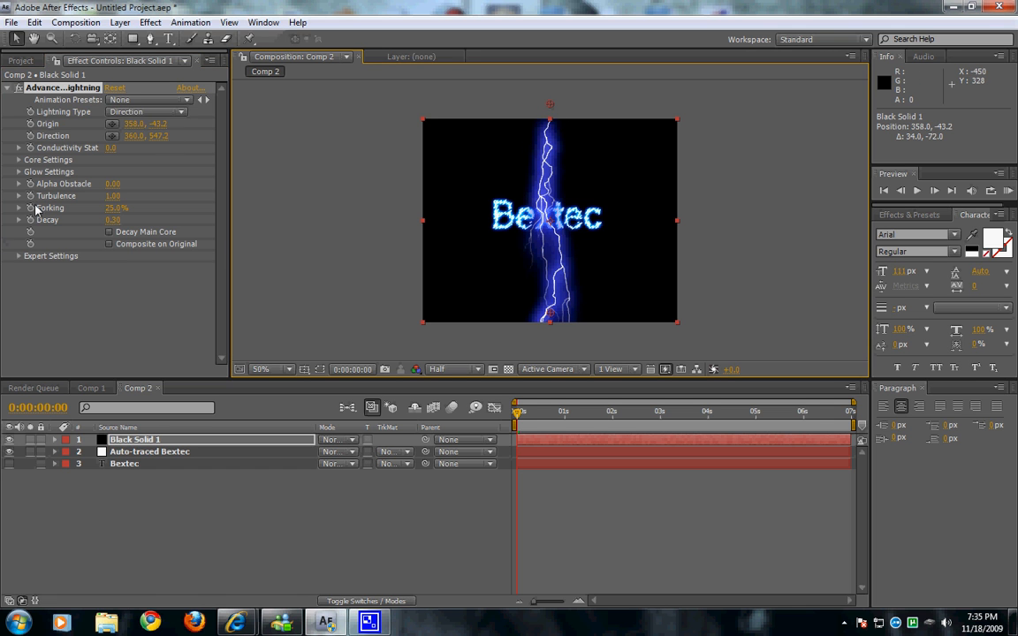
{"action": "left_click", "coordinate": [153, 114]}
{"action": "left_click", "coordinate": [154, 130]}
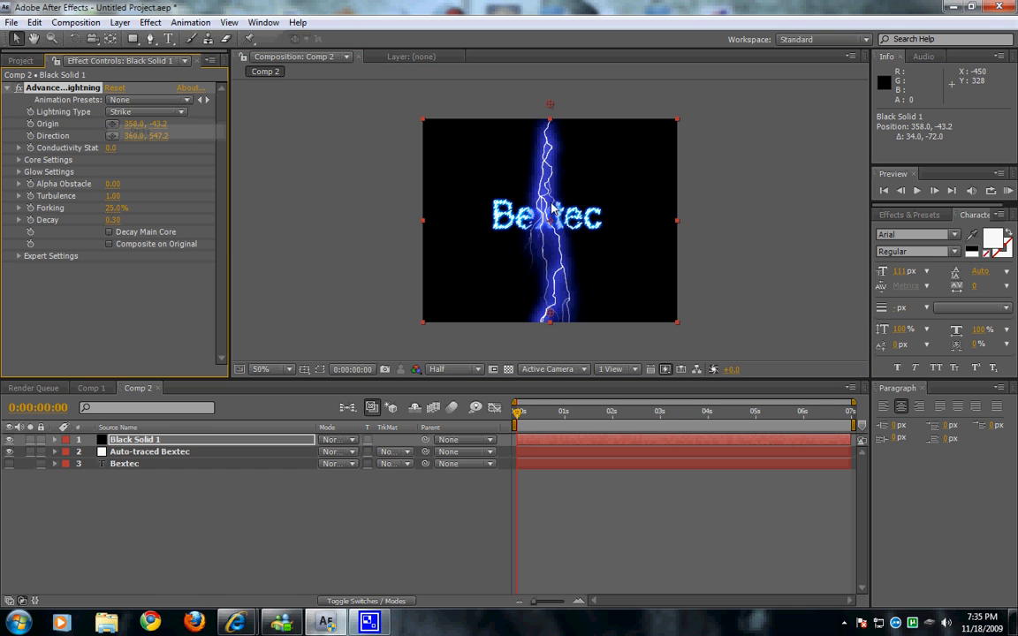
{"action": "left_click_drag", "start_coordinate": [550, 307], "coordinate": [496, 206]}
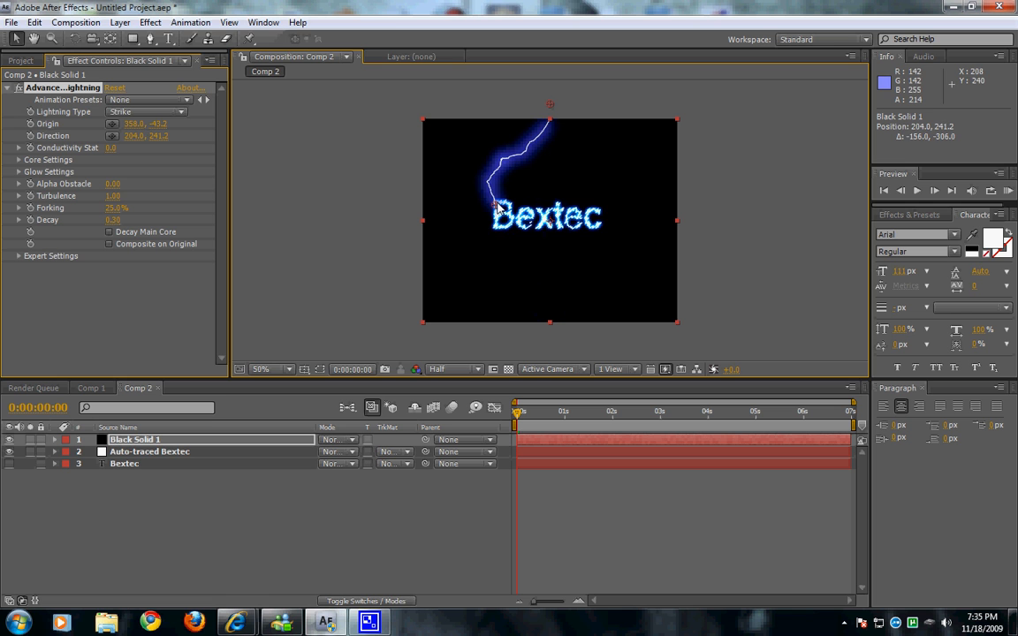
Step: Reorder the layers so that Black Solid 1 sits beneath the Auto-traced Bextec layer
{"action": "left_click", "coordinate": [131, 441]}
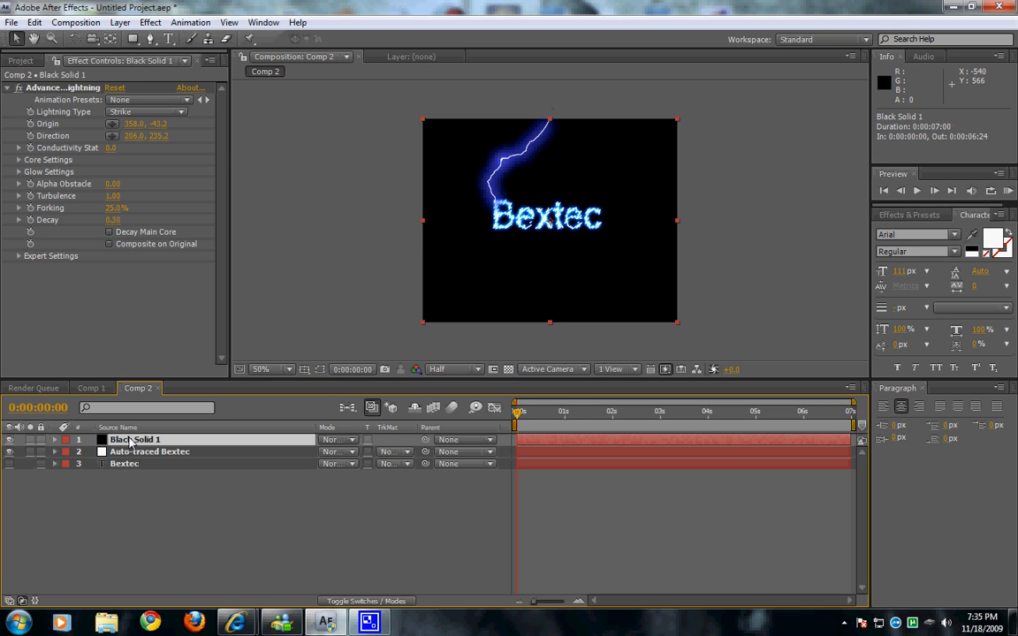
{"action": "left_click_drag", "start_coordinate": [131, 451], "coordinate": [130, 461]}
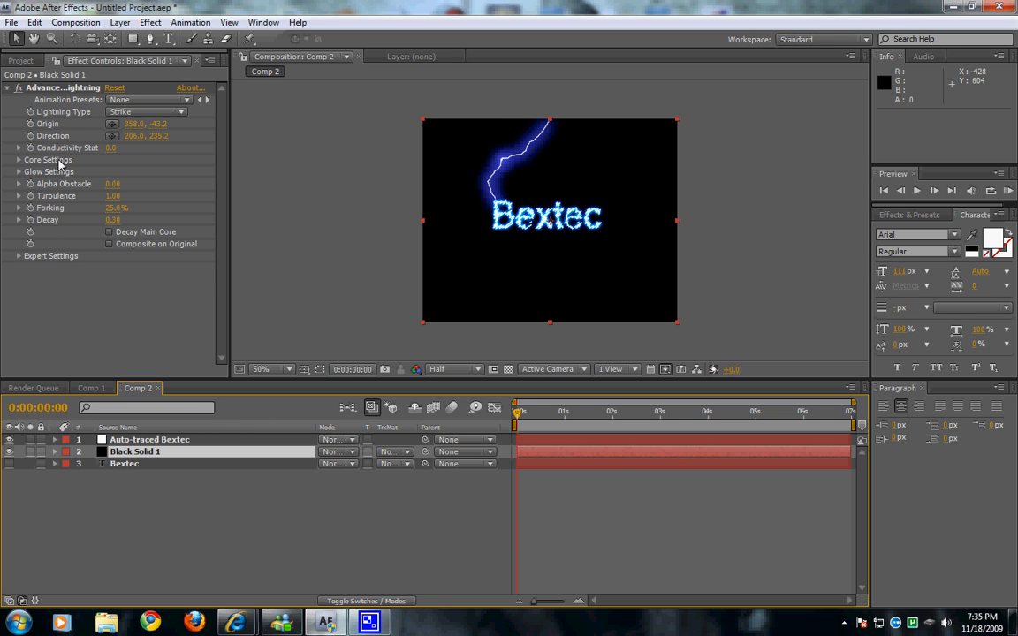
Step: Animate the lightning's Conductivity State with a keyframe at the start and a value of 15 at 0:00:02:00
{"action": "left_click", "coordinate": [30, 148]}
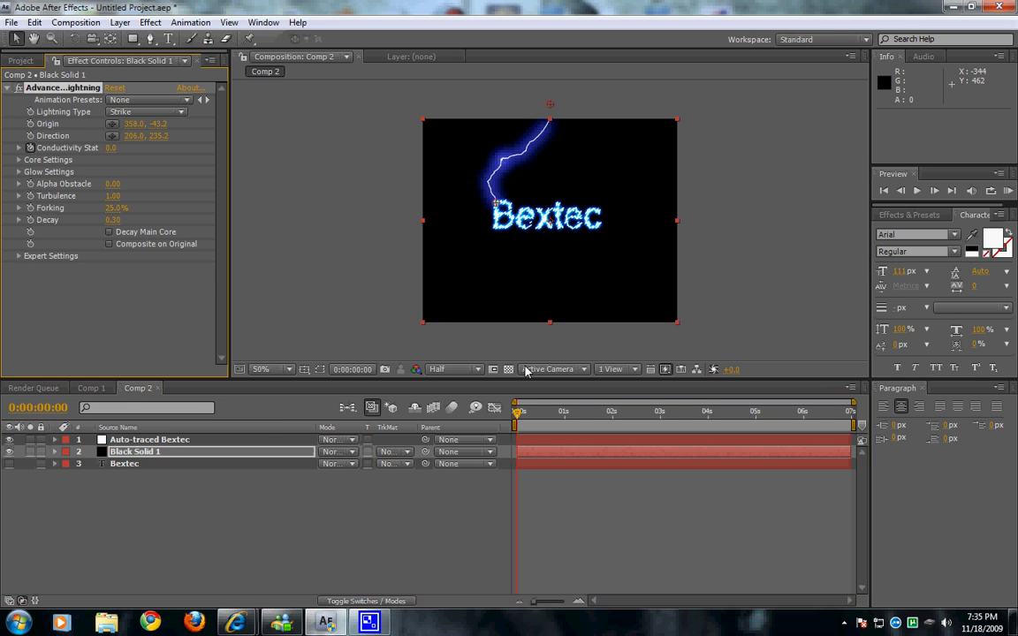
{"action": "left_click_drag", "start_coordinate": [519, 415], "coordinate": [612, 430]}
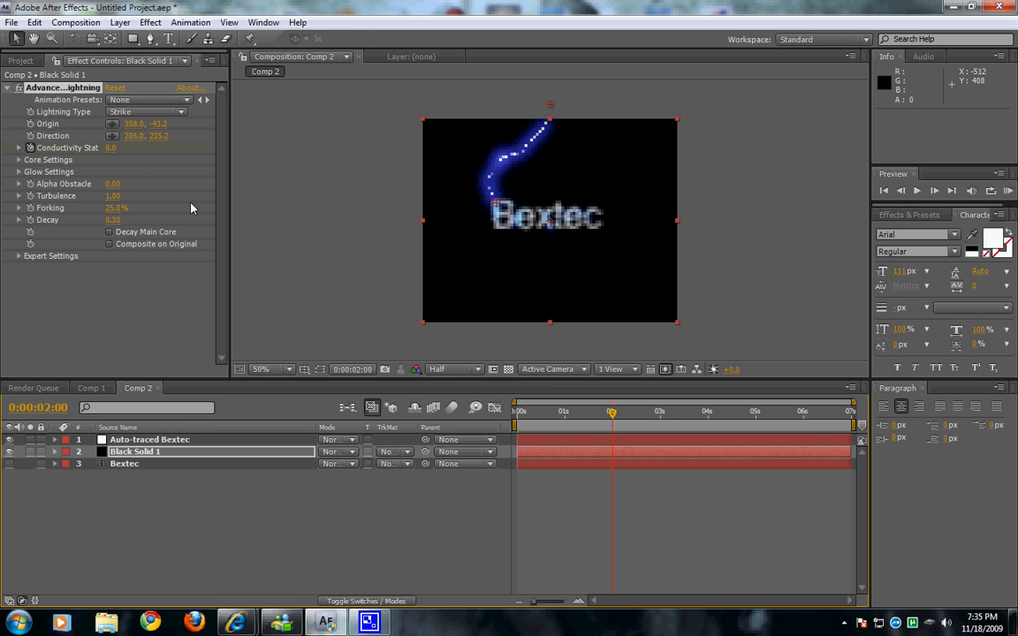
{"action": "left_click", "coordinate": [113, 147]}
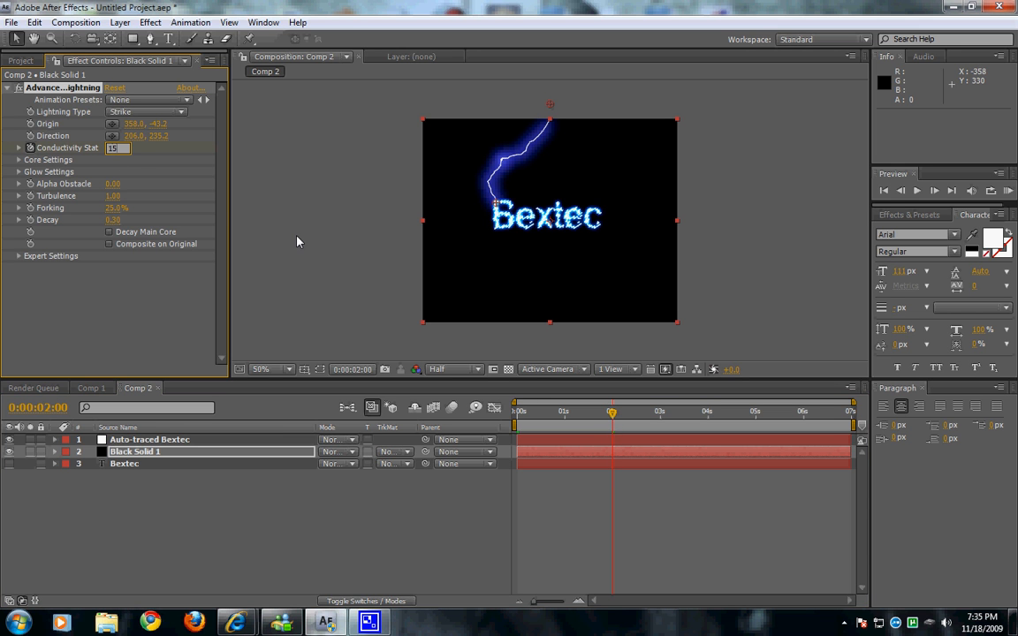
{"action": "key", "text": "Return"}
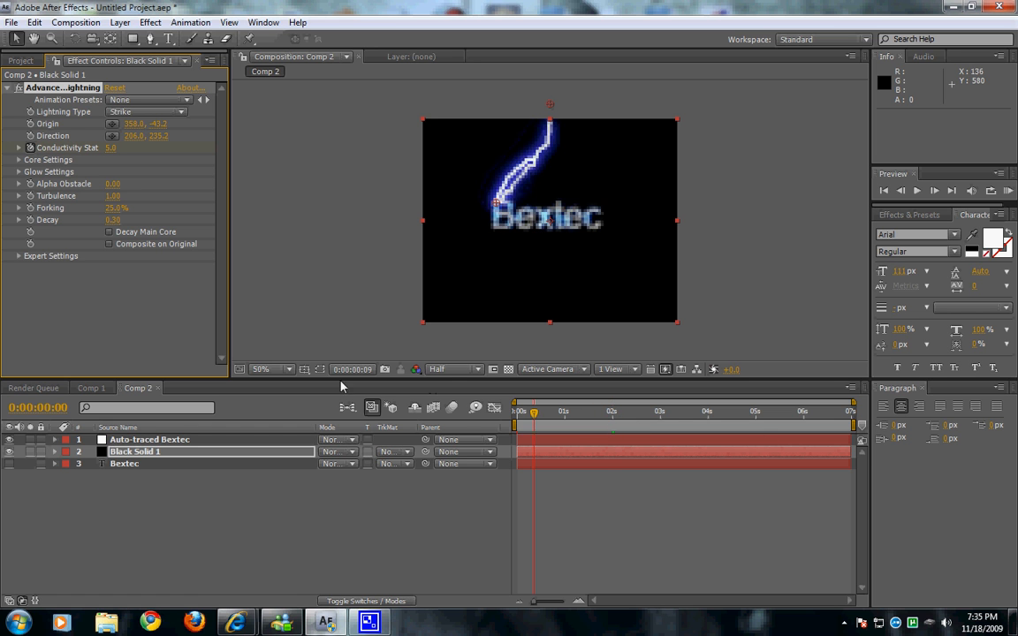
Step: Run a RAM preview of the lightning animation from the first frame and stop it
{"action": "key", "text": "Home"}
{"action": "key", "text": "KP_0"}
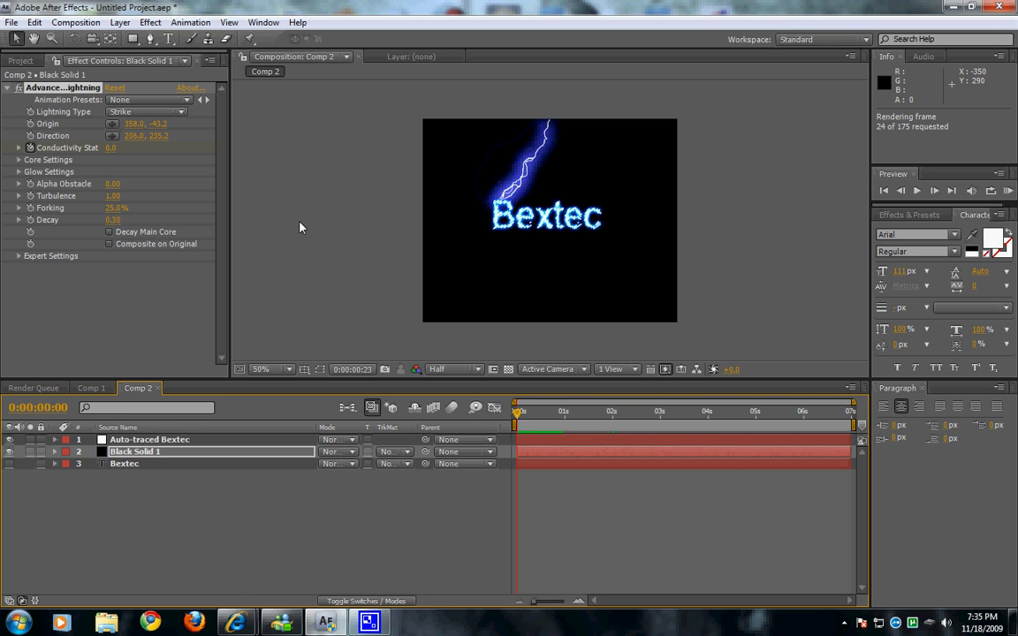
{"action": "key", "text": "Escape"}
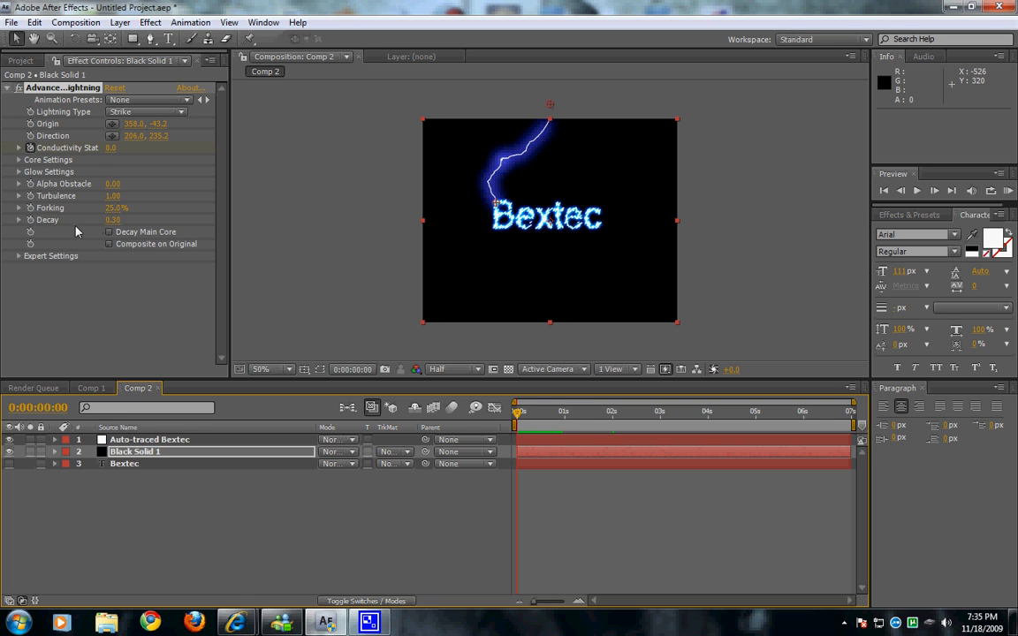
Step: Try to sample the lightning's Glow Color from the Bextec text with the eyedropper
{"action": "left_click", "coordinate": [19, 160]}
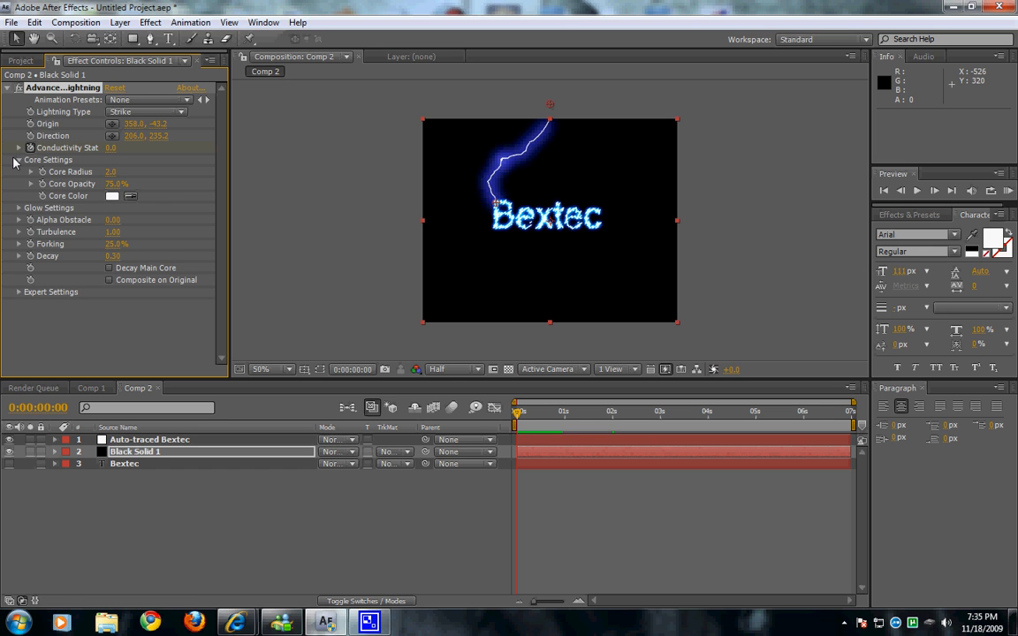
{"action": "left_click", "coordinate": [19, 160]}
{"action": "left_click", "coordinate": [19, 171]}
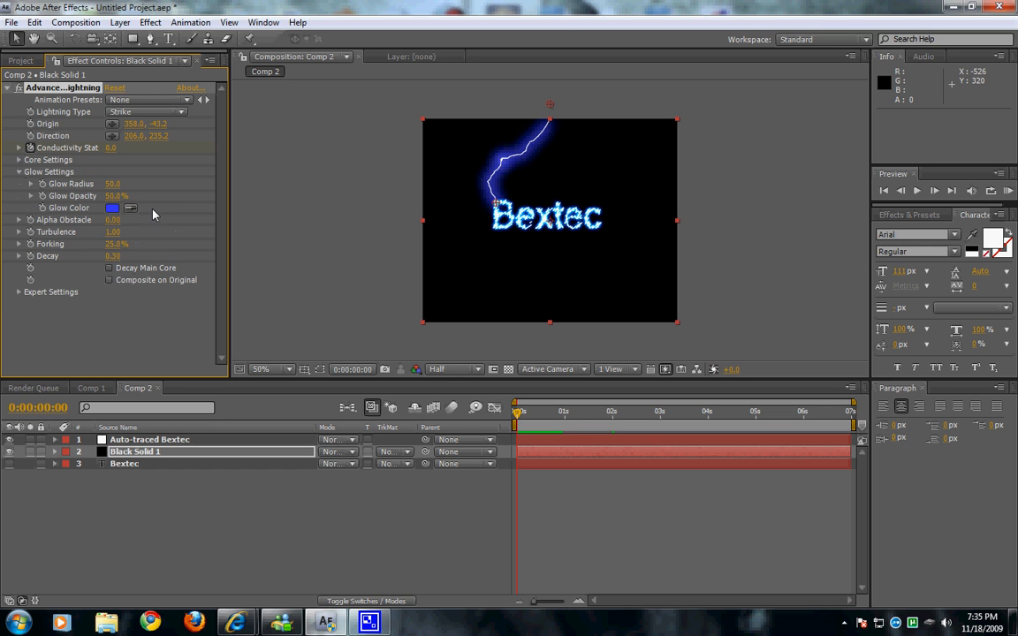
{"action": "left_click", "coordinate": [131, 208]}
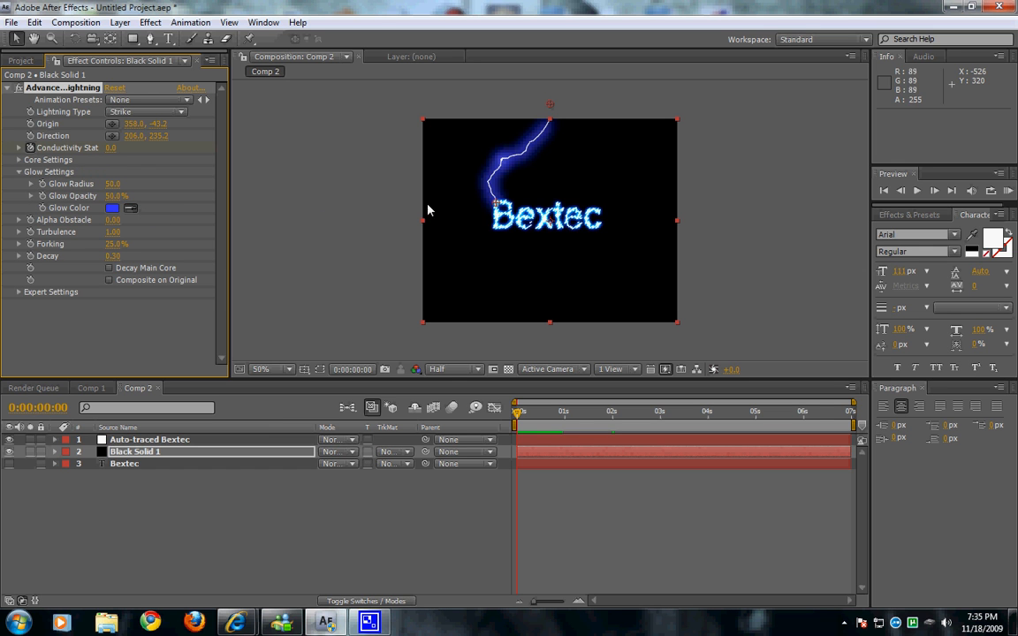
{"action": "left_click", "coordinate": [497, 221]}
Step: Set the lightning's Glow Color to a bright blue with a hue of 216°, matching the text's glow
{"action": "left_click", "coordinate": [112, 208]}
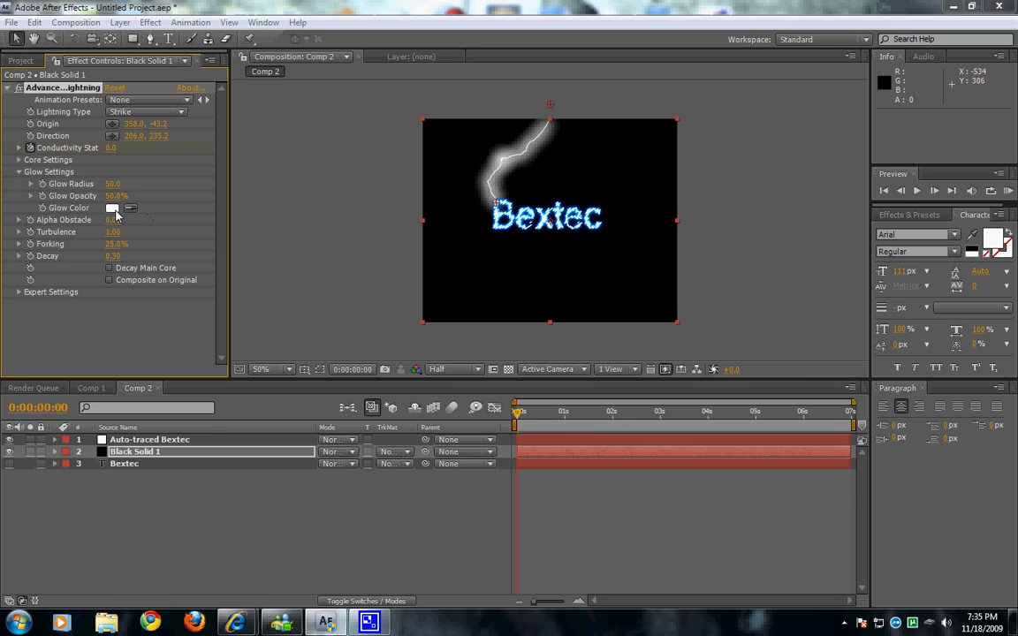
{"action": "left_click_drag", "start_coordinate": [688, 353], "coordinate": [703, 386]}
{"action": "left_click_drag", "start_coordinate": [636, 307], "coordinate": [670, 296]}
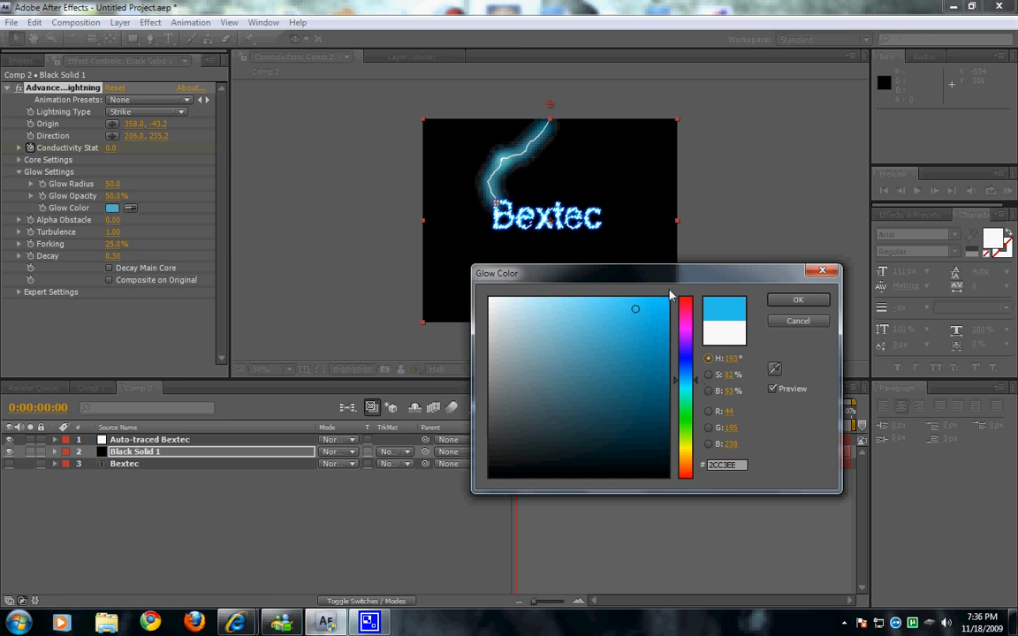
{"action": "left_click_drag", "start_coordinate": [687, 369], "coordinate": [690, 375]}
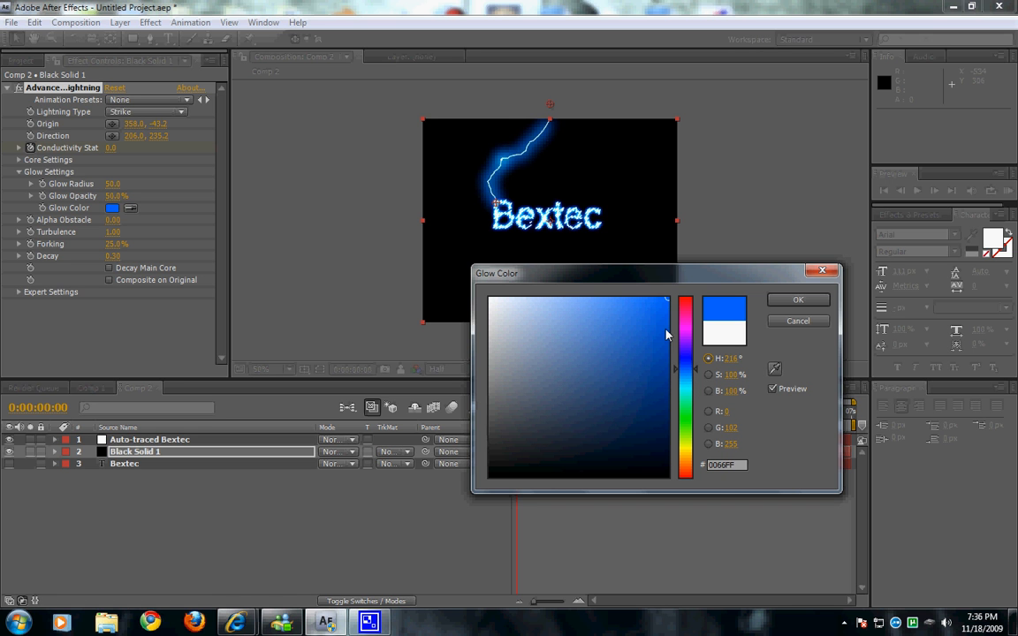
{"action": "left_click_drag", "start_coordinate": [657, 323], "coordinate": [622, 303]}
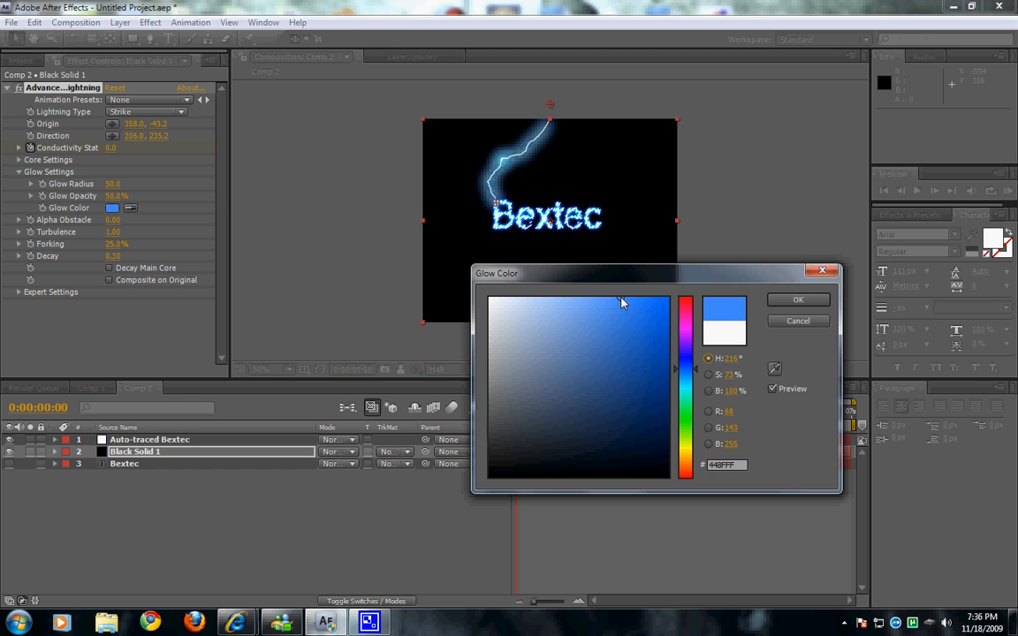
{"action": "left_click", "coordinate": [798, 300]}
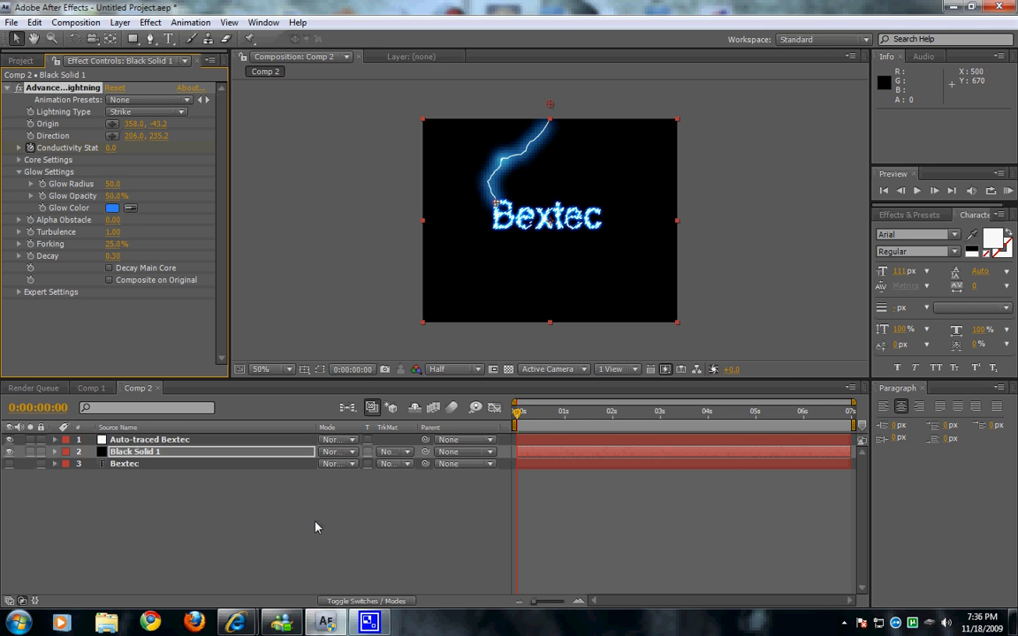
Step: Duplicate Black Solid 1 and aim the copy's lightning at the first e, with direction about 294, 252 and origin about 372, -32
{"action": "left_click", "coordinate": [186, 451]}
{"action": "key", "text": "ctrl+d"}
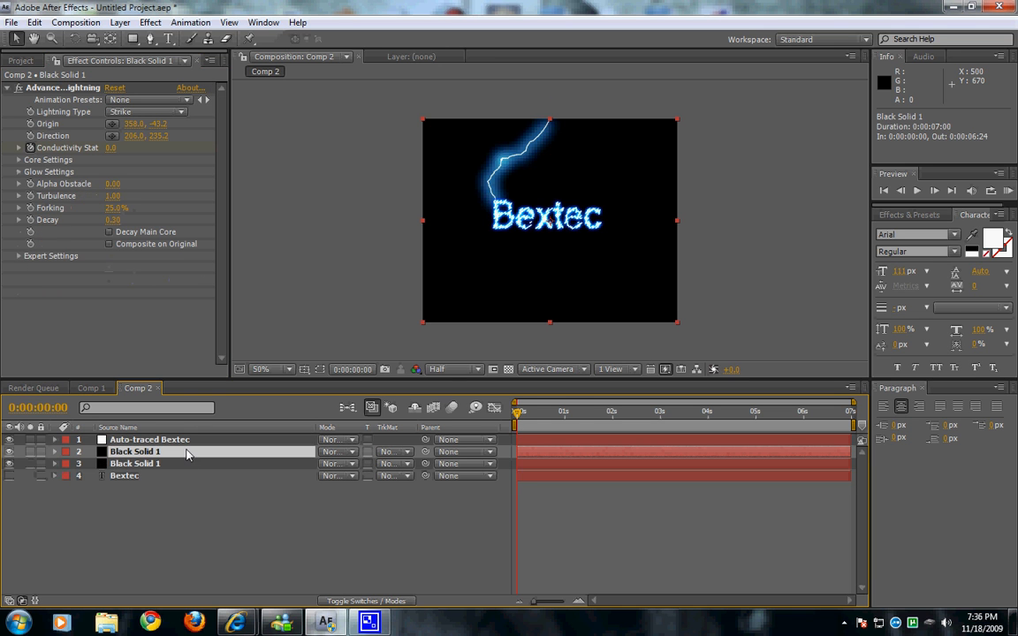
{"action": "left_click", "coordinate": [111, 135]}
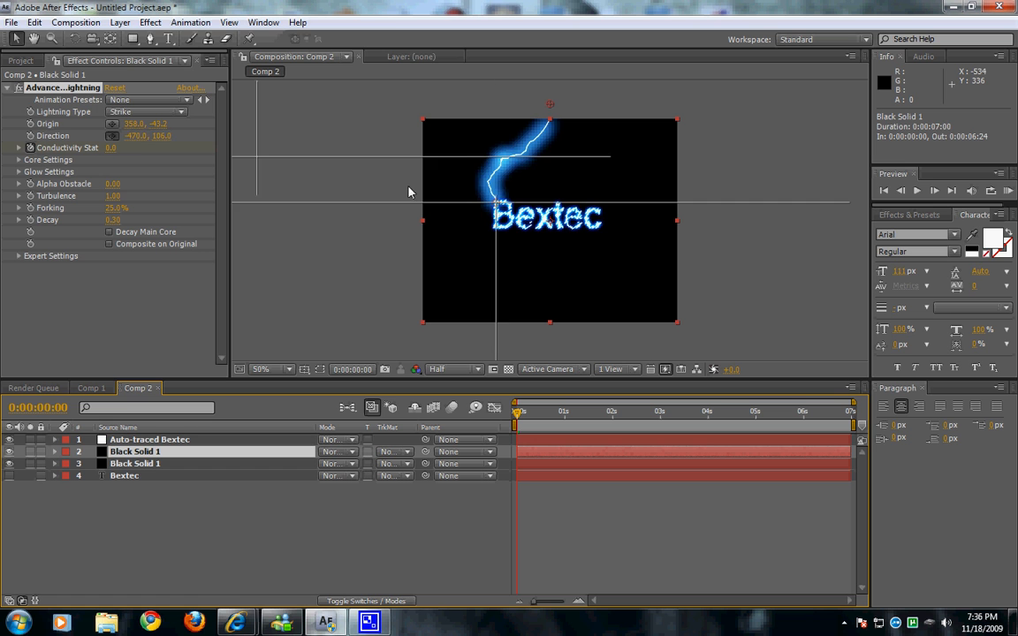
{"action": "left_click", "coordinate": [528, 210]}
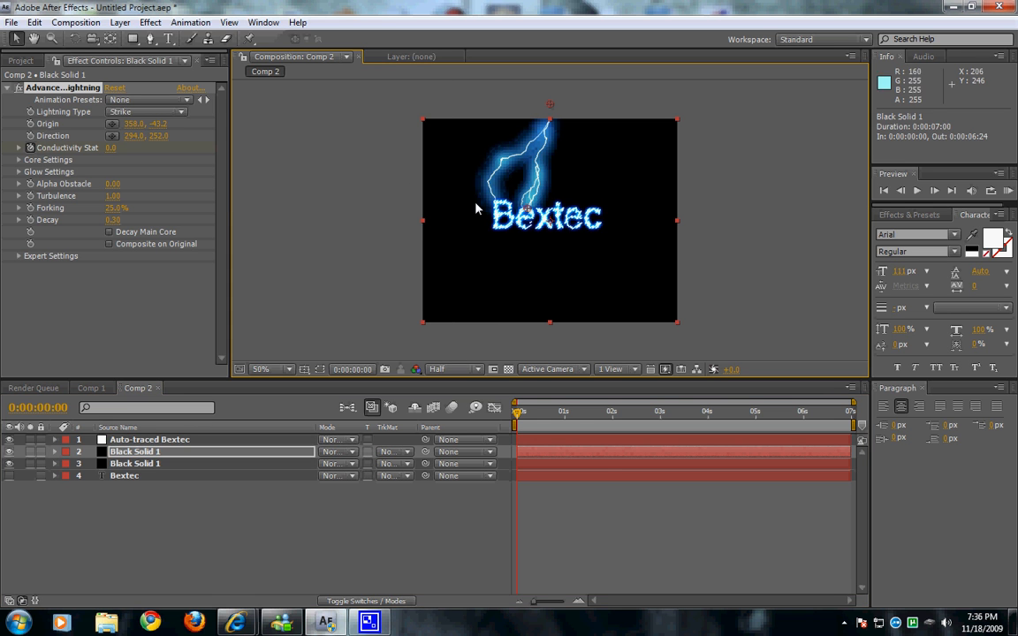
{"action": "left_click", "coordinate": [111, 122]}
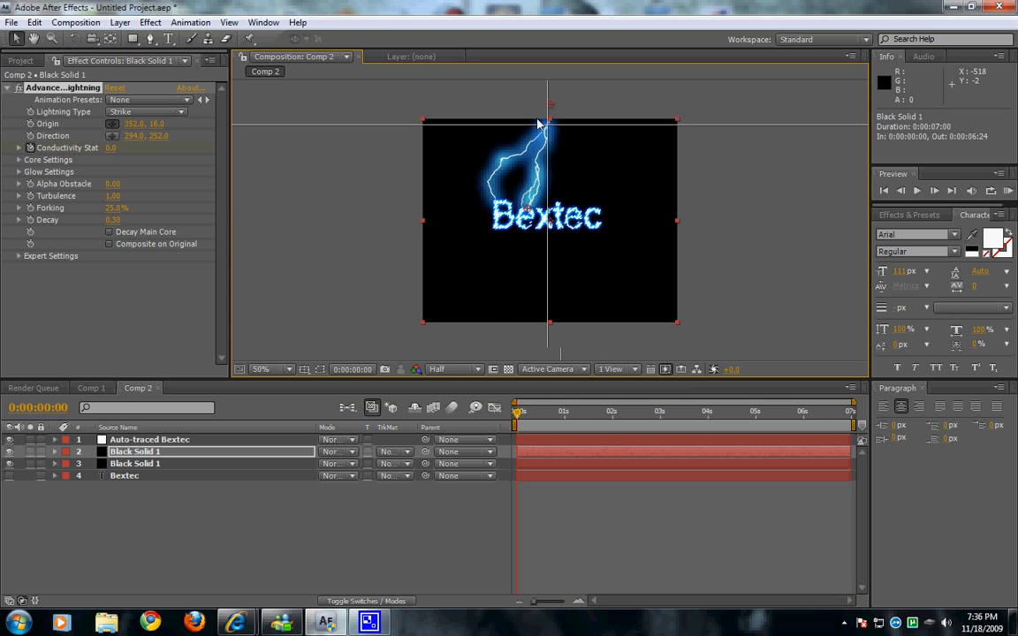
{"action": "left_click", "coordinate": [524, 108]}
{"action": "left_click_drag", "start_coordinate": [528, 109], "coordinate": [554, 113]}
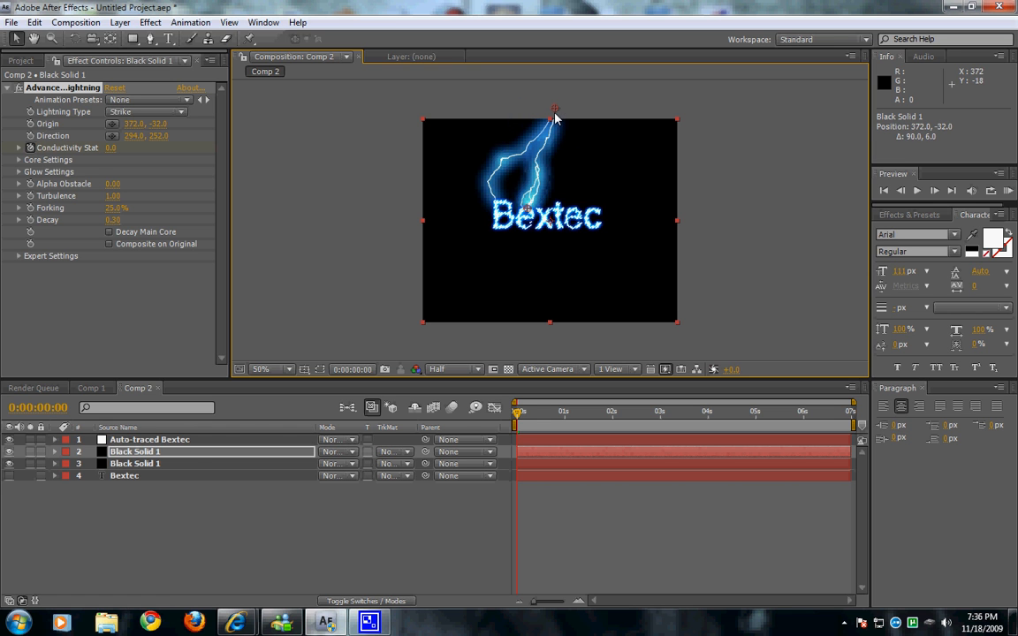
Step: Duplicate the top lightning solid and aim its bolt at the letter t, with direction about 386, 260 and origin about 394, -18
{"action": "left_click", "coordinate": [184, 455]}
{"action": "key", "text": "ctrl+d"}
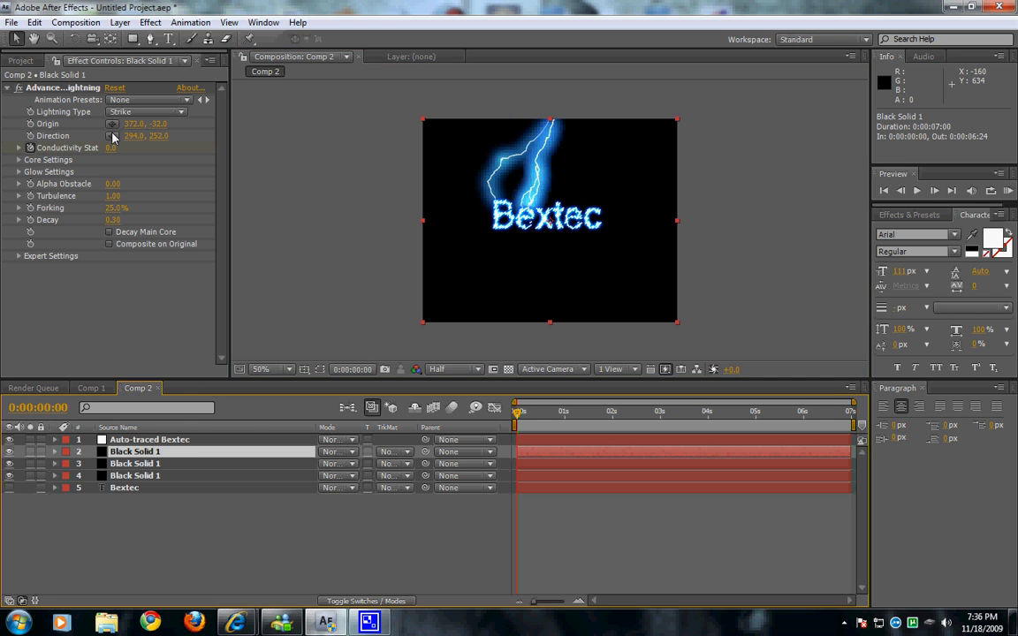
{"action": "left_click_drag", "start_coordinate": [527, 208], "coordinate": [559, 220]}
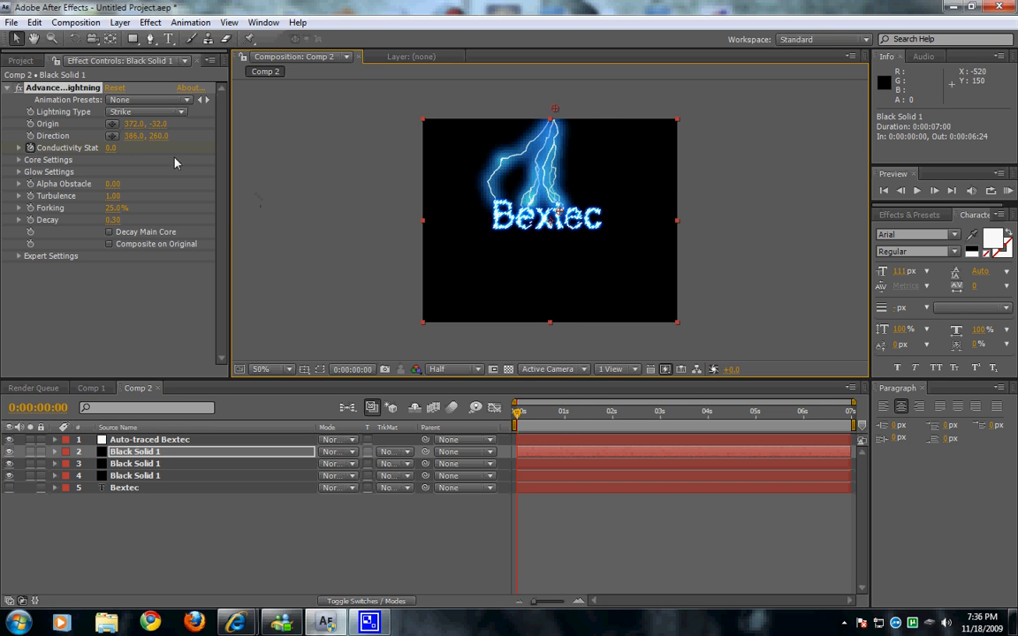
{"action": "left_click", "coordinate": [113, 125]}
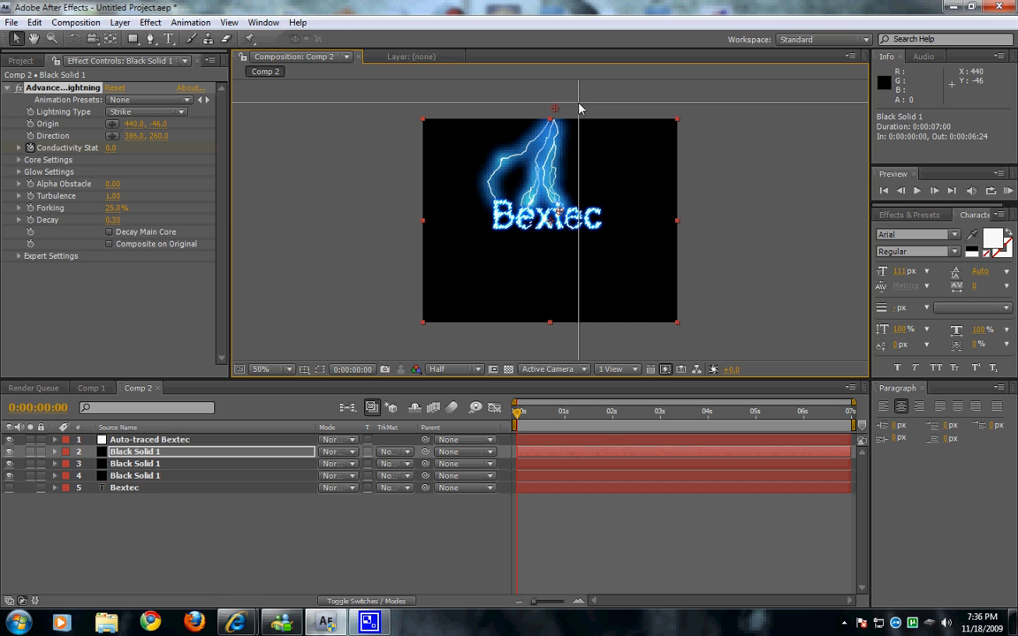
{"action": "left_click", "coordinate": [580, 103]}
{"action": "left_click_drag", "start_coordinate": [578, 104], "coordinate": [563, 115]}
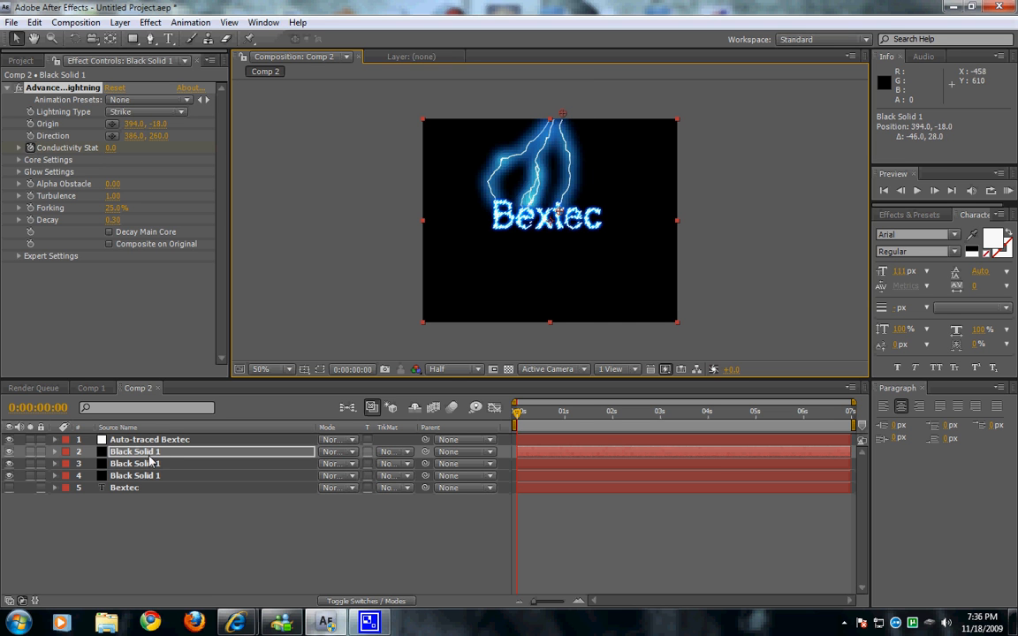
Step: Duplicate the lightning solid again and aim its bolt at the letter c, with direction about 476, 260 and origin about 418, -30
{"action": "key", "text": "ctrl+d"}
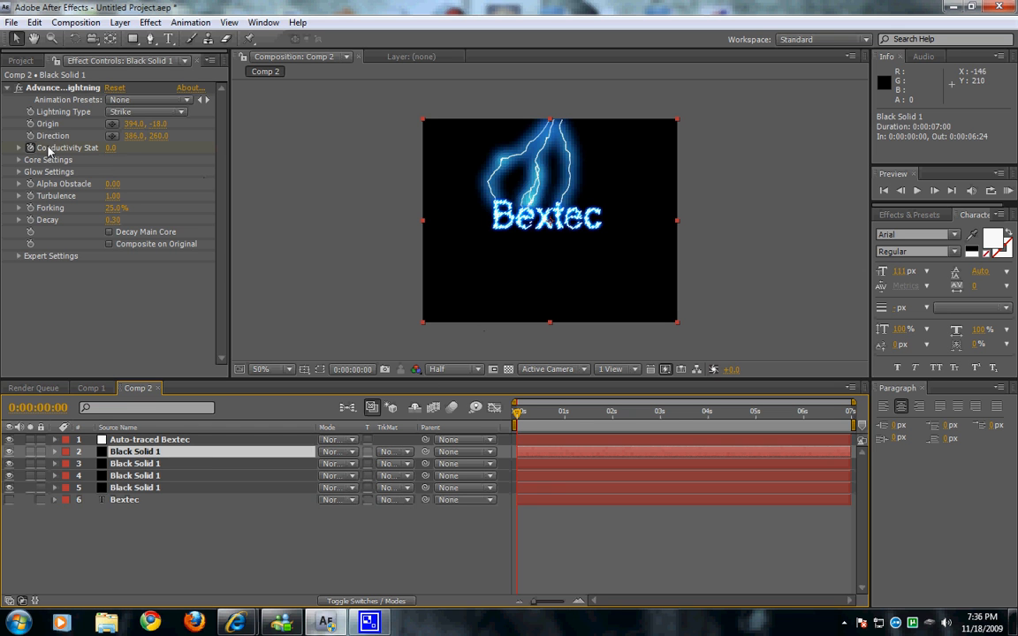
{"action": "left_click", "coordinate": [112, 136]}
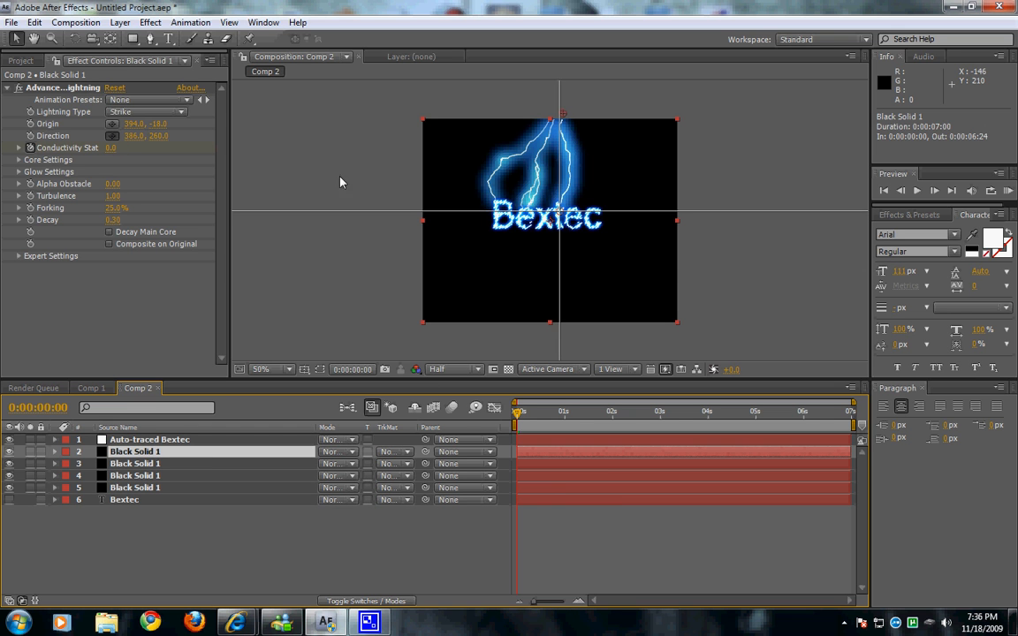
{"action": "left_click", "coordinate": [591, 215]}
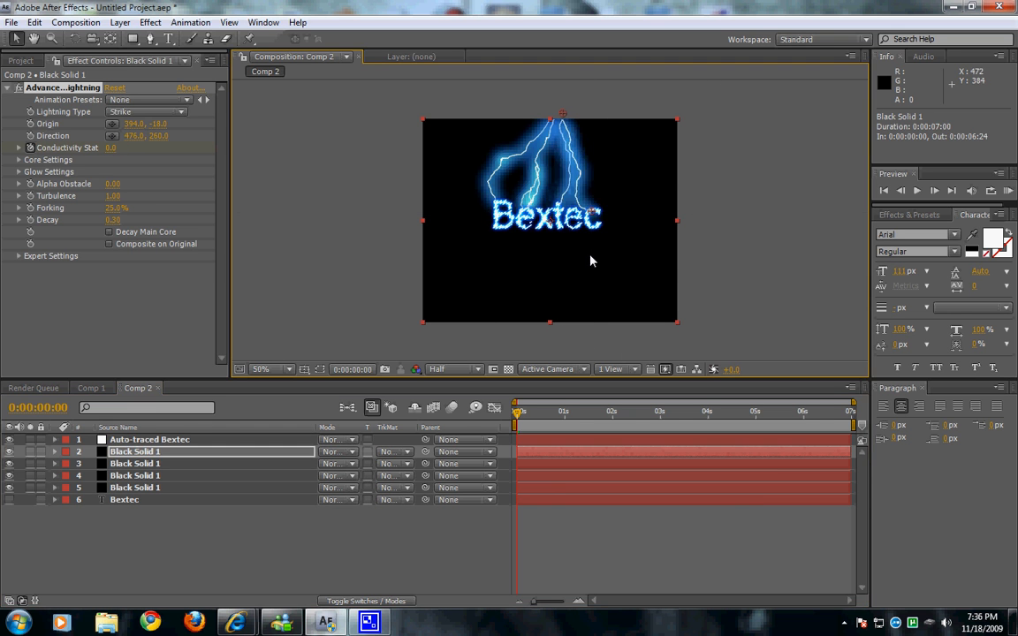
{"action": "left_click_drag", "start_coordinate": [563, 114], "coordinate": [573, 114]}
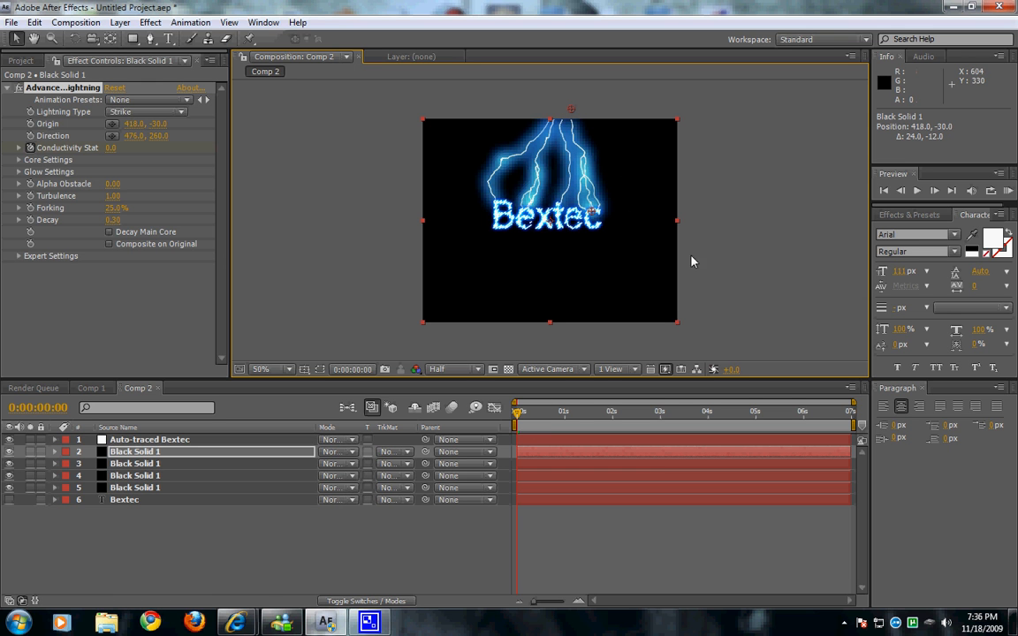
Step: Pre-compose the four Black Solid 1 layers into a new composition named Lightning, moving all attributes into it
{"action": "left_click", "coordinate": [139, 456]}
{"action": "left_click", "coordinate": [144, 491], "text": "shift"}
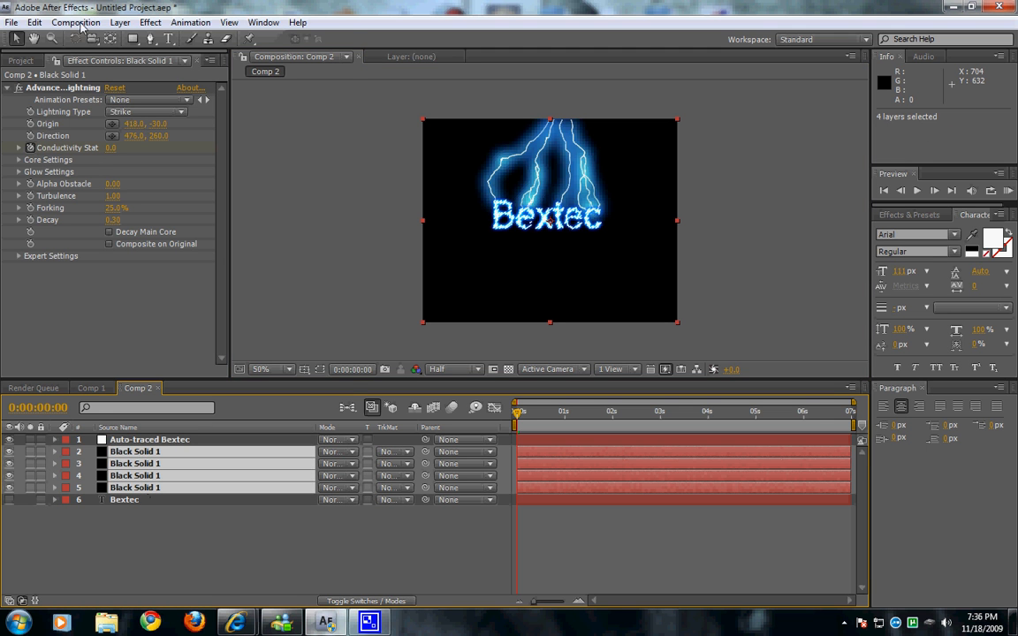
{"action": "left_click", "coordinate": [119, 23]}
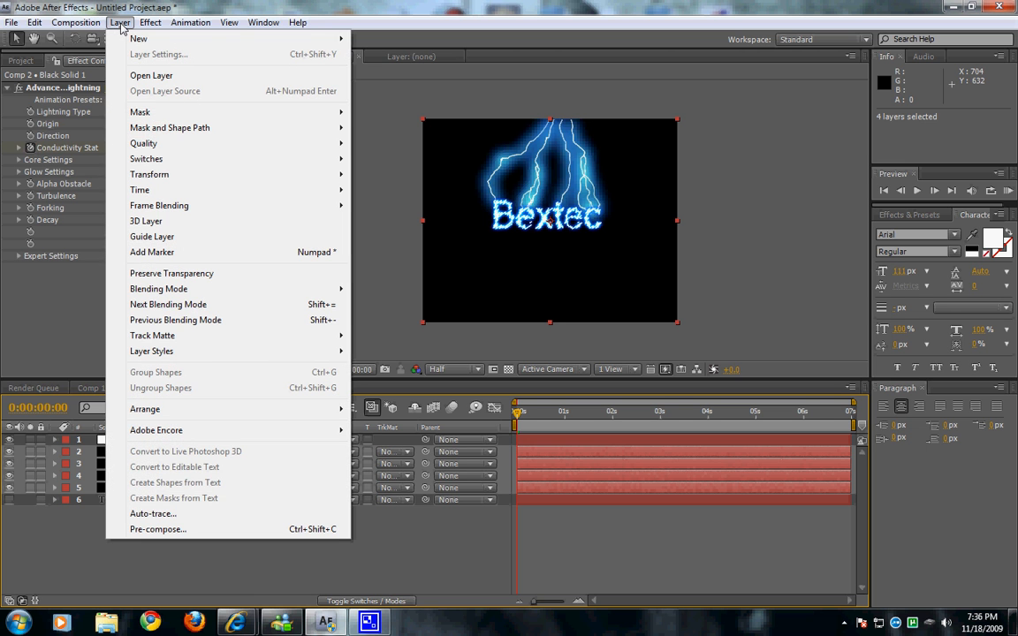
{"action": "left_click", "coordinate": [228, 528]}
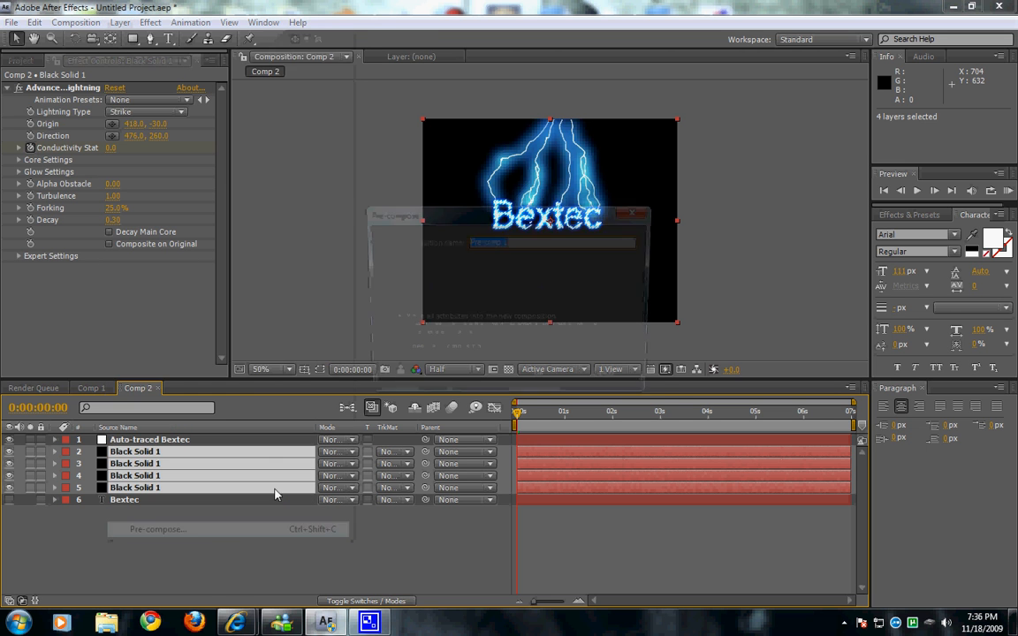
{"action": "type", "text": "Light"}
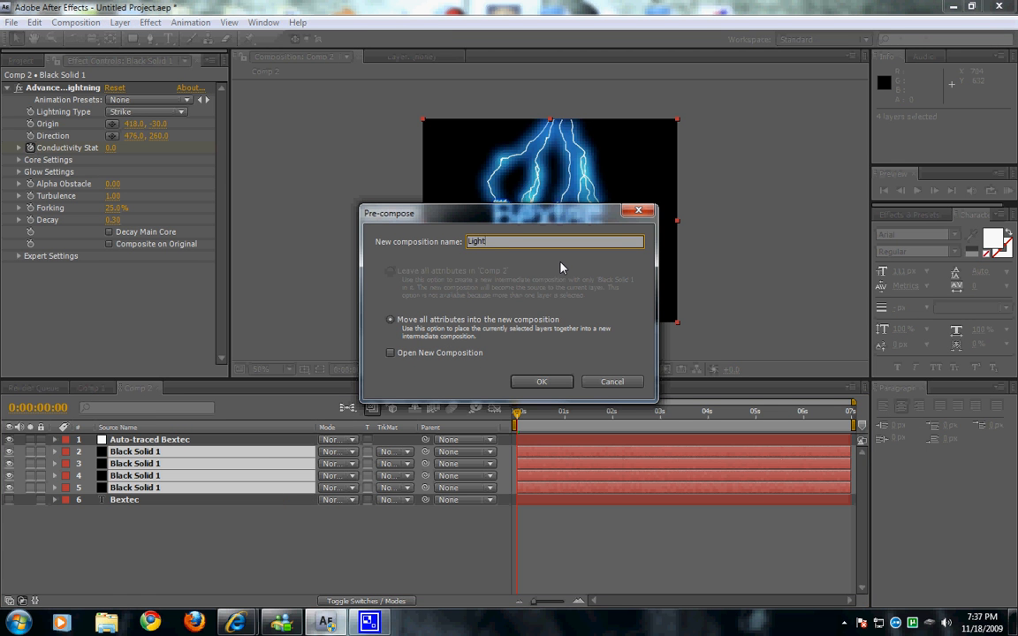
{"action": "type", "text": "ning"}
{"action": "left_click", "coordinate": [531, 382]}
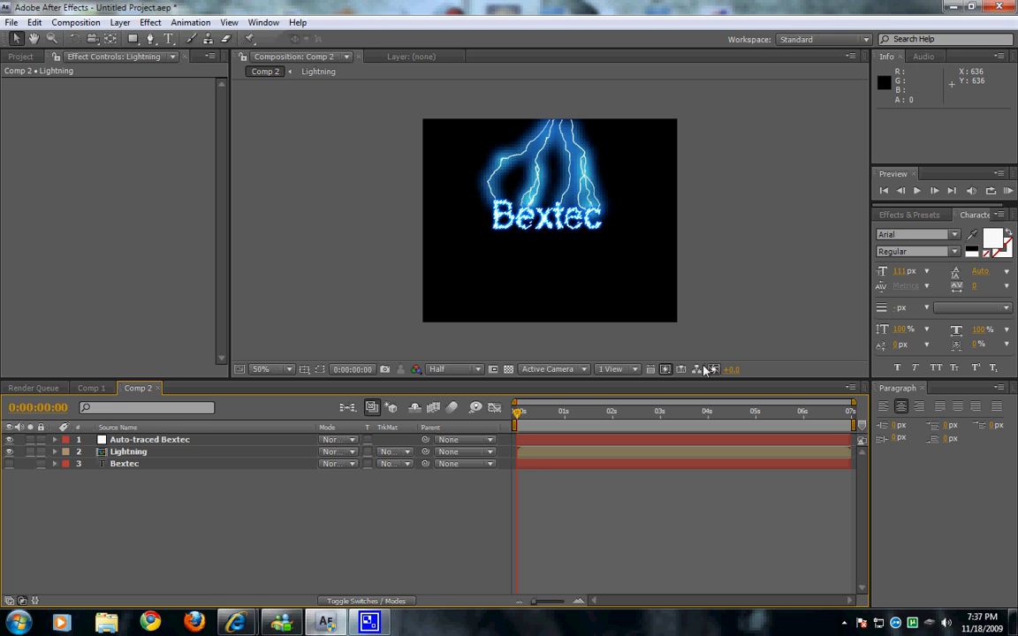
Step: Run a RAM preview of the four lightning bolts from the first frame and stop it
{"action": "left_click_drag", "start_coordinate": [520, 413], "coordinate": [439, 418]}
{"action": "key", "text": "KP_0"}
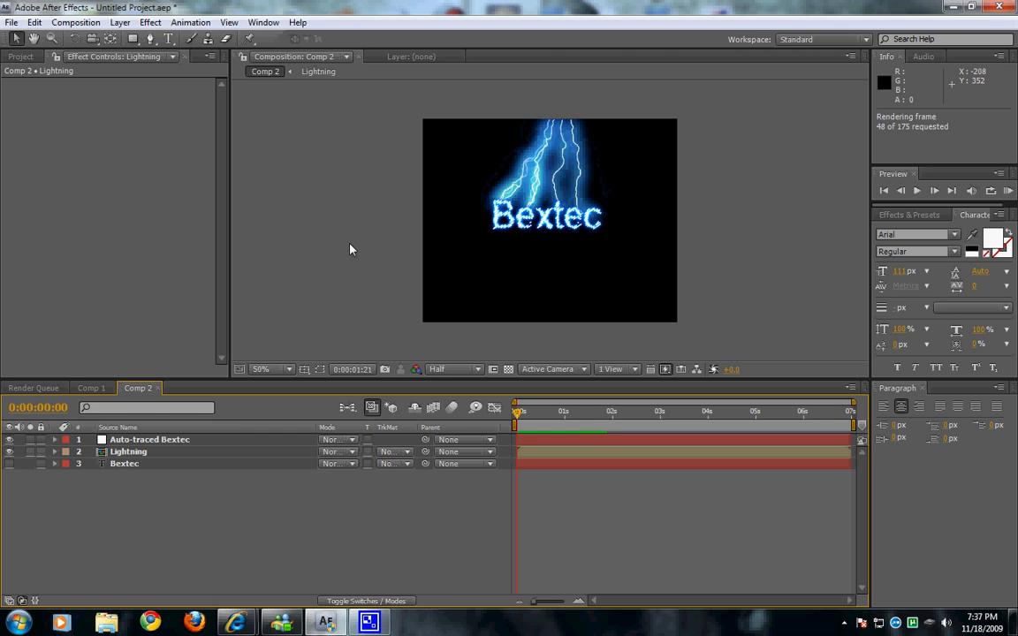
{"action": "key", "text": "space"}
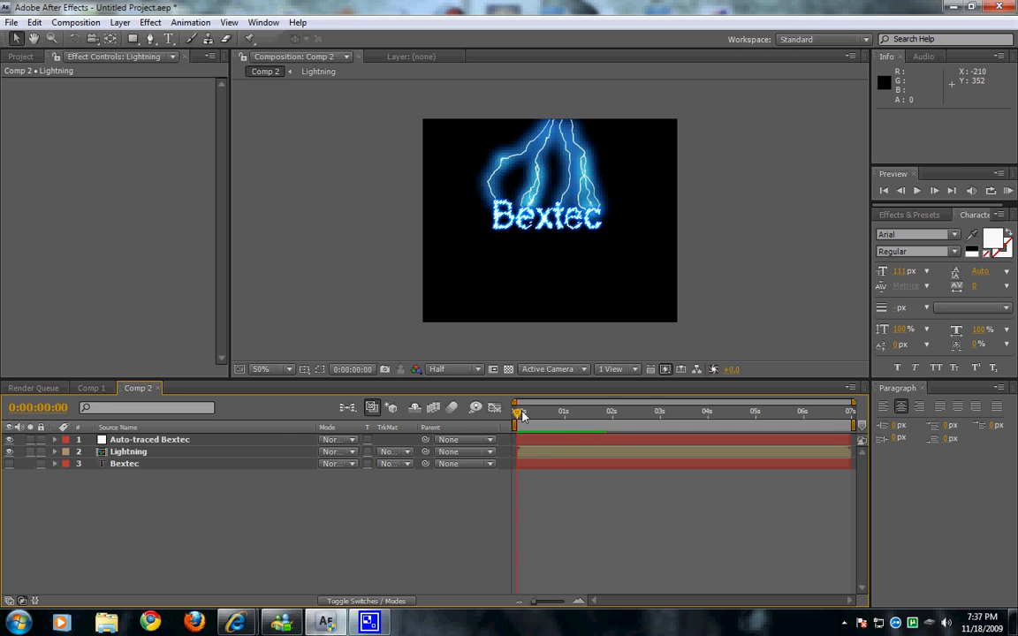
Step: Split the Auto-traced Bextec and Lightning layers at 0:00:02:01 and delete the parts after the split
{"action": "left_click_drag", "start_coordinate": [522, 415], "coordinate": [616, 459]}
{"action": "left_click", "coordinate": [179, 440]}
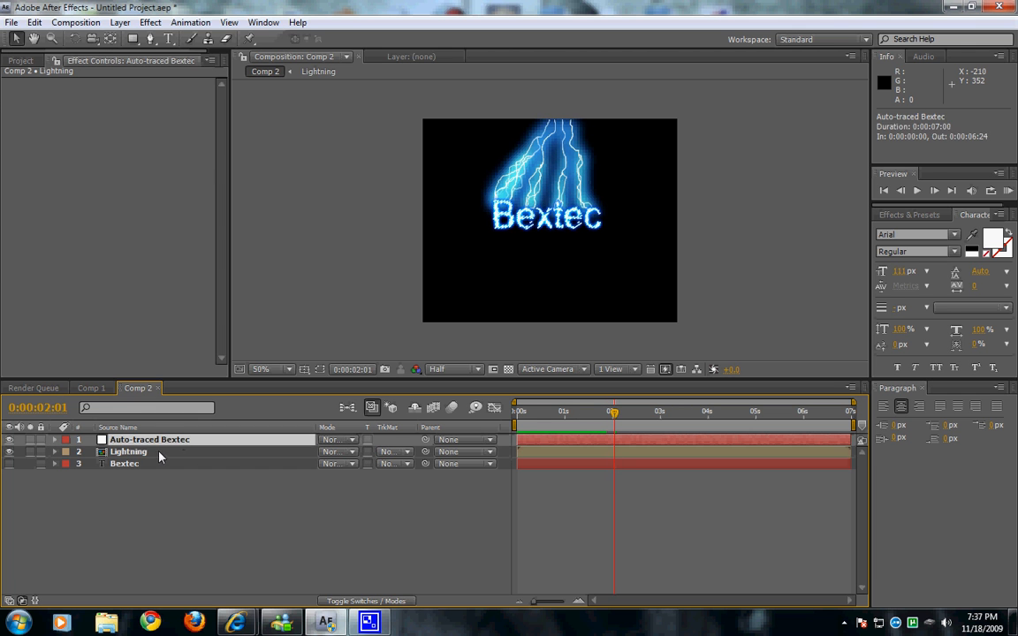
{"action": "left_click", "coordinate": [159, 452], "text": "shift"}
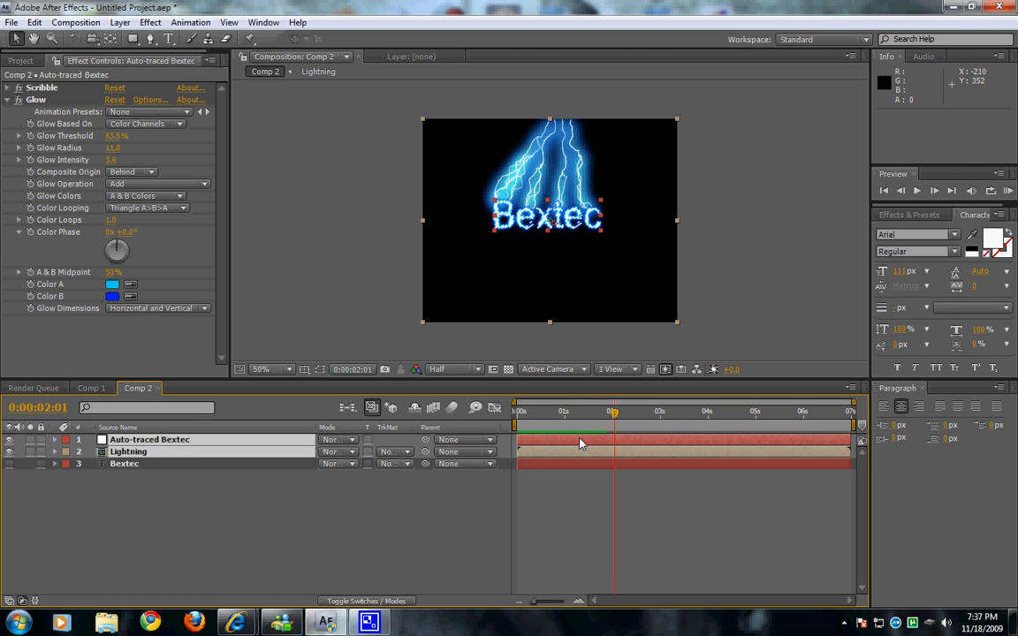
{"action": "key", "text": "ctrl+shift+d"}
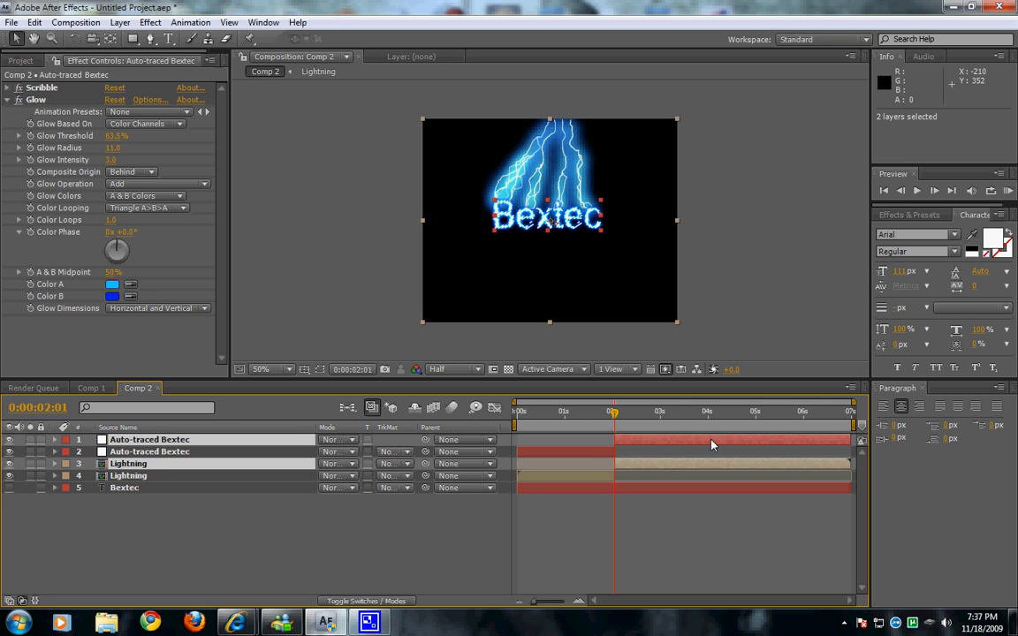
{"action": "key", "text": "Delete"}
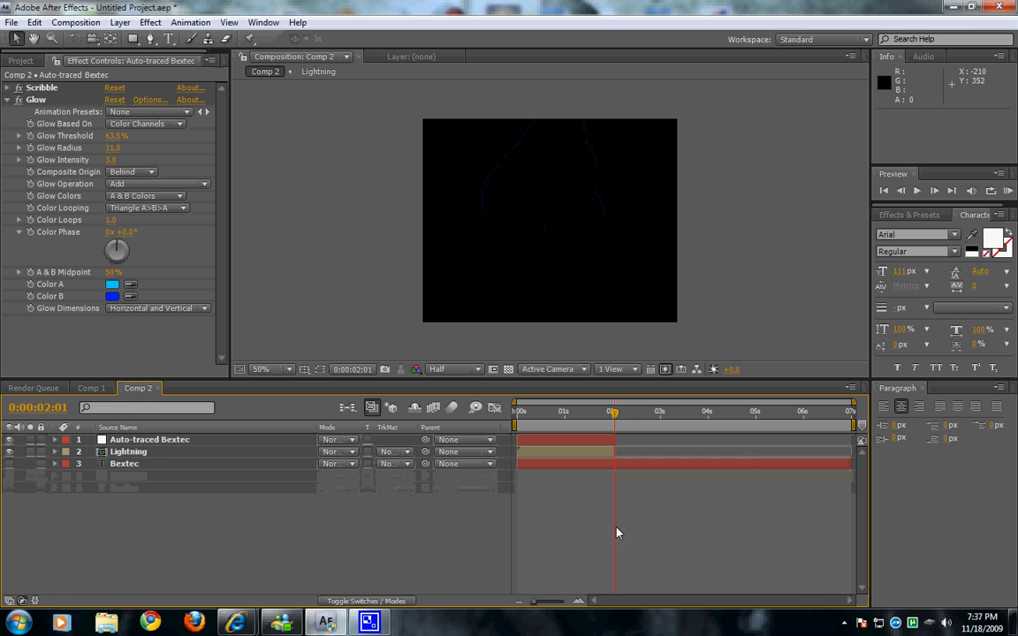
Step: Split the Bextec text layer at 0:00:02:01, delete its first part and make the remaining part visible
{"action": "left_click", "coordinate": [530, 466]}
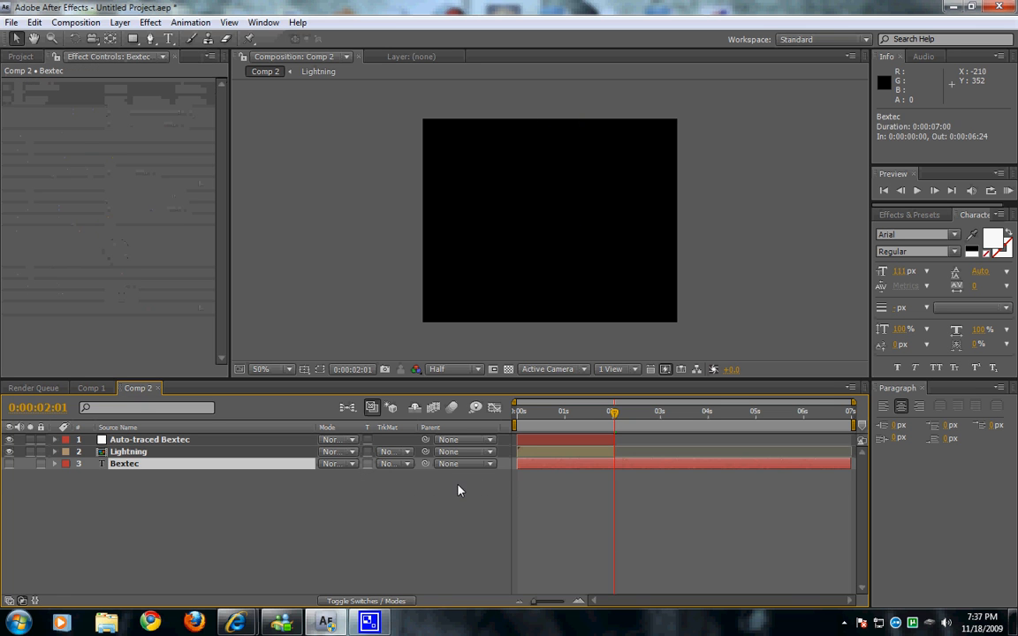
{"action": "key", "text": "ctrl+shift+d"}
{"action": "left_click", "coordinate": [581, 481]}
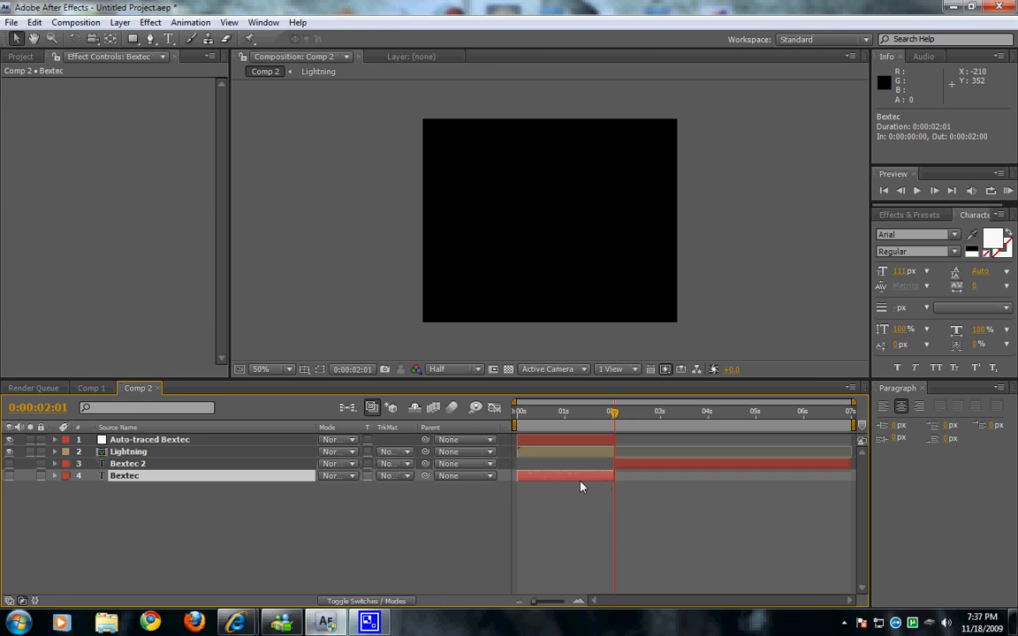
{"action": "key", "text": "Delete"}
{"action": "left_click", "coordinate": [9, 463]}
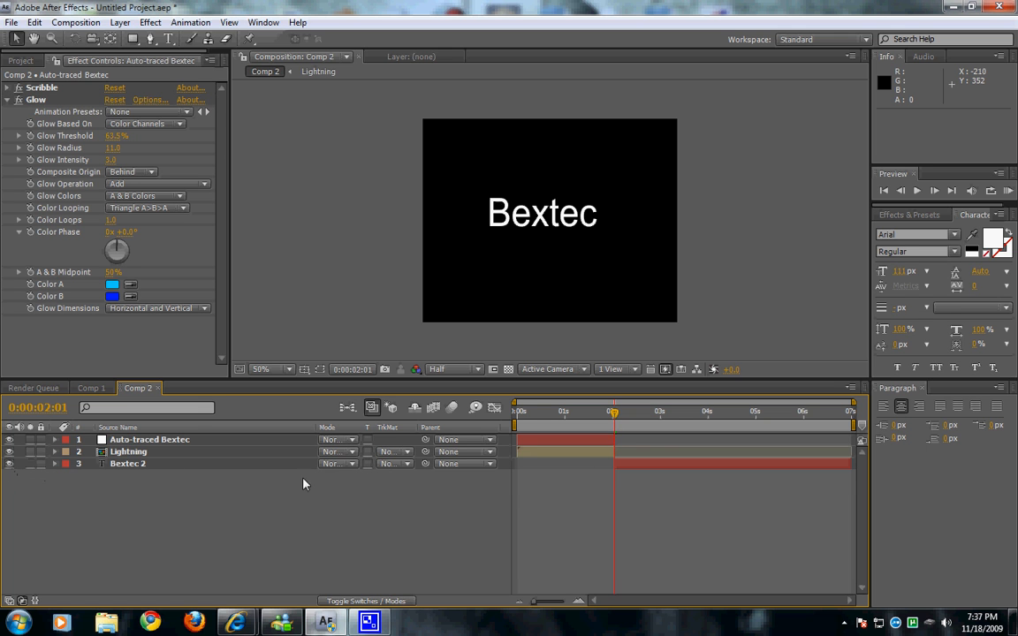
{"action": "left_click_drag", "start_coordinate": [605, 417], "coordinate": [623, 436]}
{"action": "left_click", "coordinate": [643, 464]}
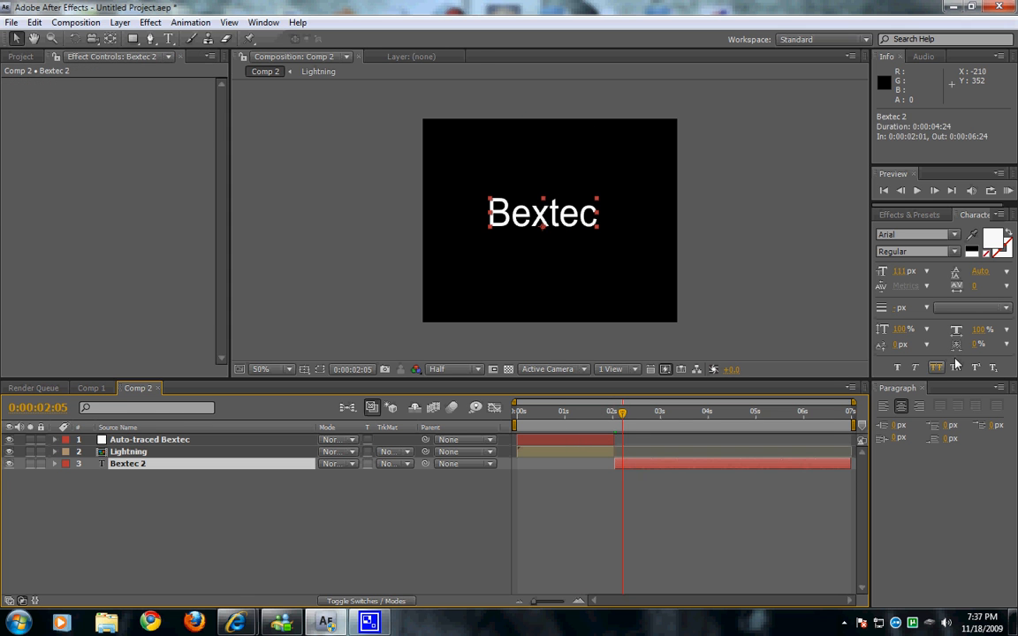
{"action": "left_click", "coordinate": [992, 240]}
{"action": "left_click_drag", "start_coordinate": [682, 358], "coordinate": [691, 380]}
{"action": "left_click", "coordinate": [822, 321]}
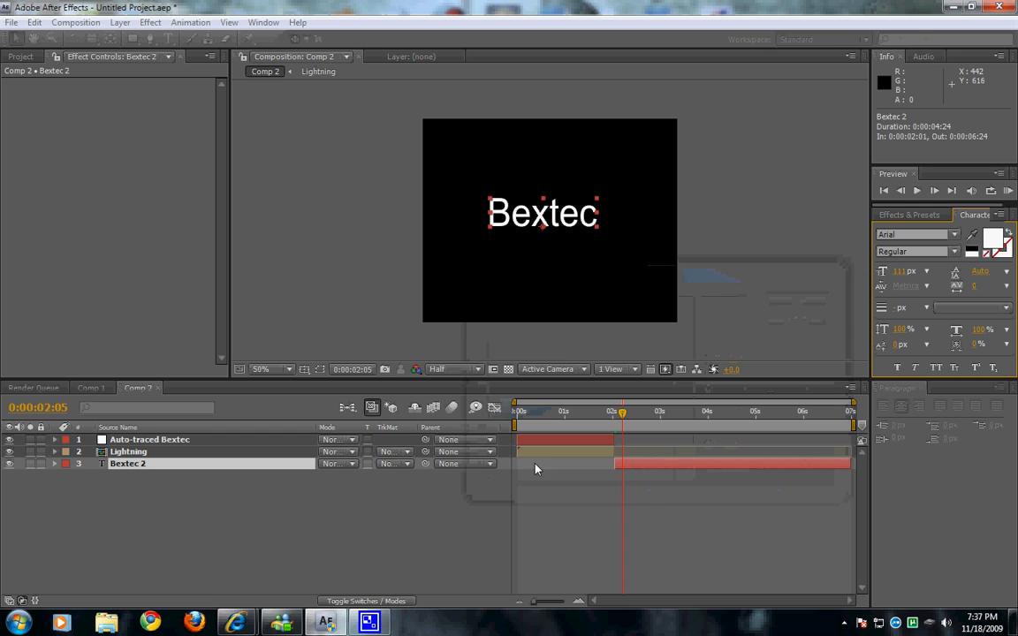
Step: Copy the Glow effect from the Auto-traced Bextec layer onto the Bextec 2 text layer
{"action": "left_click", "coordinate": [296, 440]}
{"action": "left_click", "coordinate": [36, 101]}
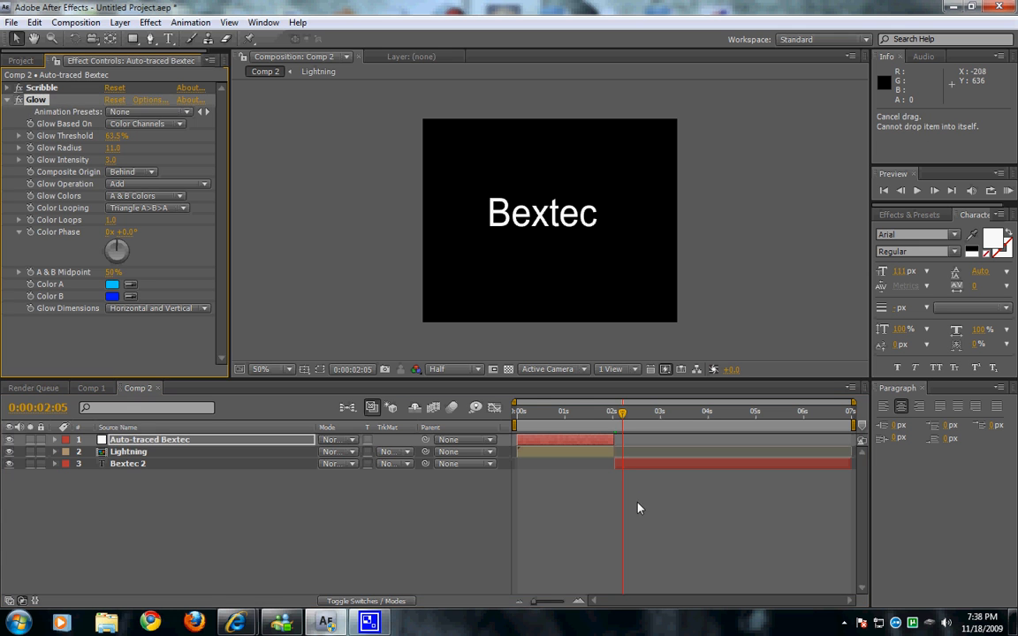
{"action": "left_click", "coordinate": [635, 472]}
{"action": "key", "text": "ctrl+v"}
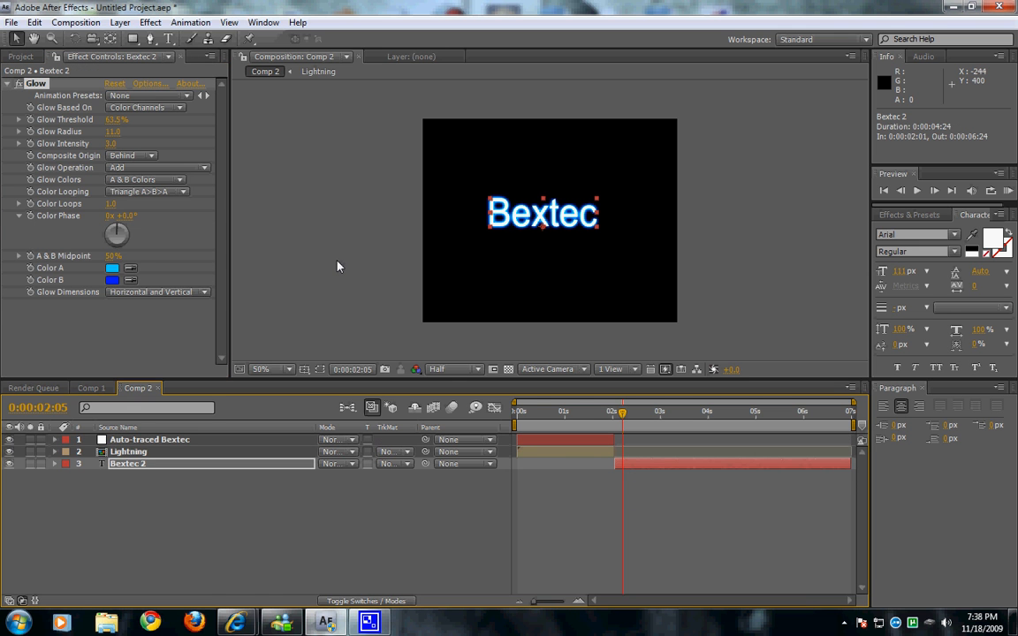
Step: Extend the end of the Auto-traced Bextec layer to 0:00:02:11 so that it overlaps the Bextec 2 layer
{"action": "left_click", "coordinate": [555, 451]}
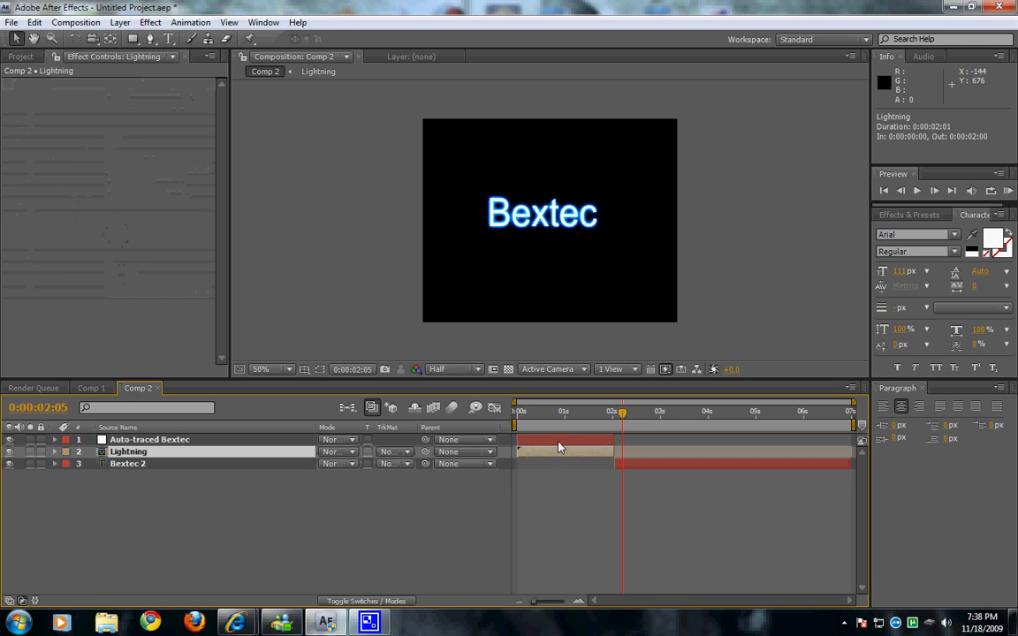
{"action": "left_click", "coordinate": [616, 412]}
{"action": "mouse_move", "coordinate": [608, 428]}
{"action": "left_mouse_down"}
{"action": "mouse_move", "coordinate": [574, 429]}
{"action": "mouse_move", "coordinate": [620, 415]}
{"action": "left_mouse_up"}
{"action": "left_click", "coordinate": [611, 414]}
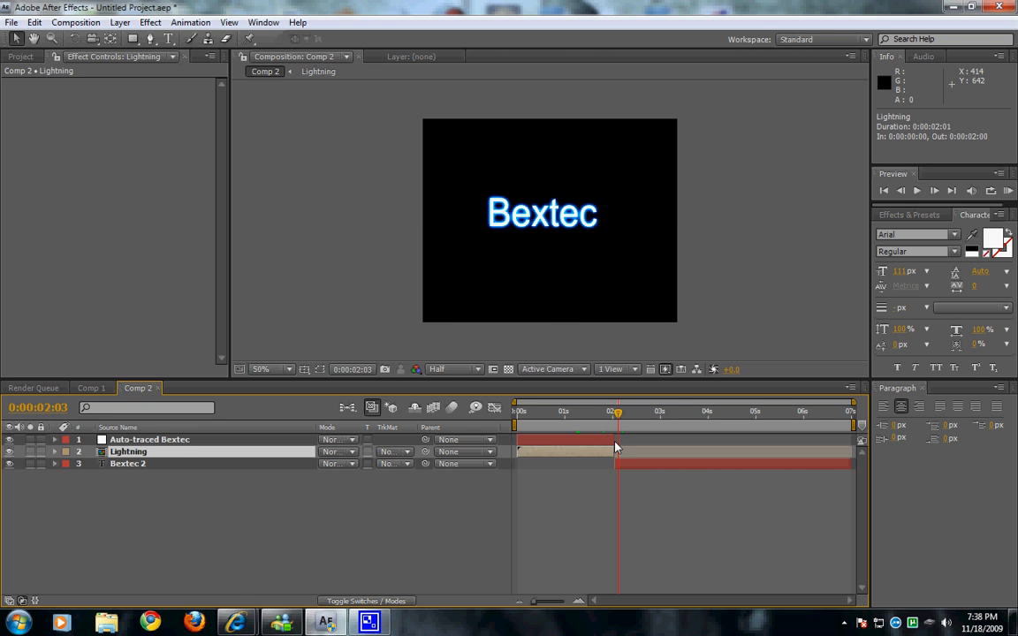
{"action": "left_click_drag", "start_coordinate": [615, 446], "coordinate": [633, 445]}
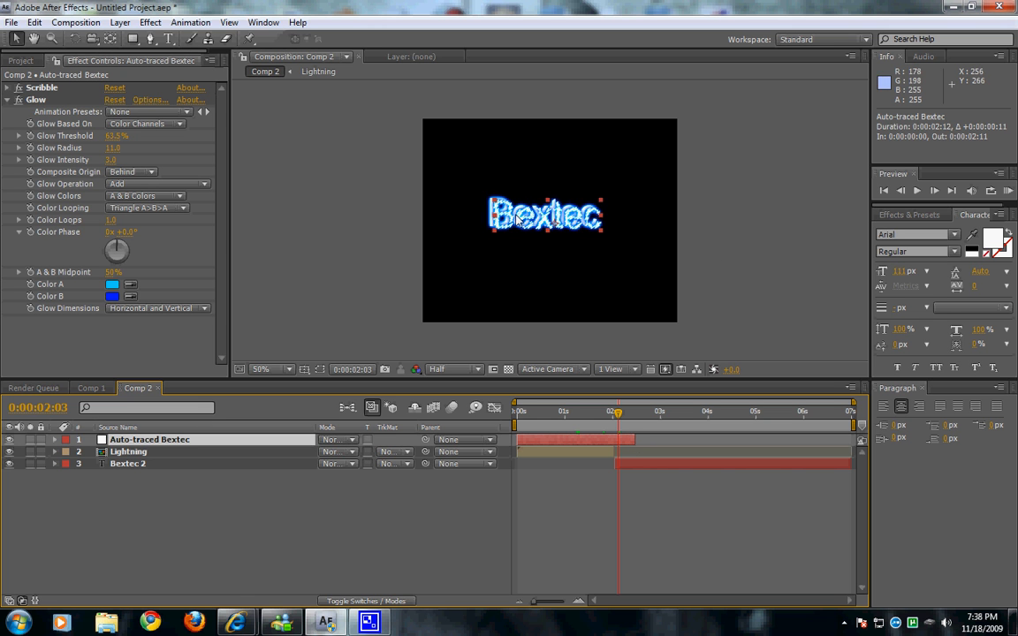
Step: Move the Bextec 2 text to position 350, 310 to line it up with the scribbled text
{"action": "left_click_drag", "start_coordinate": [517, 219], "coordinate": [513, 217]}
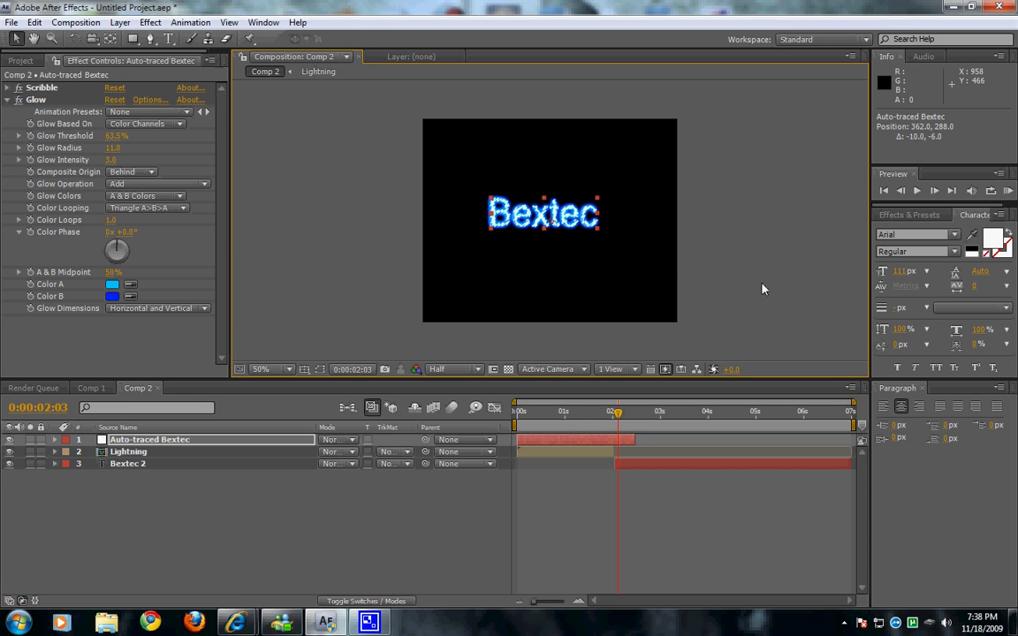
{"action": "key", "text": "ctrl+z"}
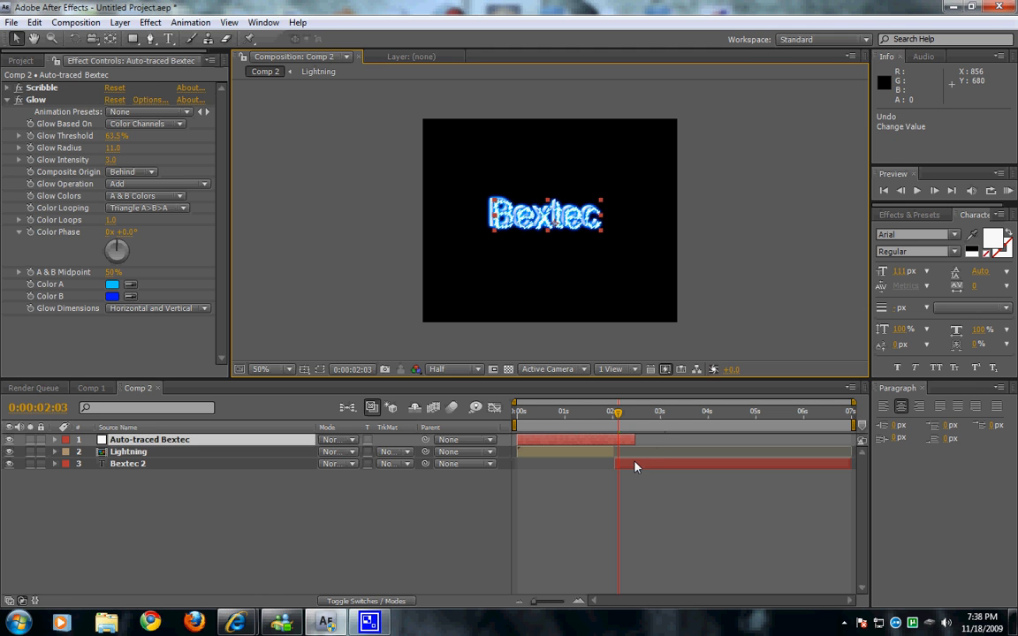
{"action": "left_click", "coordinate": [634, 467]}
{"action": "left_click_drag", "start_coordinate": [512, 219], "coordinate": [517, 223]}
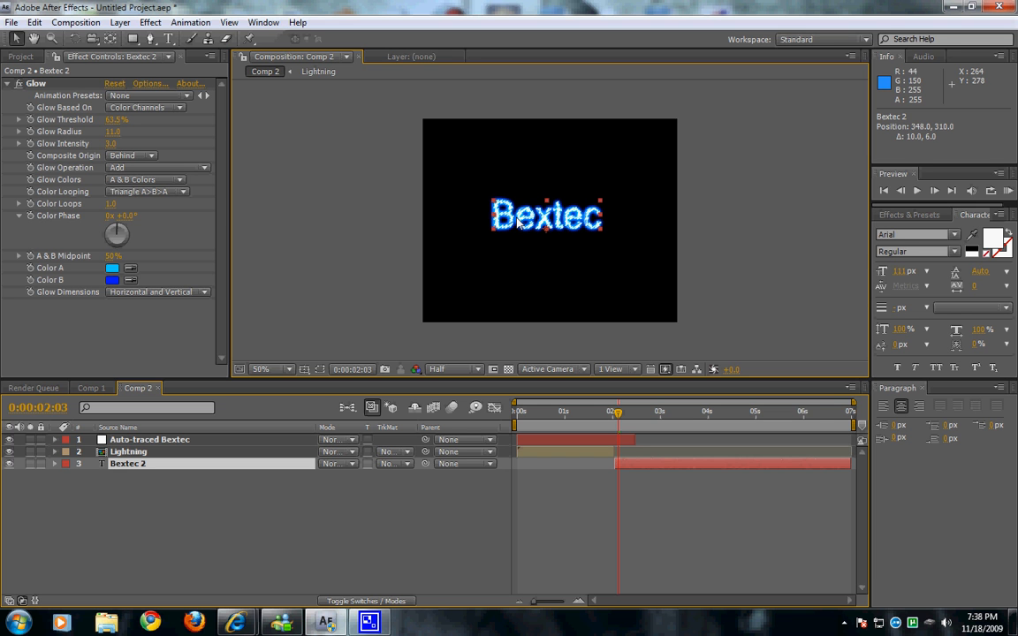
{"action": "left_click_drag", "start_coordinate": [517, 222], "coordinate": [520, 223]}
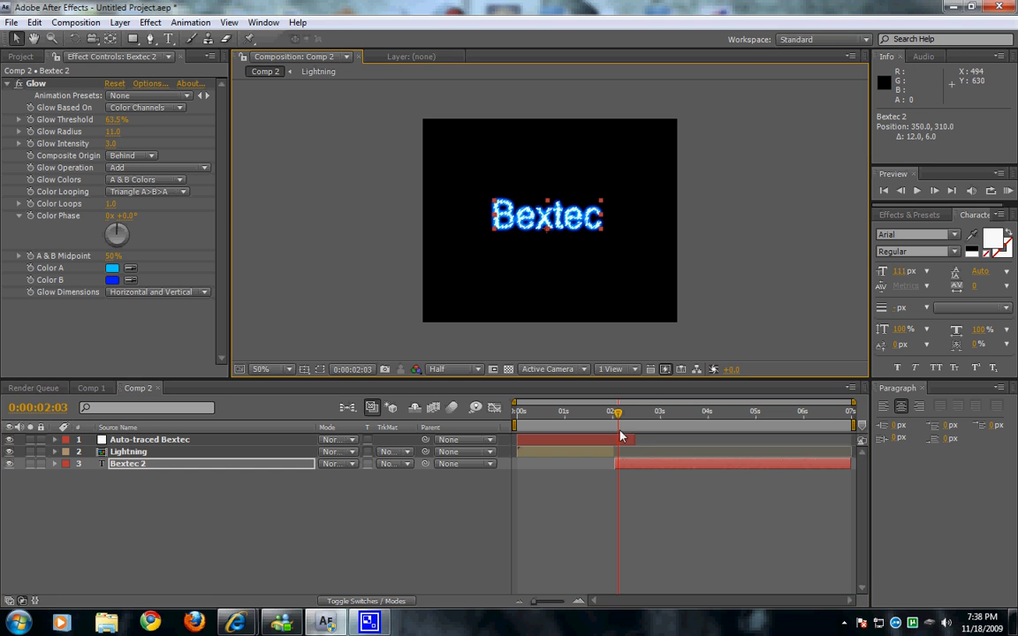
Step: Trim the Auto-traced Bextec layer so it ends where the Bextec 2 layer starts, and go to 0:00:02:10
{"action": "left_click", "coordinate": [619, 441]}
{"action": "mouse_move", "coordinate": [620, 444]}
{"action": "left_mouse_down"}
{"action": "mouse_move", "coordinate": [604, 421]}
{"action": "mouse_move", "coordinate": [613, 421]}
{"action": "mouse_move", "coordinate": [594, 423]}
{"action": "mouse_move", "coordinate": [632, 420]}
{"action": "left_mouse_up"}
{"action": "left_click", "coordinate": [691, 356]}
Step: Apply the CC Pixel Polly simulation effect to the Bextec 2 layer and check it at 0:00:02:02
{"action": "left_click", "coordinate": [128, 463]}
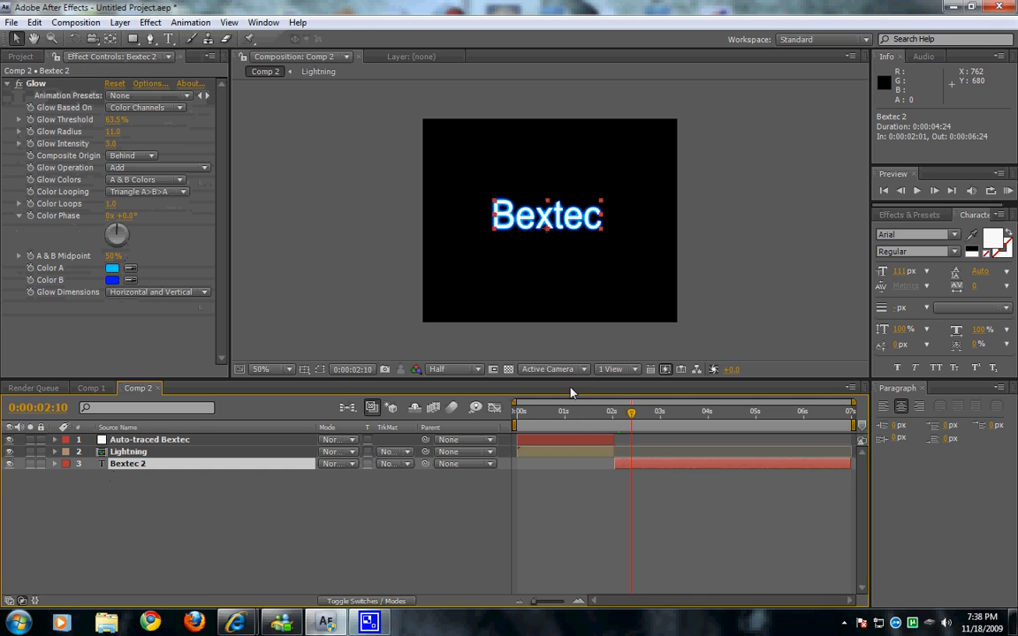
{"action": "left_click", "coordinate": [150, 22]}
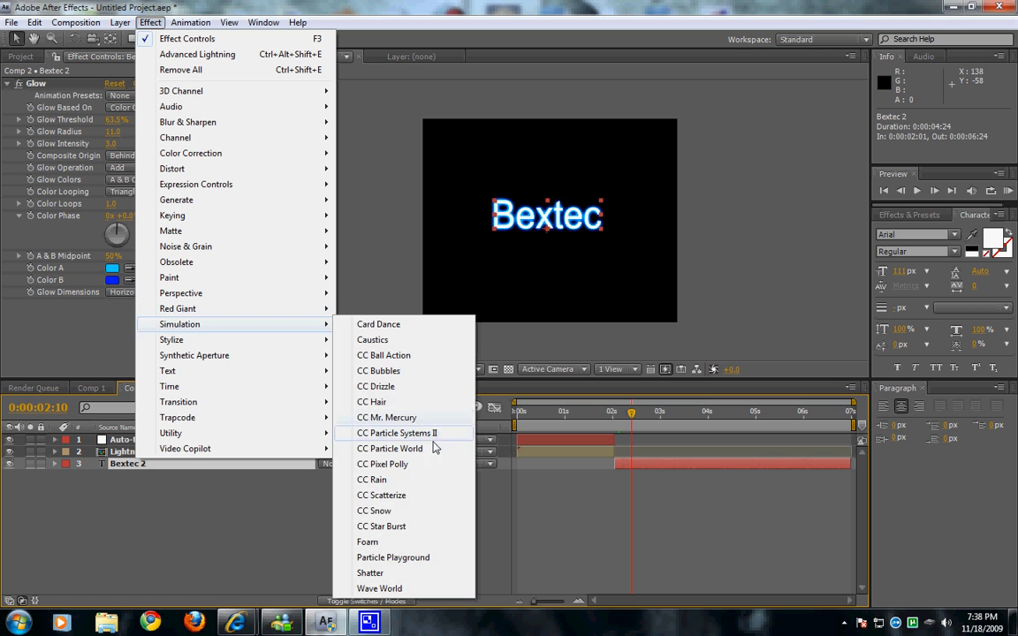
{"action": "left_click", "coordinate": [375, 466]}
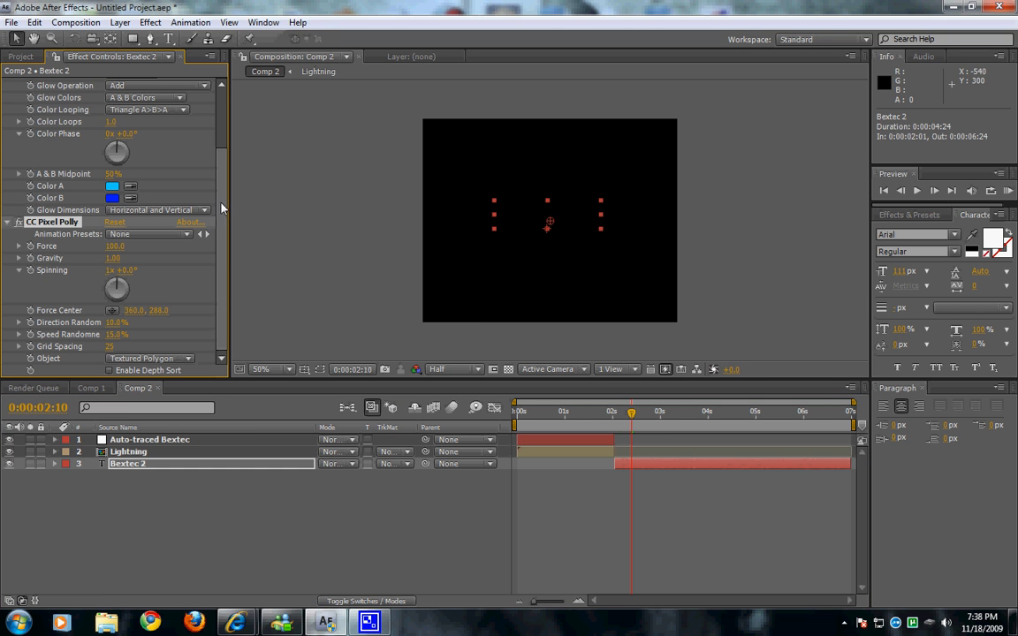
{"action": "scroll", "coordinate": [191, 194], "scroll_direction": "up", "scroll_amount": 3}
{"action": "left_click", "coordinate": [8, 83]}
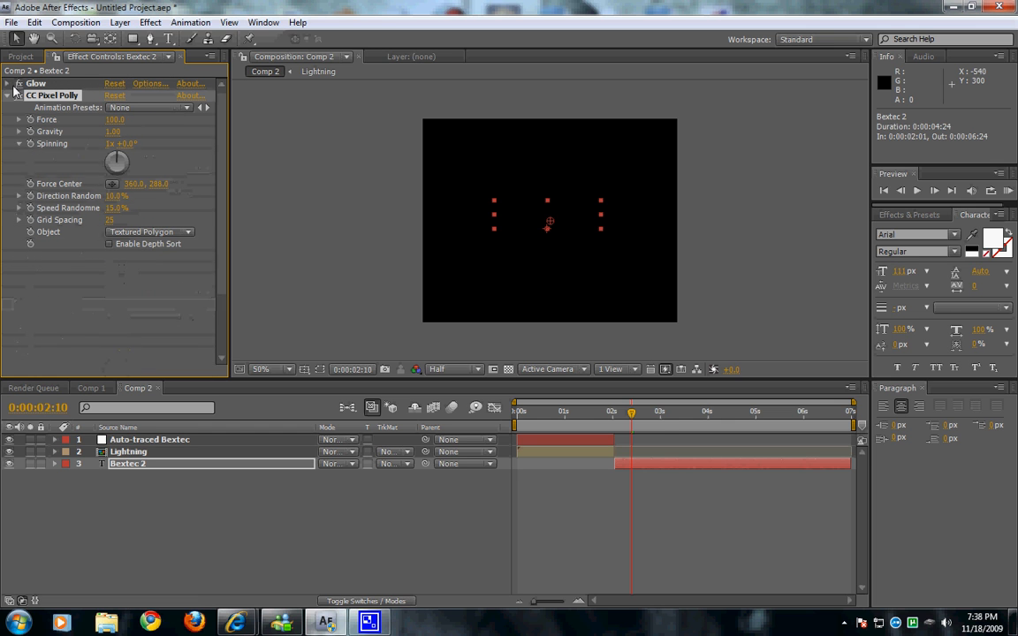
{"action": "left_click_drag", "start_coordinate": [615, 418], "coordinate": [616, 418]}
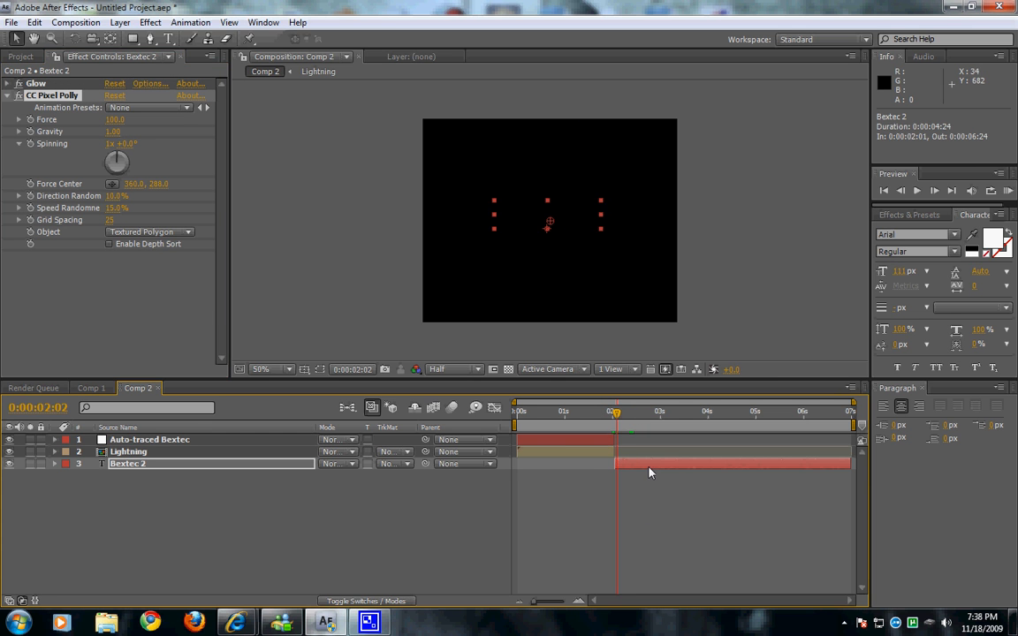
Step: Undo the Pixel Polly effect, the retiming of the scribbled layer, the text move and the pasted Glow
{"action": "key", "text": "ctrl+z"}
{"action": "key", "text": "ctrl+z"}
{"action": "key", "text": "ctrl+z"}
{"action": "key", "text": "ctrl+z"}
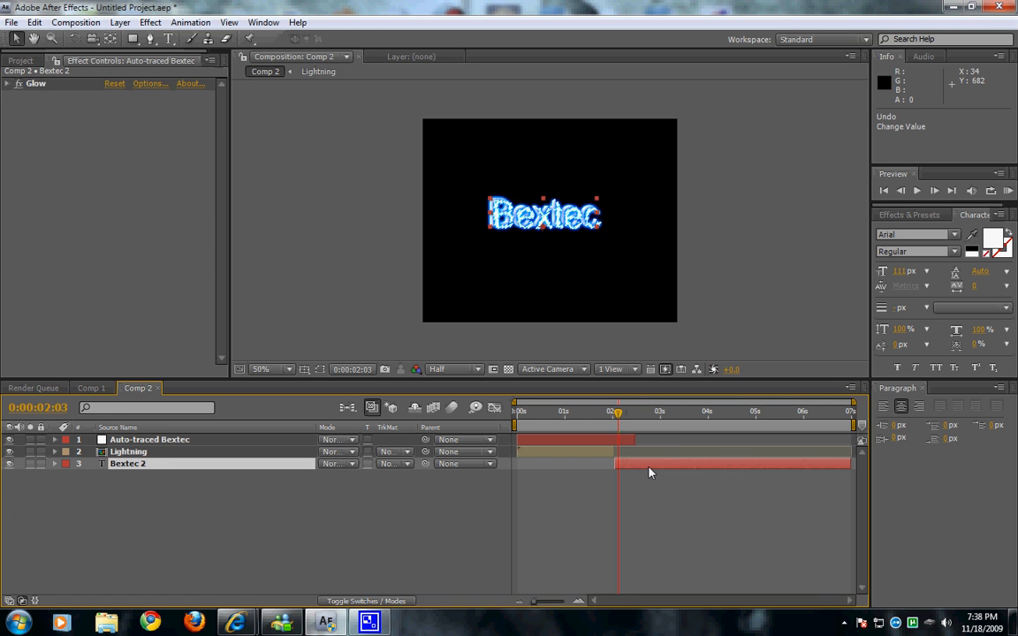
{"action": "key", "text": "ctrl+z"}
{"action": "key", "text": "ctrl+z"}
{"action": "key", "text": "ctrl+z"}
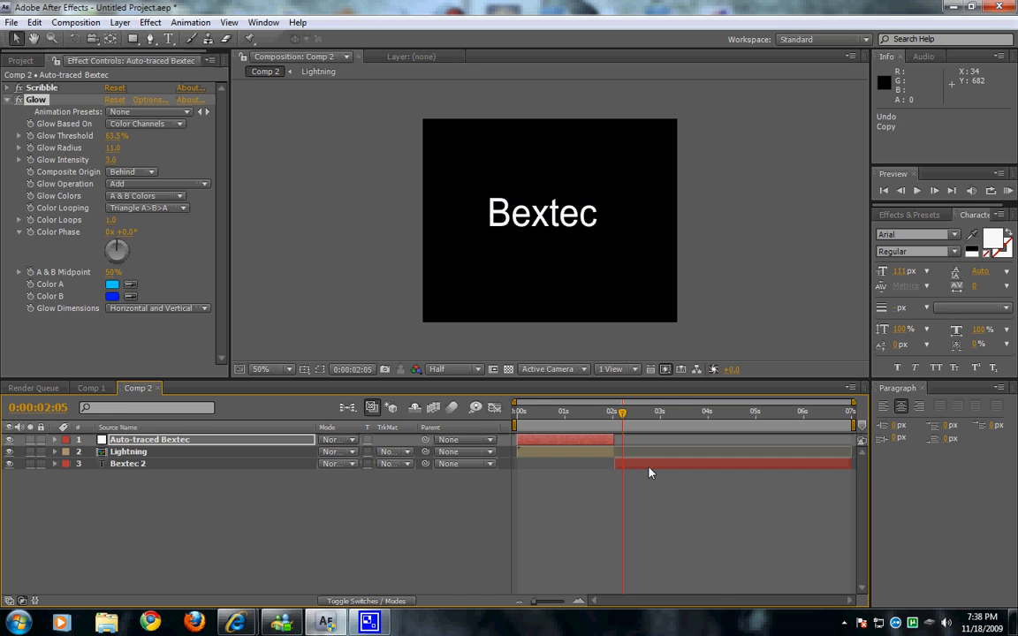
{"action": "key", "text": "ctrl+z"}
Step: Undo the Bextec text layer's visibility change, part deletion and split to restore it as one full-length layer
{"action": "key", "text": "ctrl+z"}
{"action": "key", "text": "ctrl+z"}
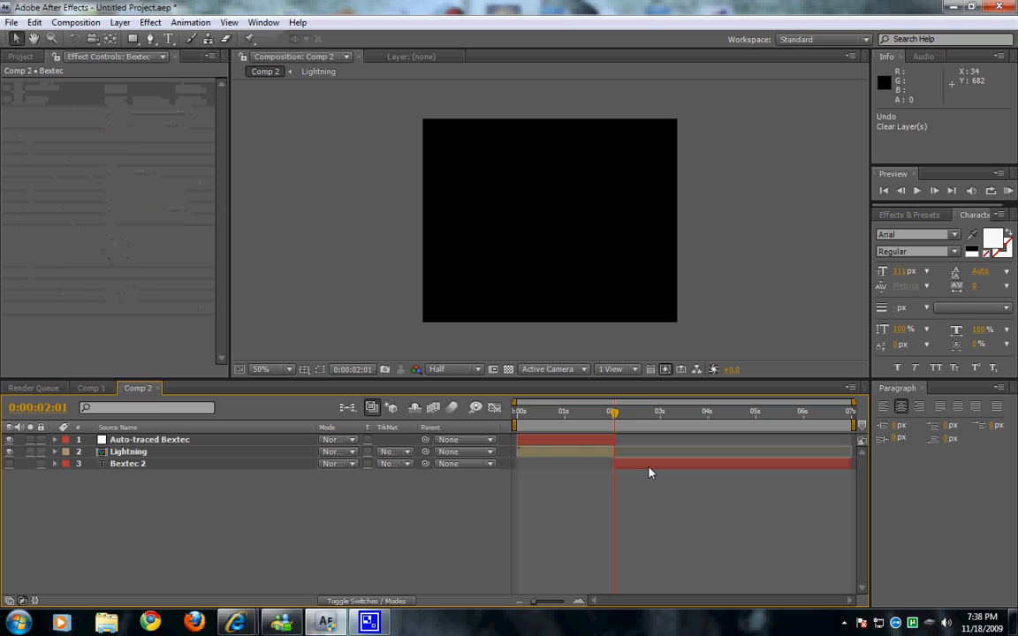
{"action": "key", "text": "ctrl+z"}
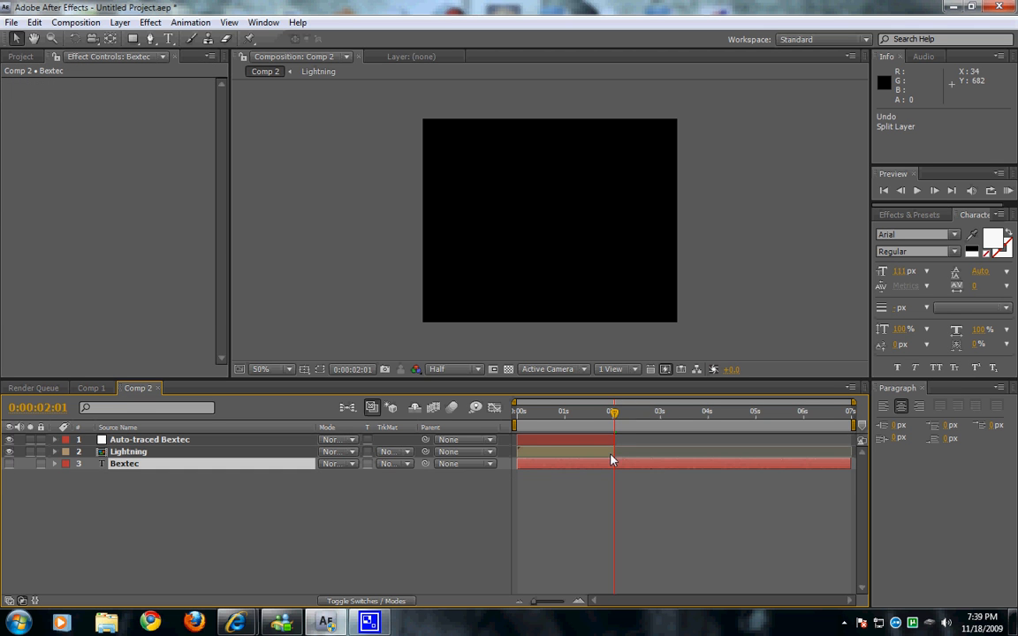
Step: Retime the Bextec text layer to run from 0:00:02:01 to 0:00:07:00
{"action": "left_click_drag", "start_coordinate": [848, 466], "coordinate": [792, 479]}
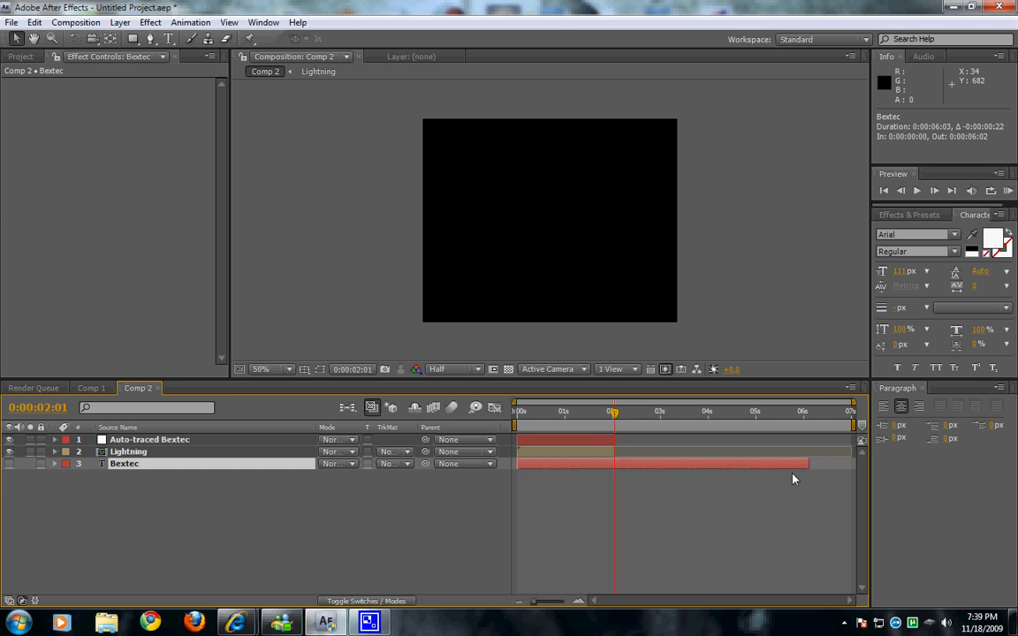
{"action": "left_click_drag", "start_coordinate": [650, 466], "coordinate": [747, 469]}
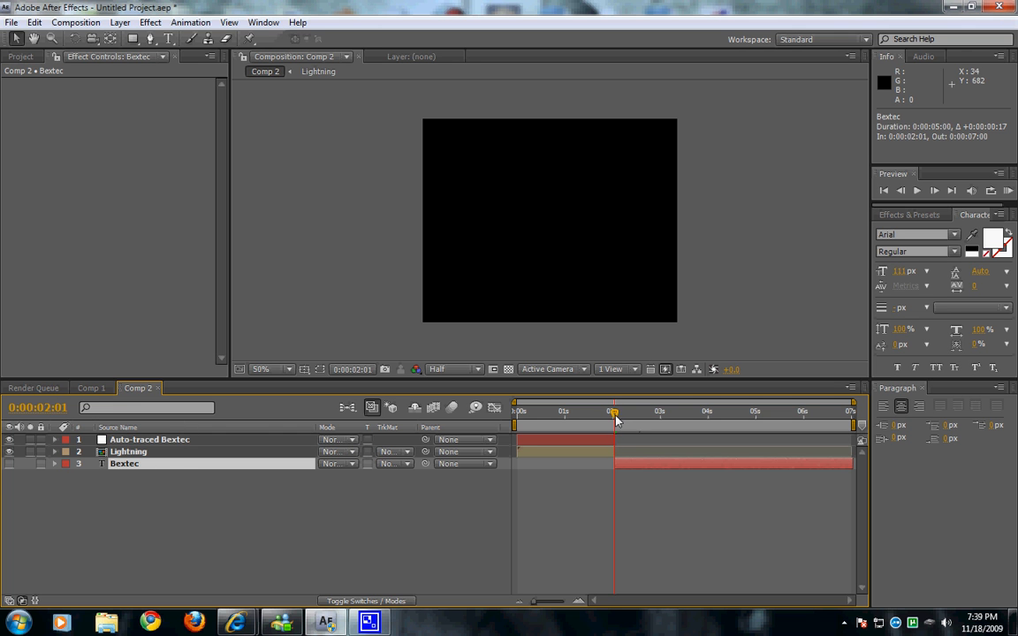
{"action": "left_click_drag", "start_coordinate": [615, 414], "coordinate": [602, 414]}
Step: Copy the Glow effect from the Auto-traced Bextec layer onto the Bextec text layer
{"action": "left_click", "coordinate": [177, 442]}
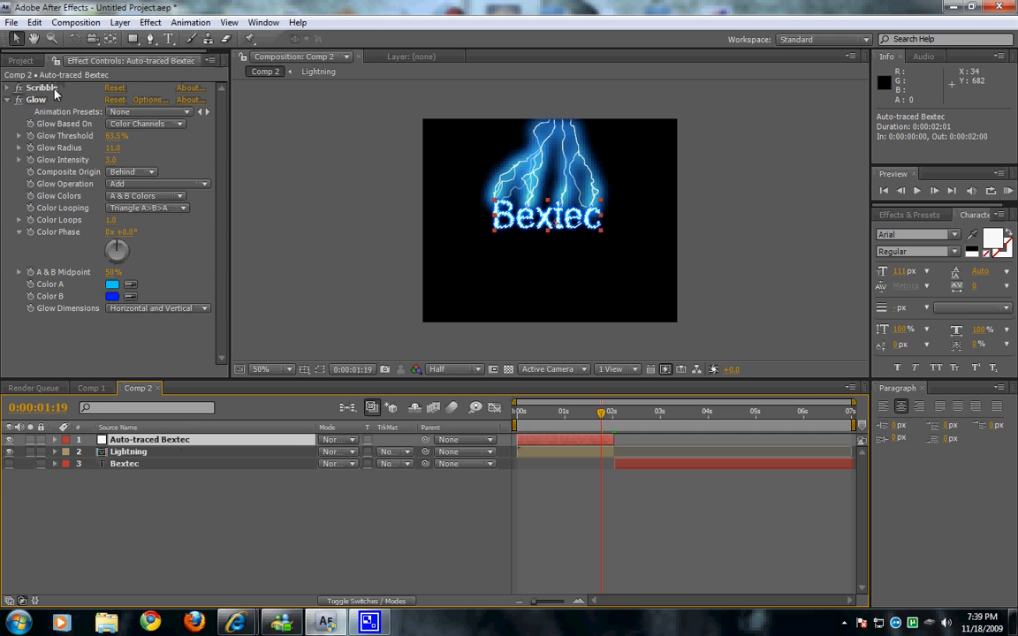
{"action": "left_click", "coordinate": [49, 101]}
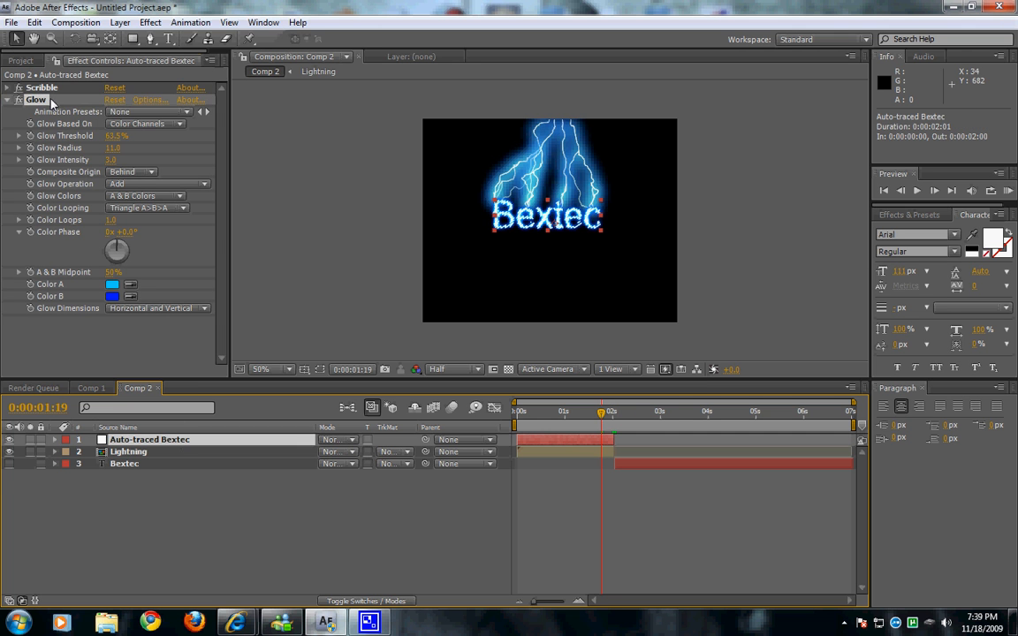
{"action": "left_click", "coordinate": [642, 470]}
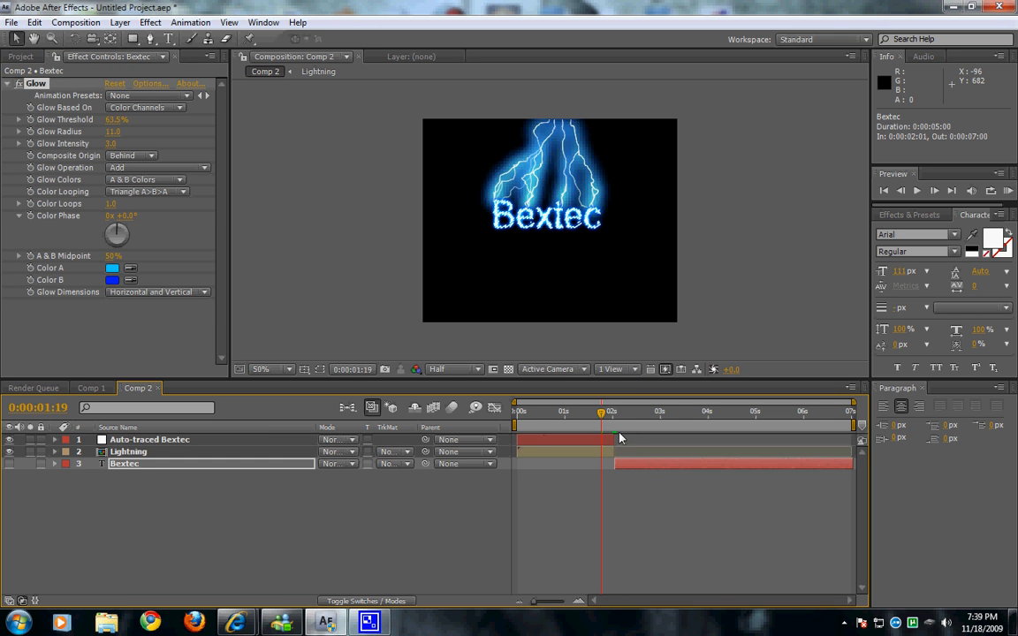
Step: Extend the Auto-traced Bextec layer to 0:00:02:08 and make the Bextec text layer visible at 0:00:02:04
{"action": "mouse_move", "coordinate": [614, 440]}
{"action": "left_mouse_down"}
{"action": "mouse_move", "coordinate": [629, 440]}
{"action": "mouse_move", "coordinate": [621, 420]}
{"action": "left_mouse_up"}
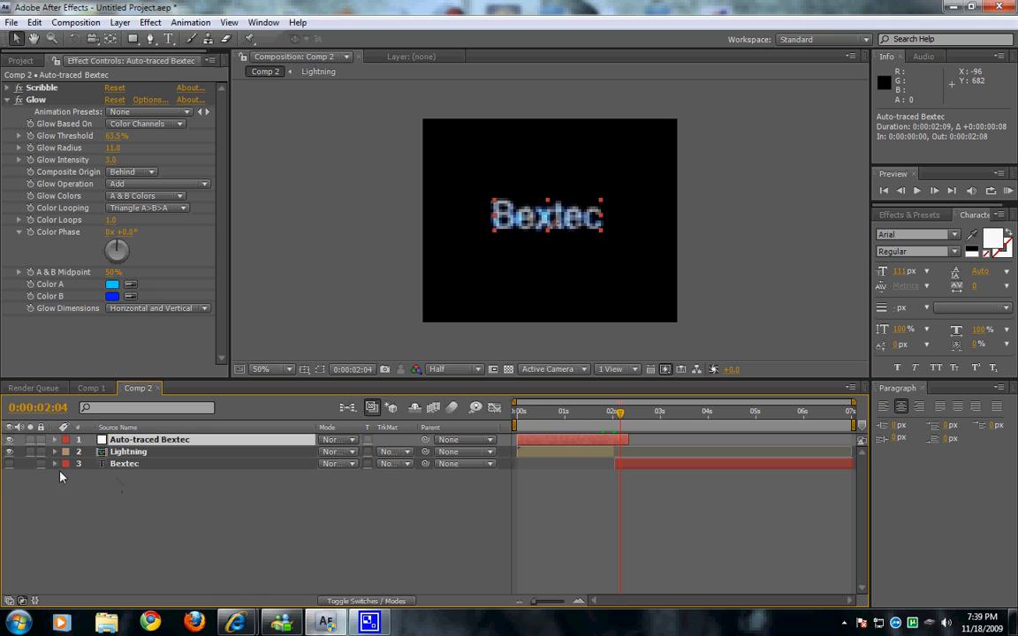
{"action": "left_click", "coordinate": [9, 463]}
{"action": "left_click_drag", "start_coordinate": [534, 214], "coordinate": [533, 214]}
Step: Move the Bextec text to position 350, 310 so it lies exactly over the scribbled text
{"action": "left_click", "coordinate": [650, 465]}
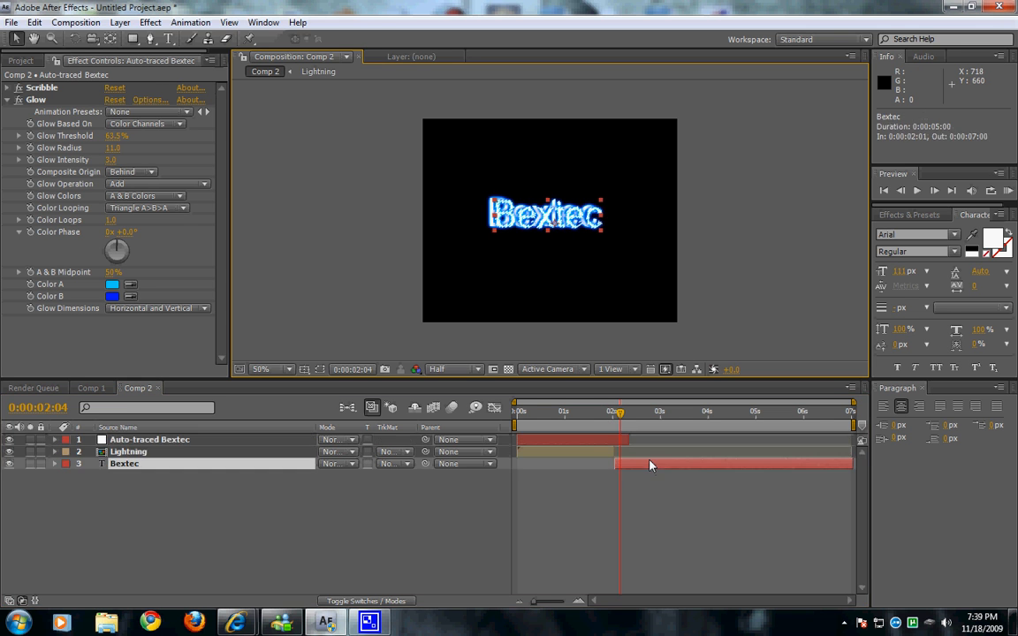
{"action": "left_click_drag", "start_coordinate": [528, 213], "coordinate": [534, 216]}
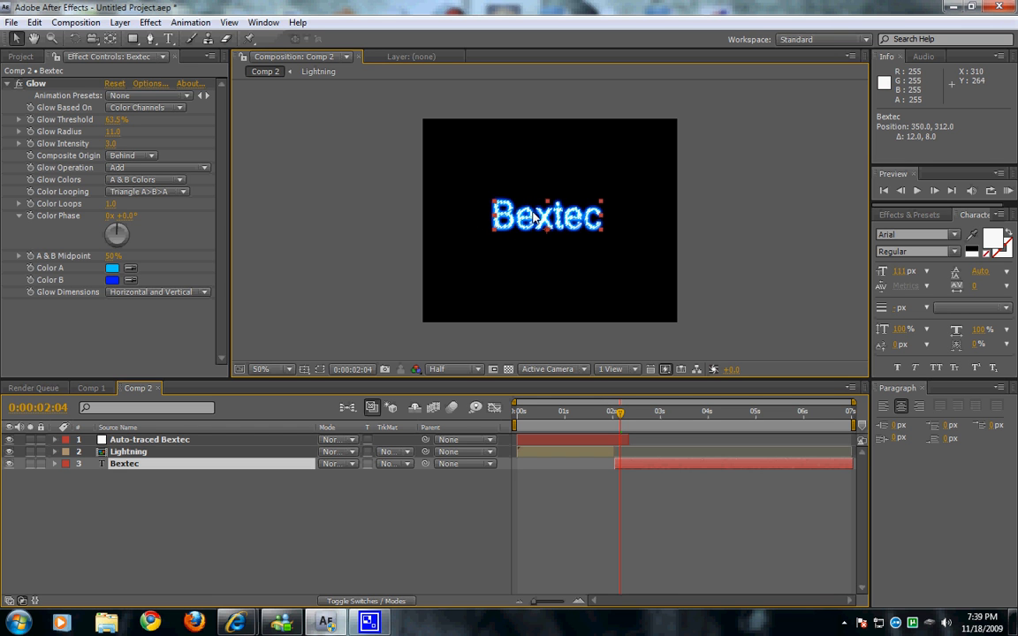
{"action": "key", "text": "Return"}
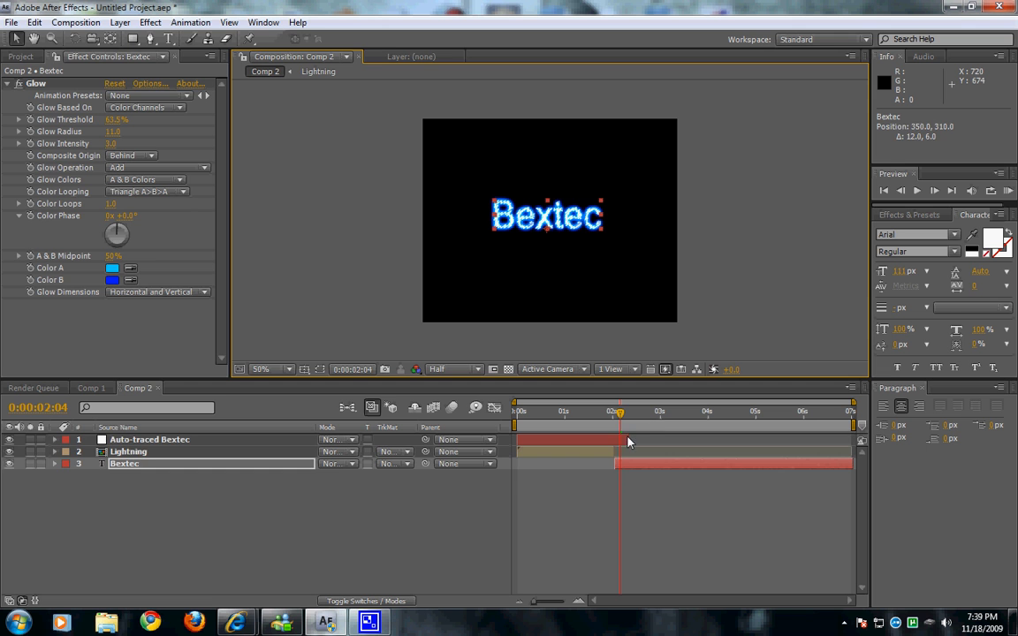
Step: Trim the Auto-traced Bextec layer to end at 0:00:02:00 and preview the transition to the glowing text
{"action": "left_click", "coordinate": [616, 446]}
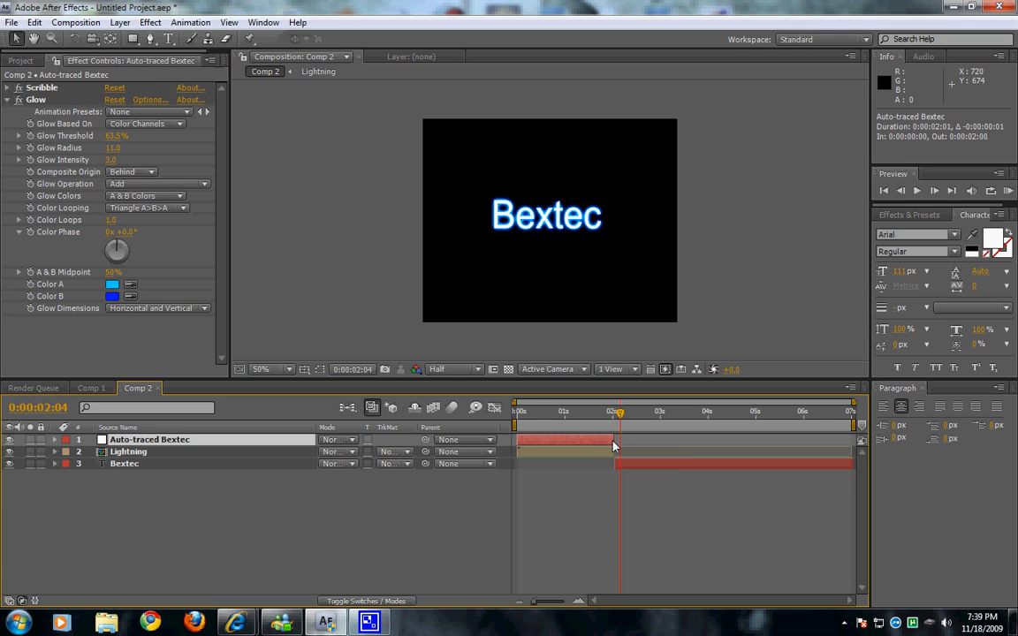
{"action": "left_click_drag", "start_coordinate": [620, 421], "coordinate": [599, 424]}
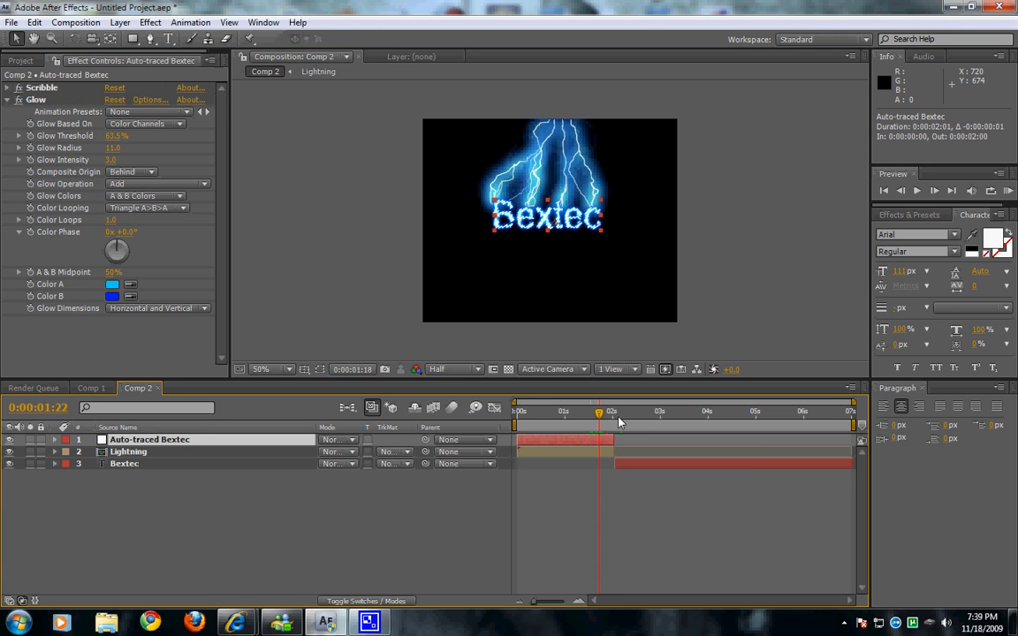
{"action": "key", "text": "space"}
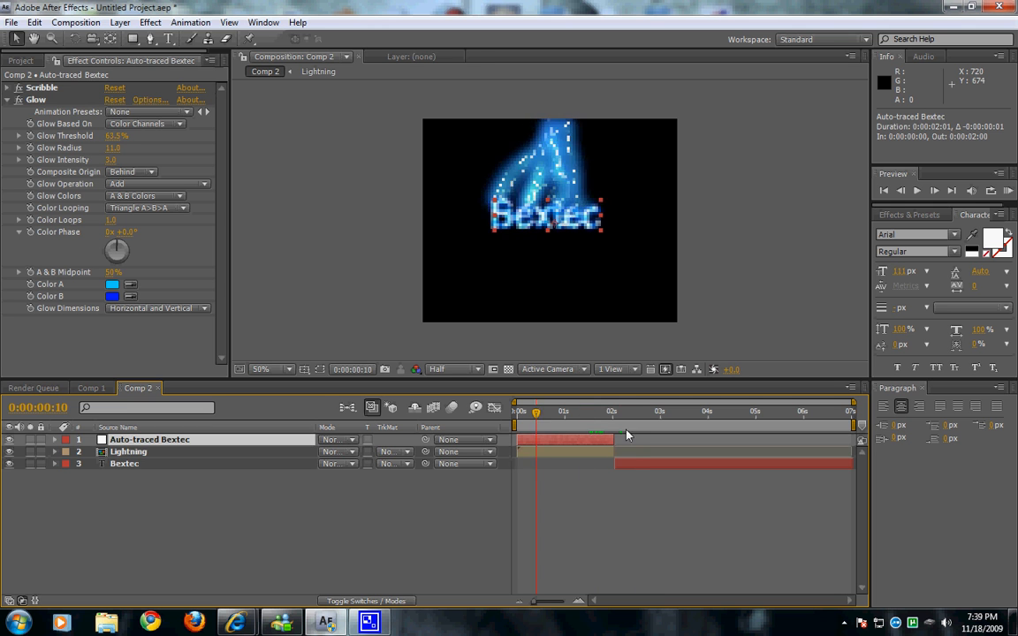
Step: Apply the CC Pixel Polly simulation effect to the Bextec text layer, viewing it at 0:00:02:13
{"action": "left_click_drag", "start_coordinate": [626, 431], "coordinate": [637, 431]}
{"action": "left_click", "coordinate": [629, 465]}
{"action": "left_click", "coordinate": [154, 25]}
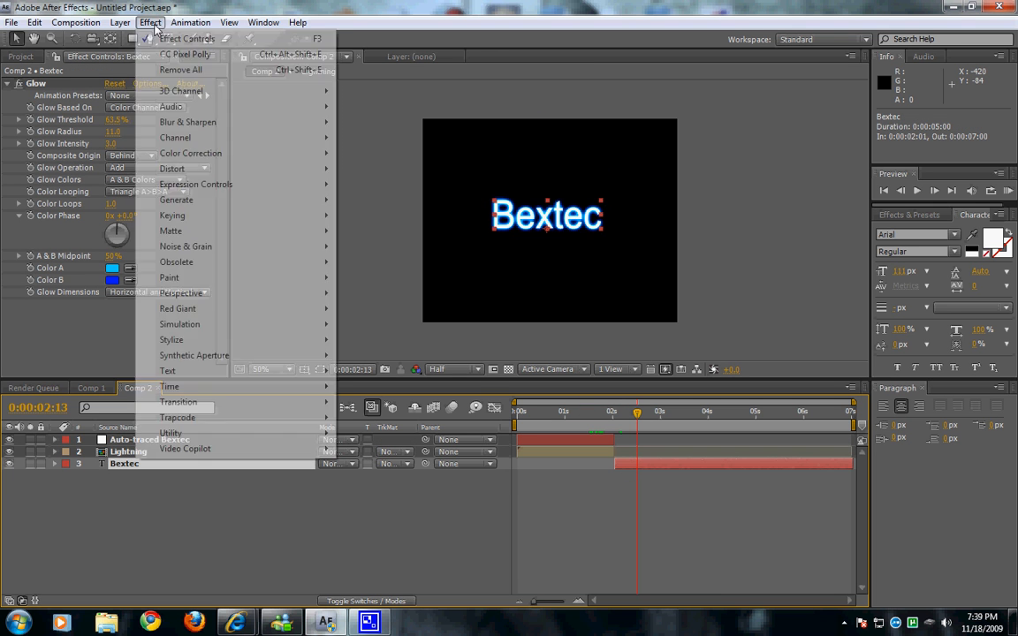
{"action": "mouse_move", "coordinate": [229, 324]}
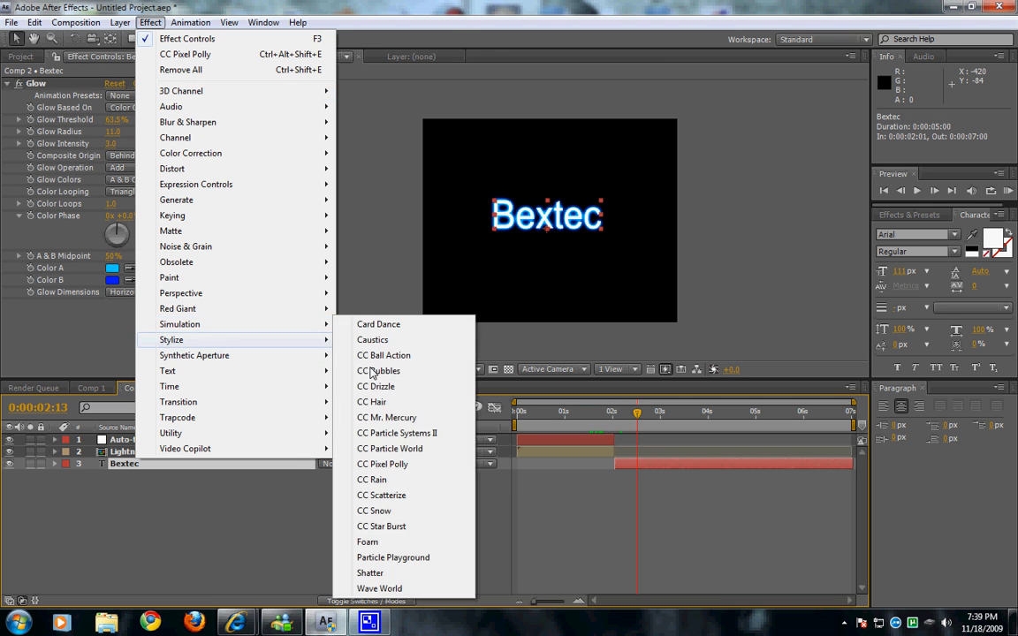
{"action": "left_click", "coordinate": [420, 465]}
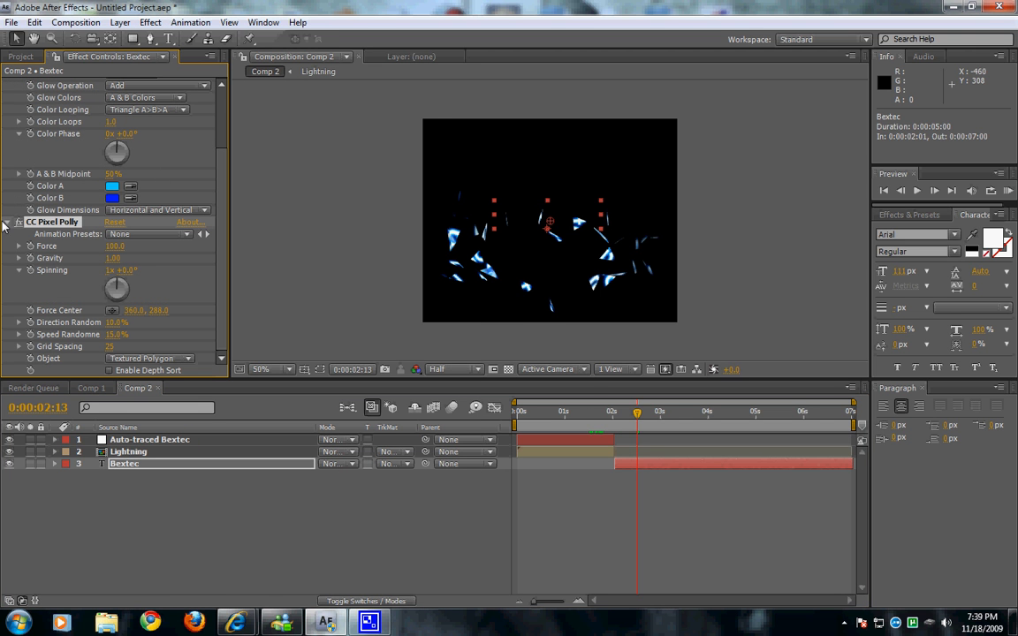
Step: Set the CC Pixel Polly Grid Spacing of the Bextec text layer to 15 and view the shatter at 0:00:02:11
{"action": "left_click_drag", "start_coordinate": [222, 200], "coordinate": [222, 128]}
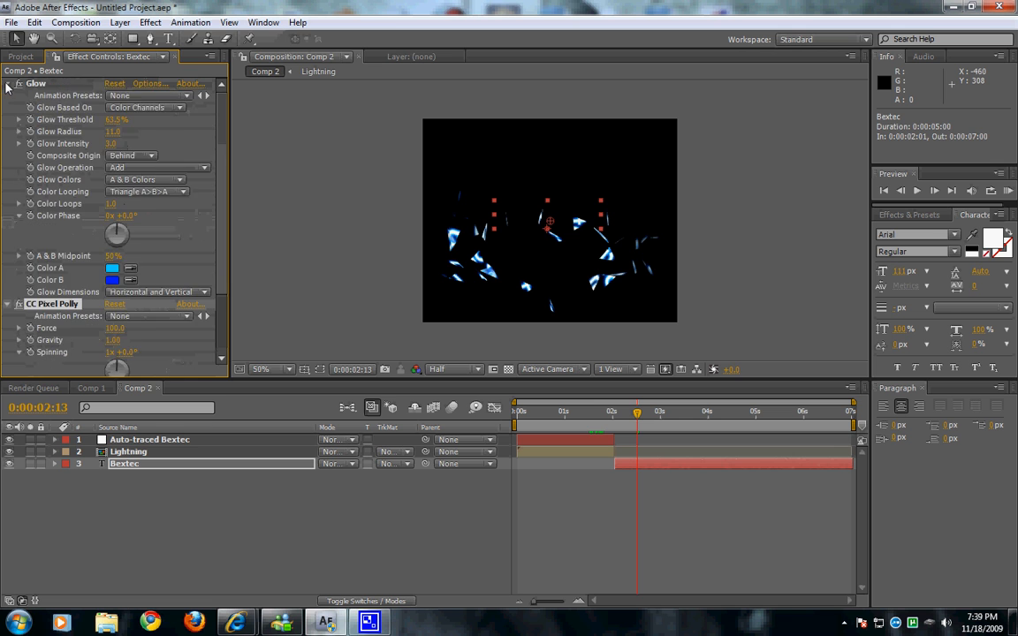
{"action": "left_click", "coordinate": [7, 84]}
{"action": "left_click", "coordinate": [110, 220]}
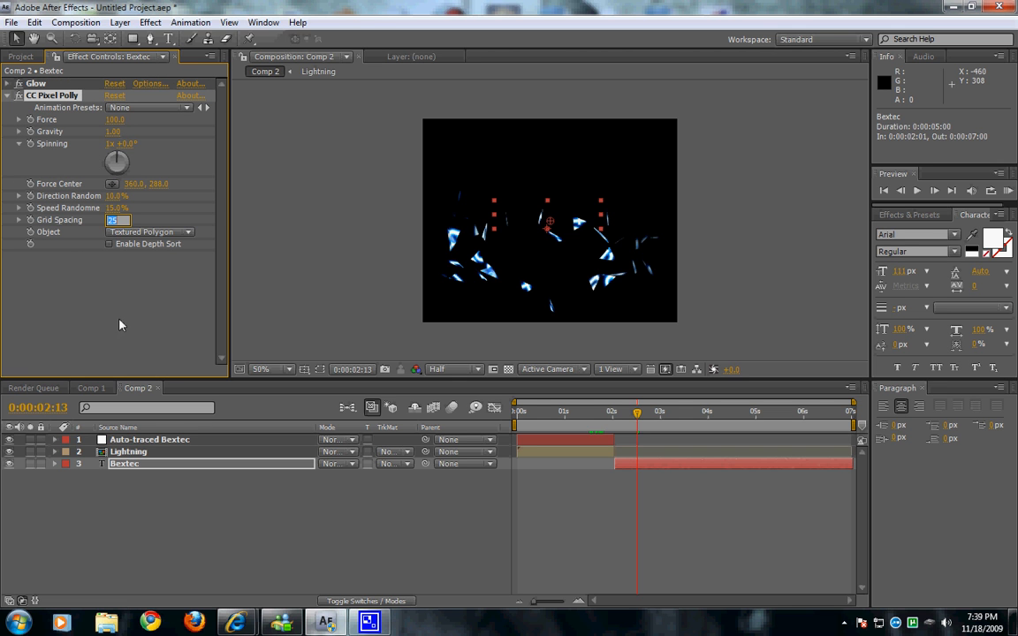
{"action": "key", "text": "Return"}
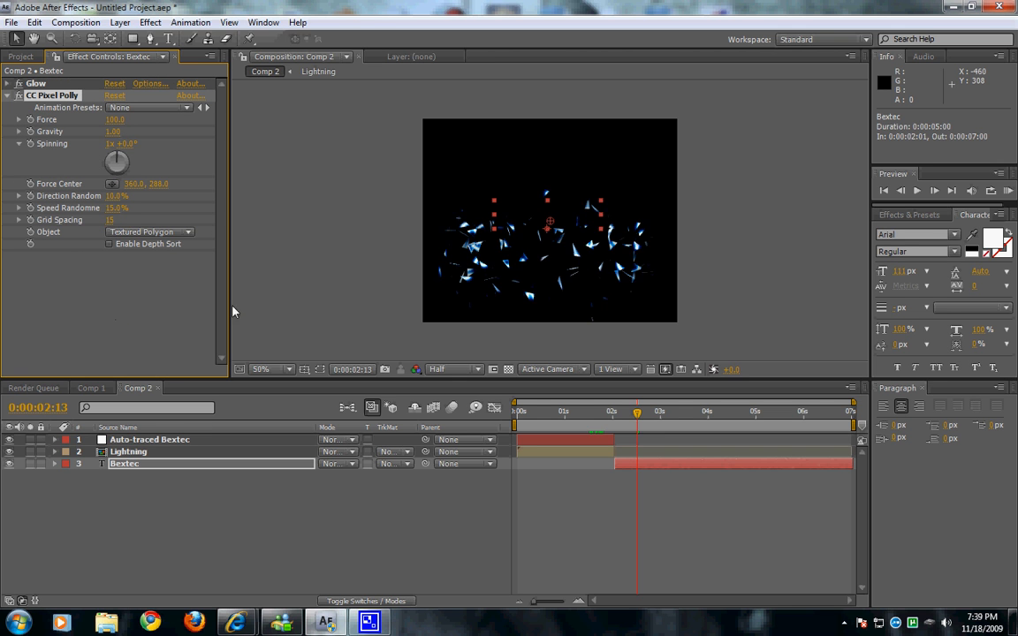
{"action": "left_click_drag", "start_coordinate": [638, 425], "coordinate": [632, 425]}
Step: Duplicate the Bextec text layer and set the copy's CC Pixel Polly Grid Spacing to 3
{"action": "left_click", "coordinate": [125, 465]}
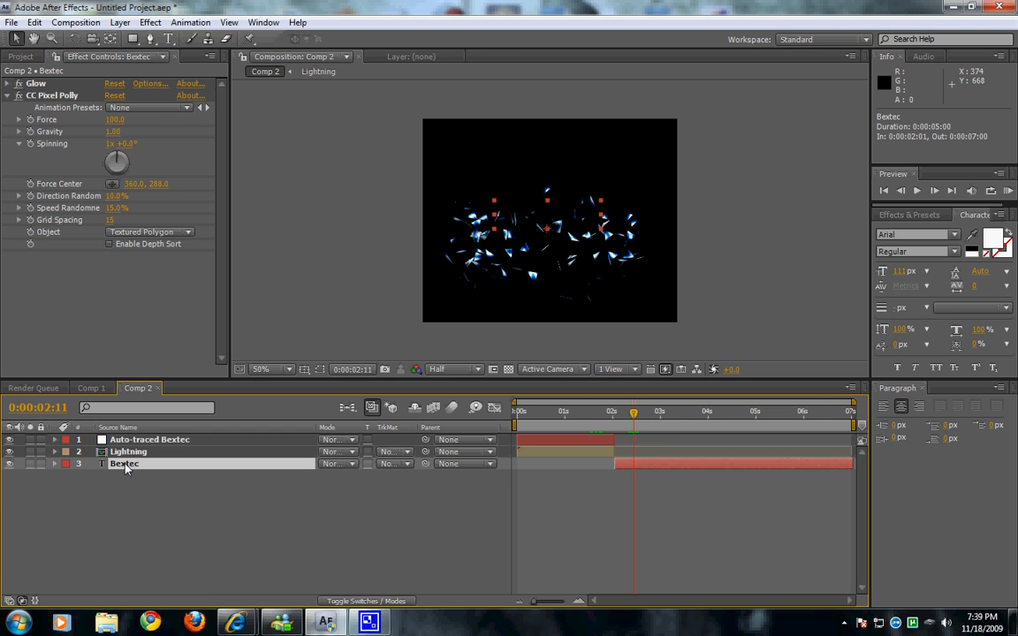
{"action": "key", "text": "ctrl+d"}
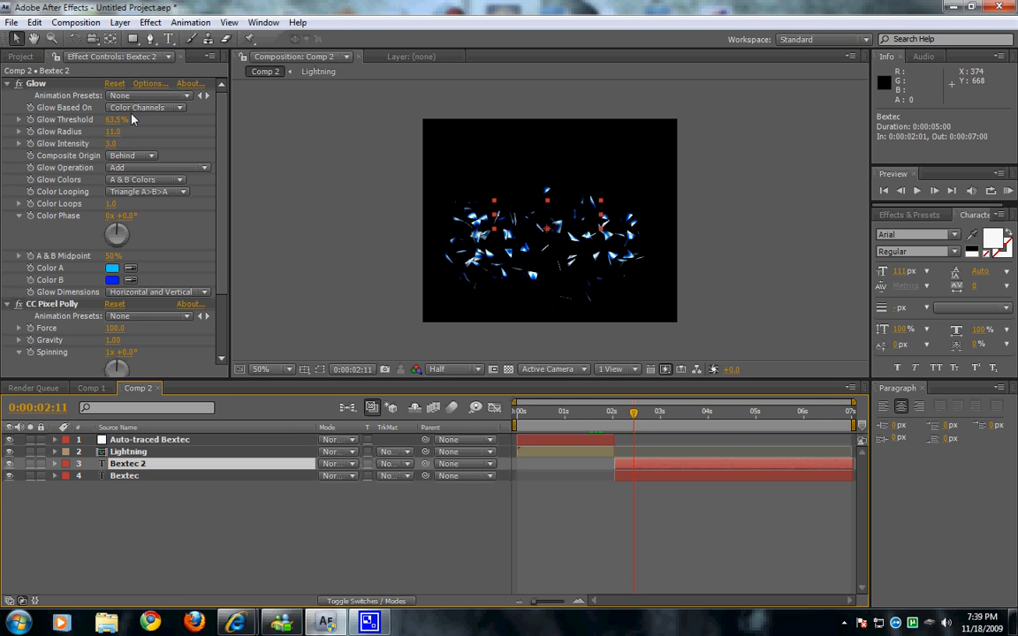
{"action": "left_click", "coordinate": [9, 83]}
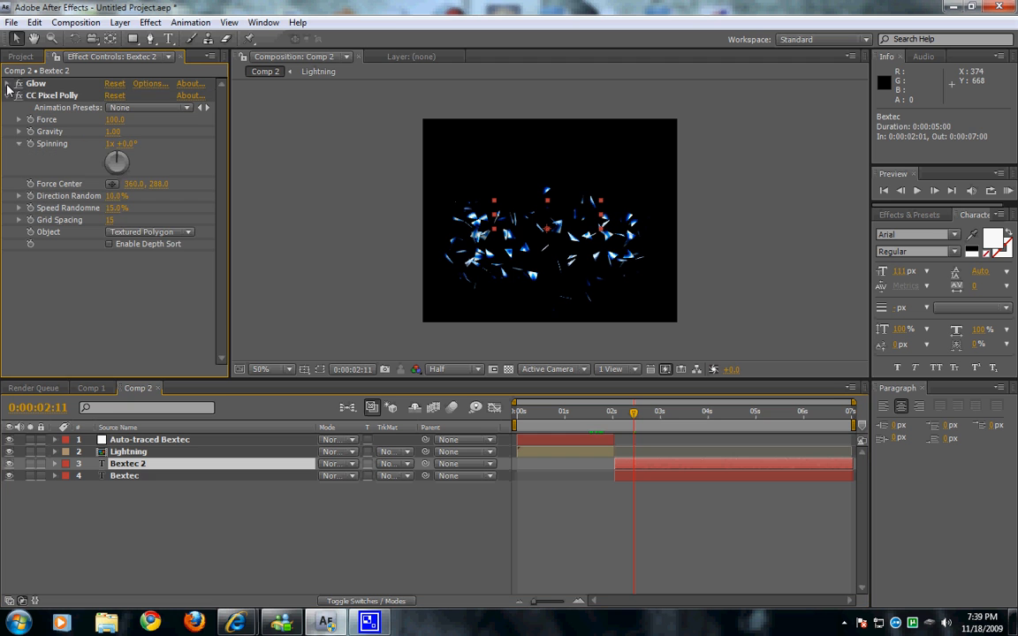
{"action": "left_click", "coordinate": [110, 220]}
{"action": "type", "text": "3"}
{"action": "key", "text": "Return"}
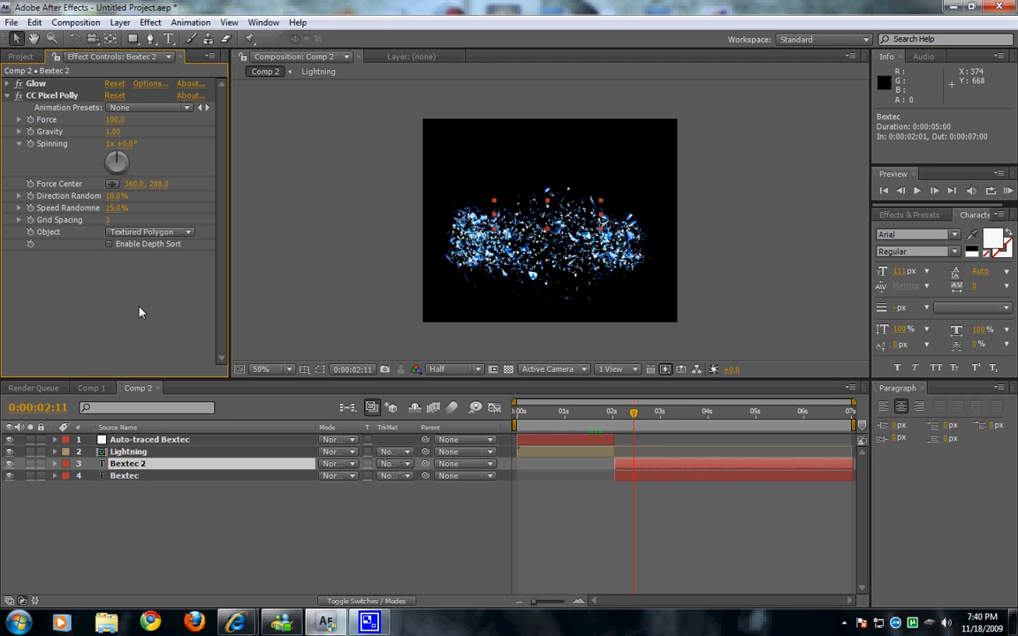
Step: Set the duplicate's CC Pixel Polly to Direction Randomness 38%, Speed Randomness 52%, Force 106, Gravity 0.93 and Grid Spacing 5
{"action": "mouse_move", "coordinate": [129, 212]}
{"action": "left_mouse_down"}
{"action": "mouse_move", "coordinate": [145, 216]}
{"action": "mouse_move", "coordinate": [137, 199]}
{"action": "left_mouse_up"}
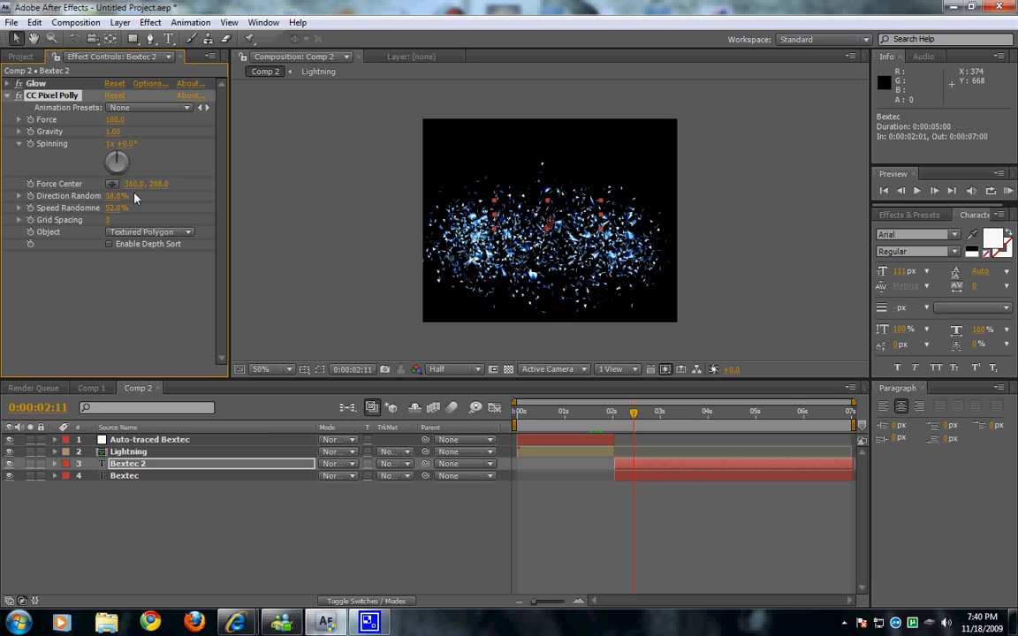
{"action": "left_click_drag", "start_coordinate": [118, 120], "coordinate": [110, 137]}
{"action": "left_click", "coordinate": [138, 233]}
{"action": "left_click", "coordinate": [98, 333]}
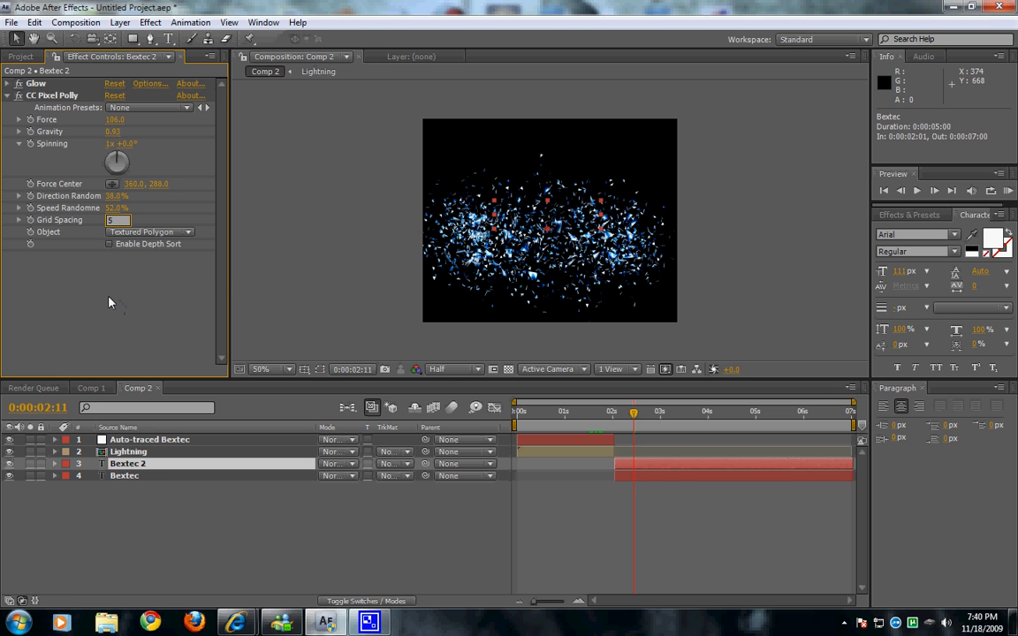
{"action": "key", "text": "Return"}
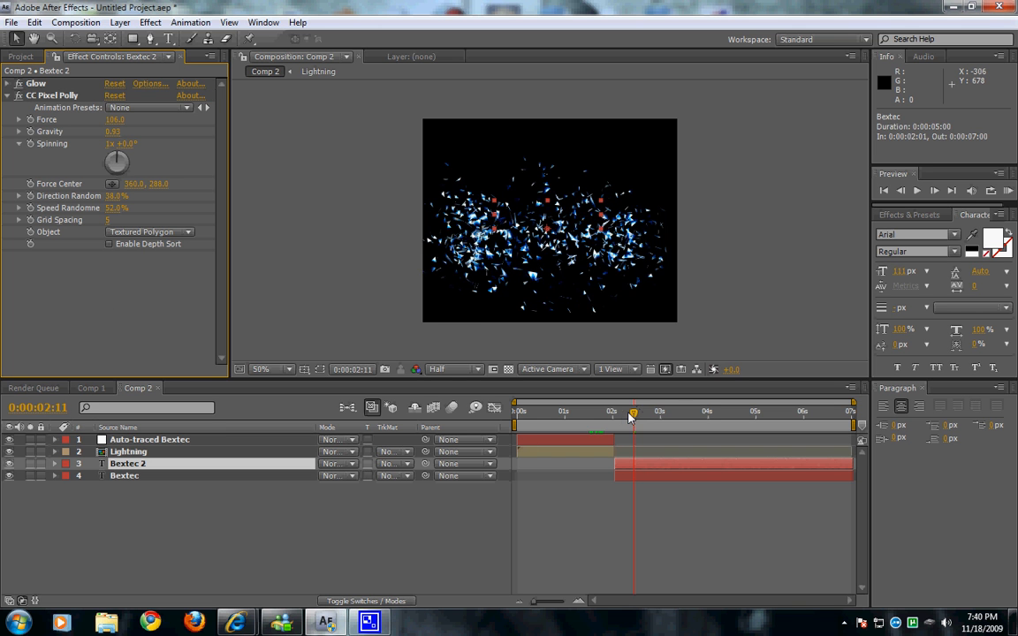
Step: Shorten the work area to end at 0:00:03:22 and RAM-preview the whole lightning and shatter animation
{"action": "left_click_drag", "start_coordinate": [631, 417], "coordinate": [704, 415]}
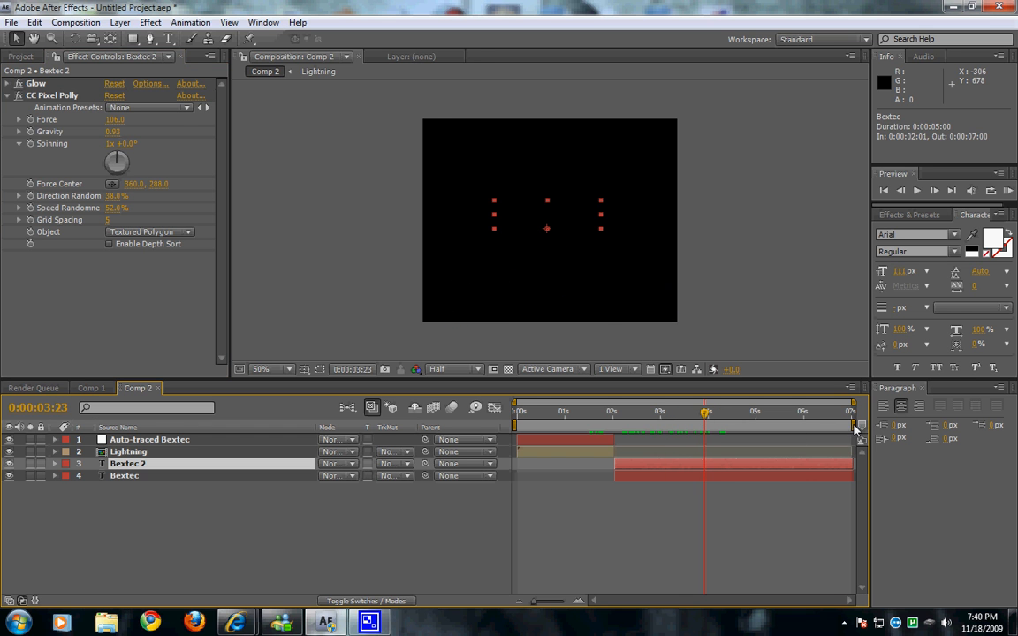
{"action": "left_click_drag", "start_coordinate": [855, 428], "coordinate": [708, 448]}
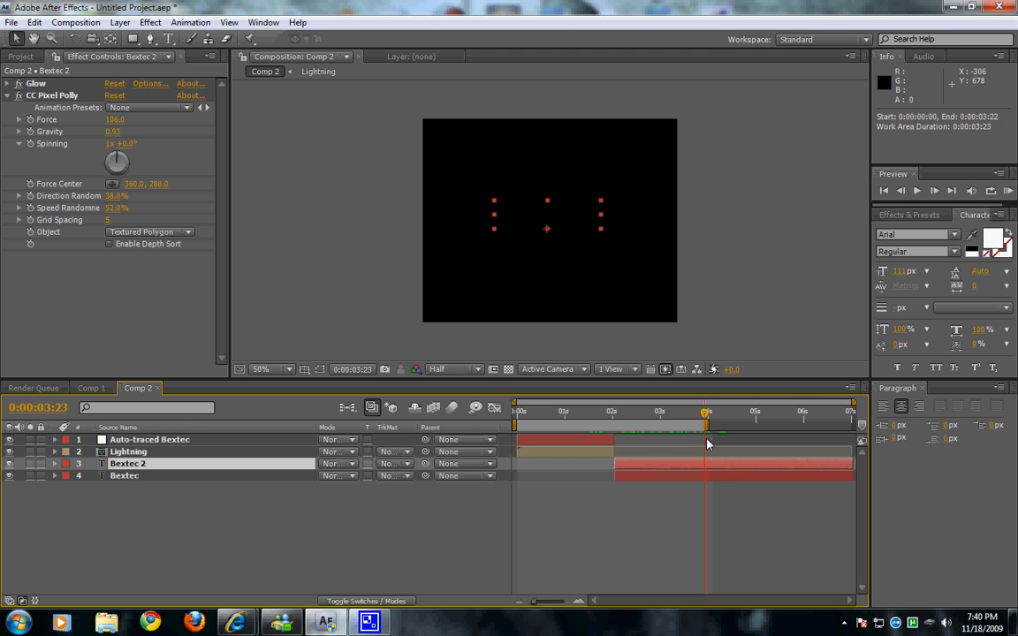
{"action": "key", "text": "KP_0"}
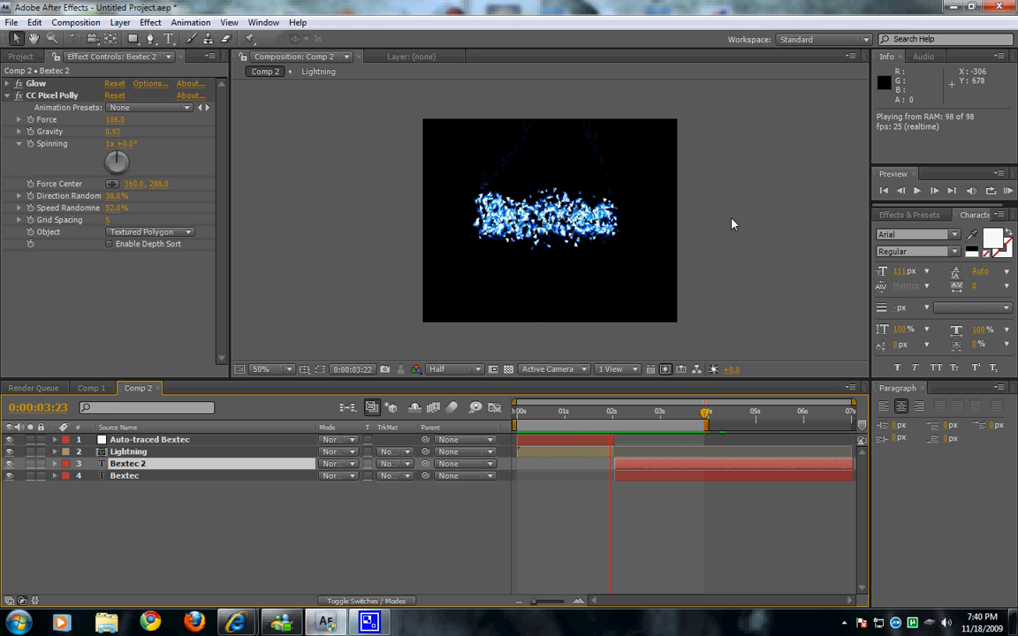
{"action": "key", "text": "space"}
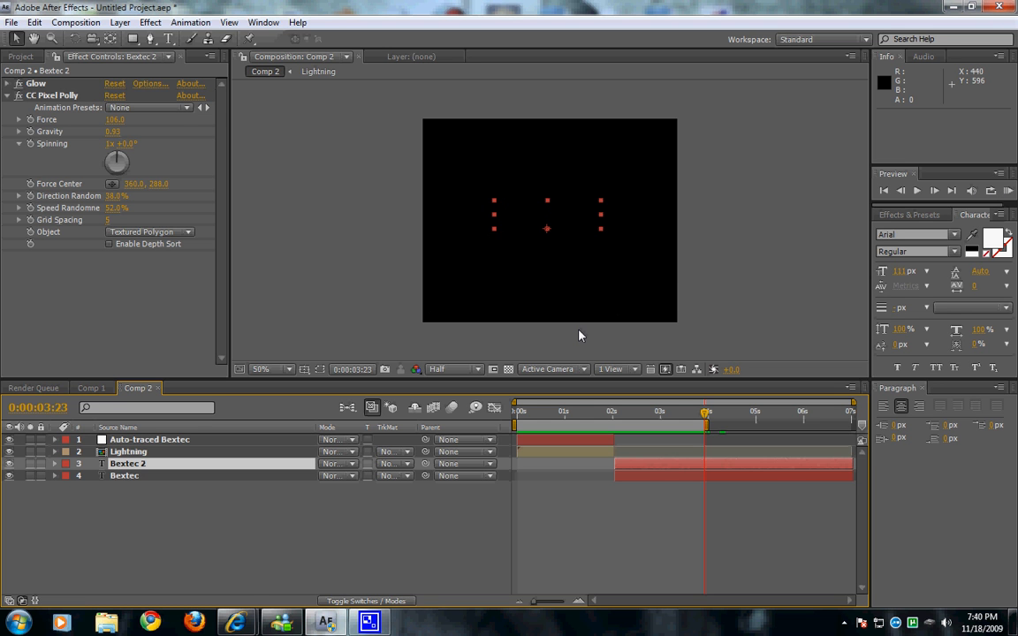
{"action": "left_click", "coordinate": [995, 193]}
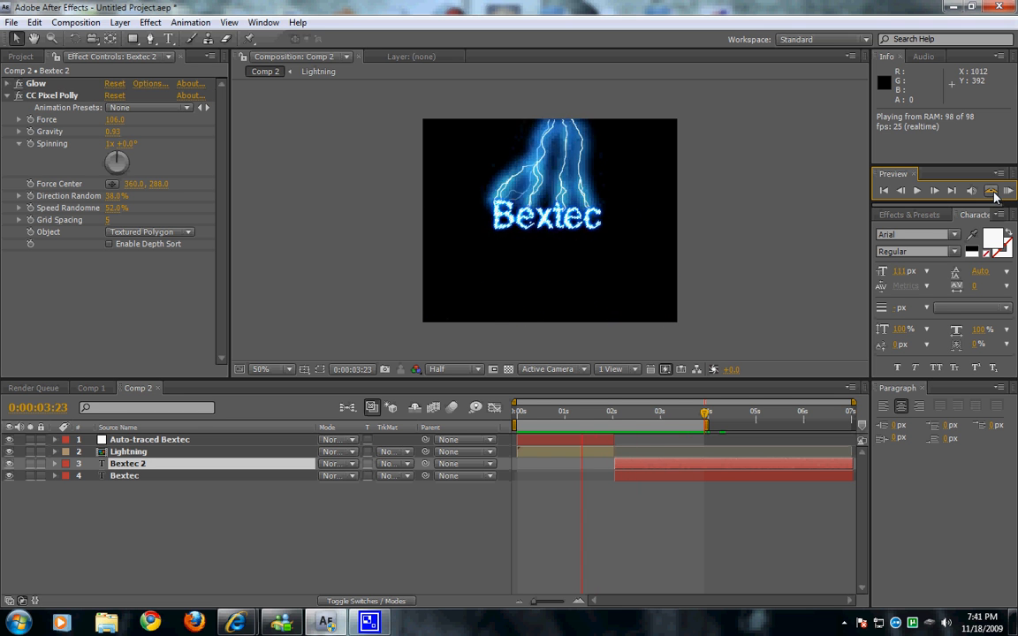
{"action": "left_click", "coordinate": [687, 392]}
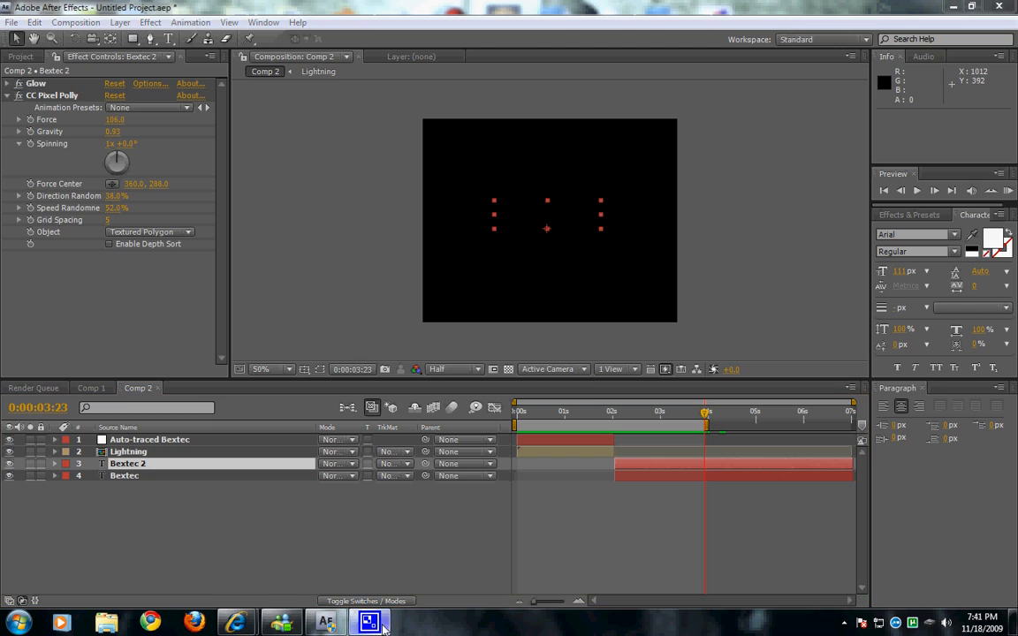